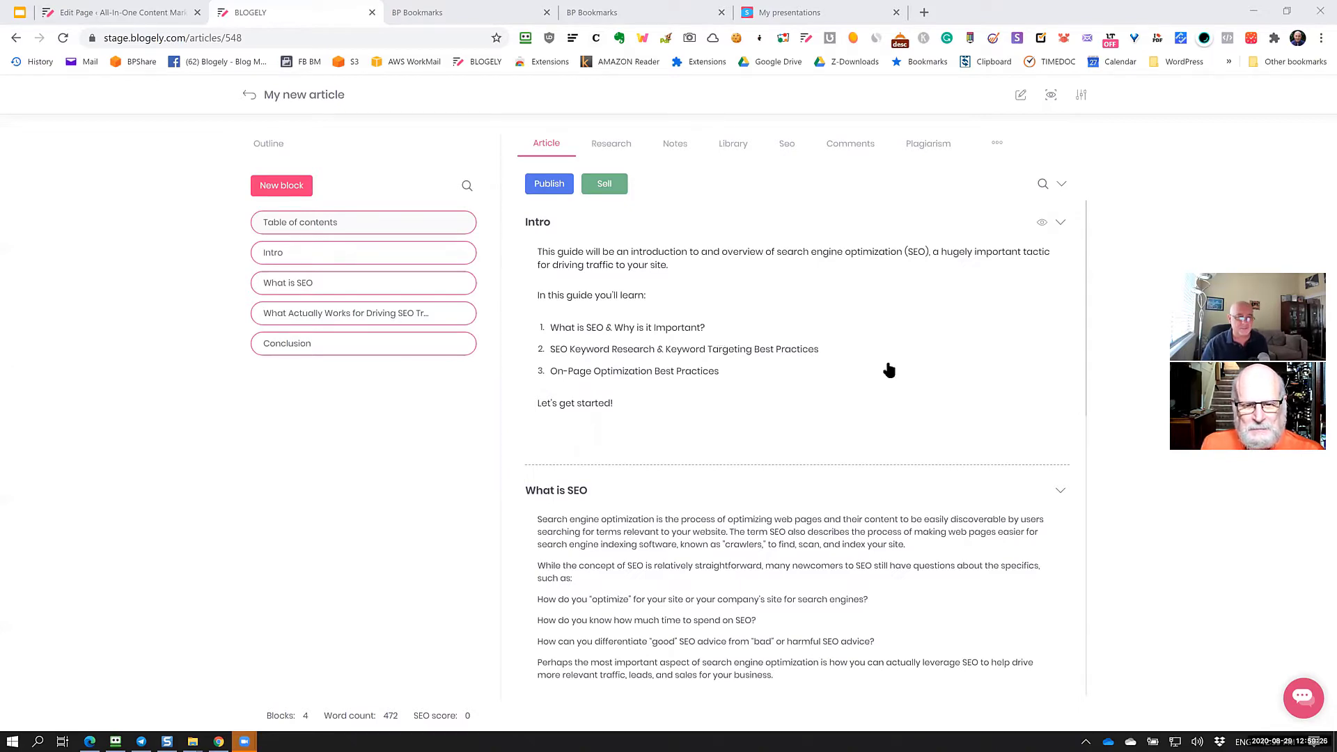
Open the article's Intro block for editing and place the cursor at the end of its text.
{"action": "scroll", "coordinate": [994, 376], "scroll_direction": "down", "scroll_amount": 3}
{"action": "scroll", "coordinate": [995, 376], "scroll_direction": "up", "scroll_amount": 3}
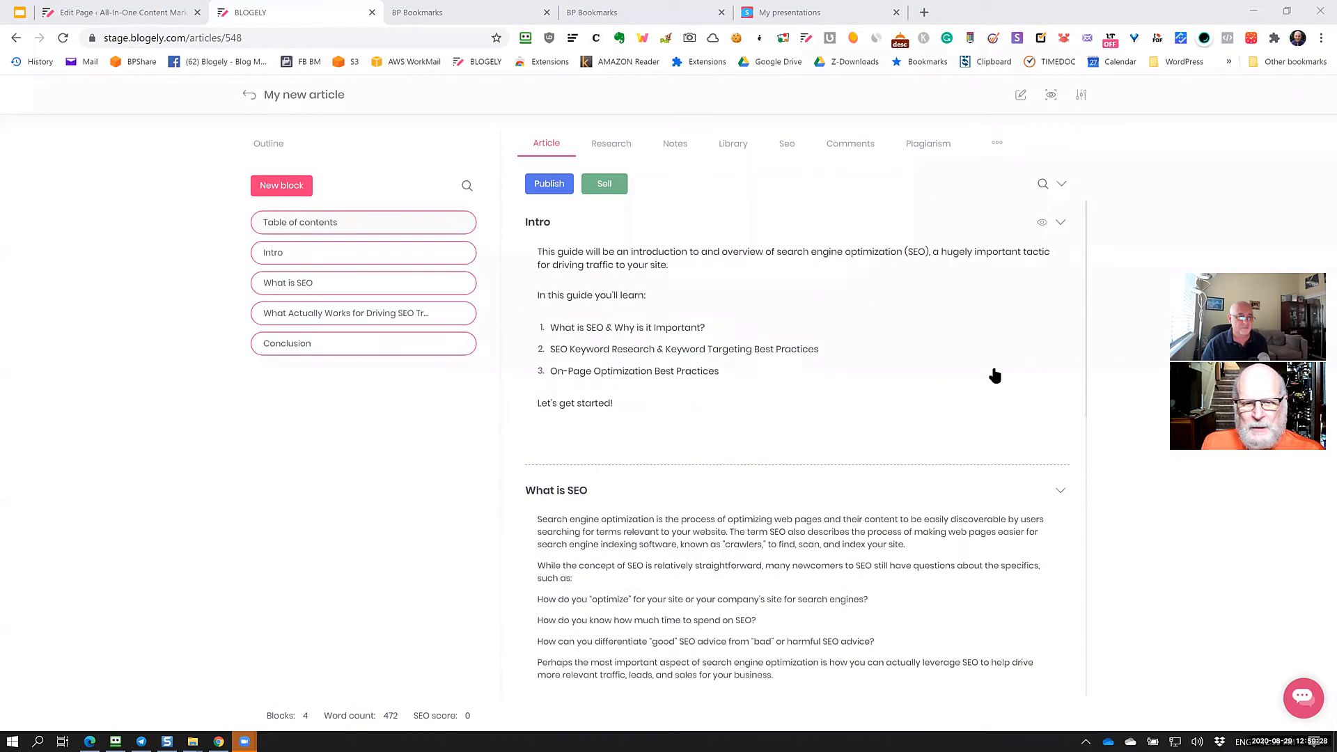
{"action": "mouse_move", "coordinate": [382, 253]}
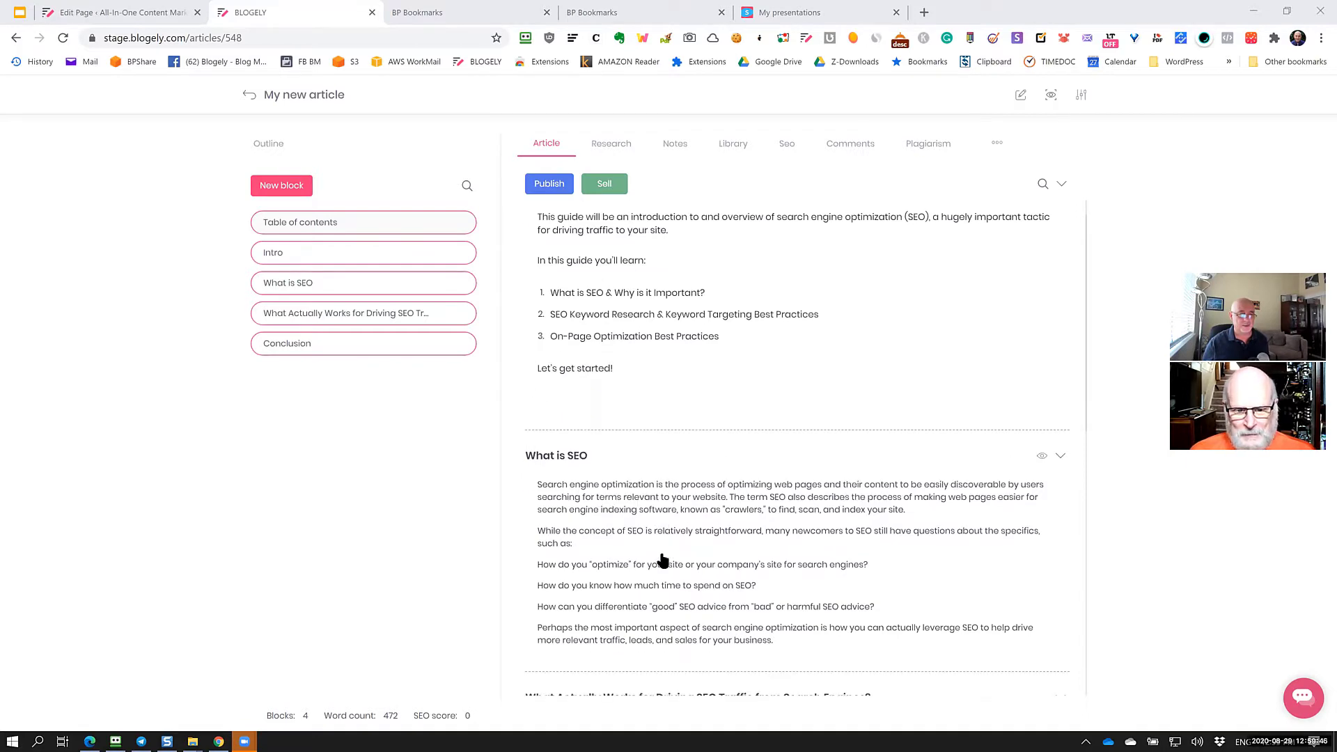
{"action": "scroll", "coordinate": [665, 558], "scroll_direction": "down", "scroll_amount": 3}
{"action": "scroll", "coordinate": [666, 551], "scroll_direction": "up", "scroll_amount": 3}
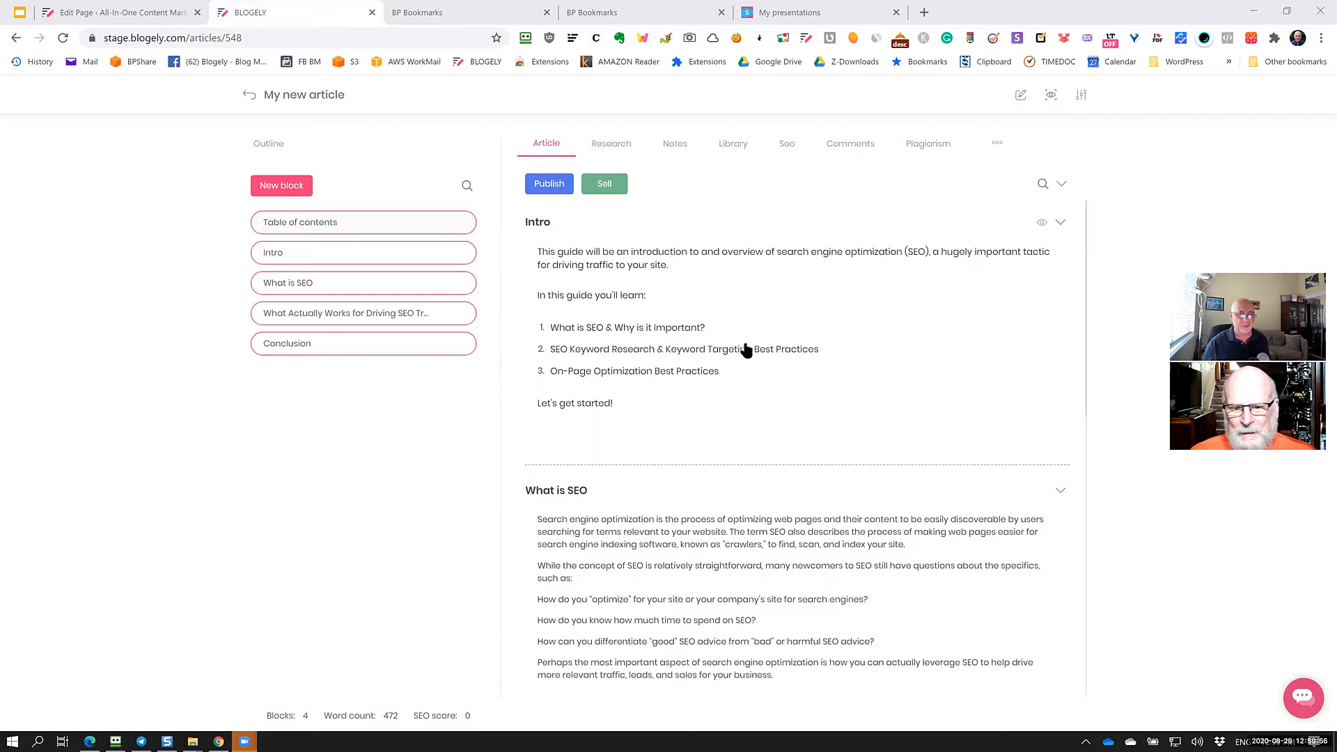
{"action": "left_click", "coordinate": [801, 327]}
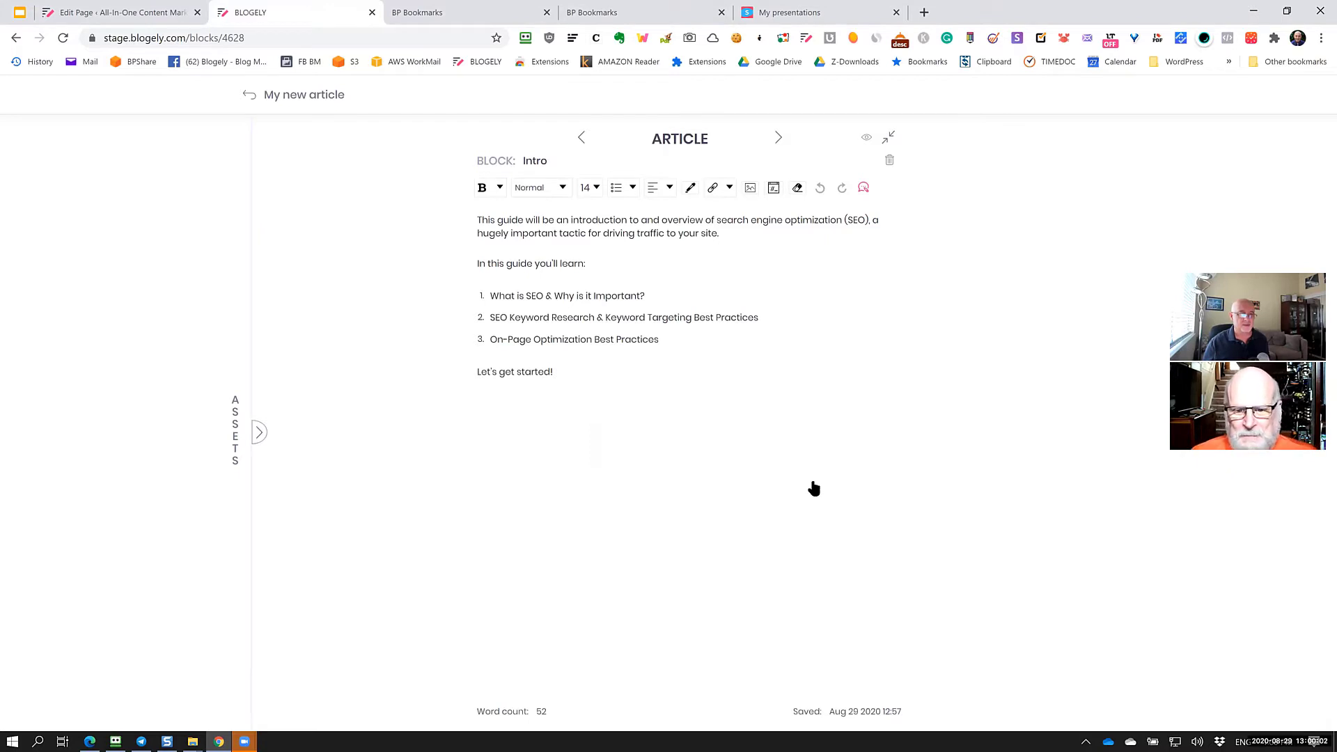
{"action": "left_click", "coordinate": [653, 390]}
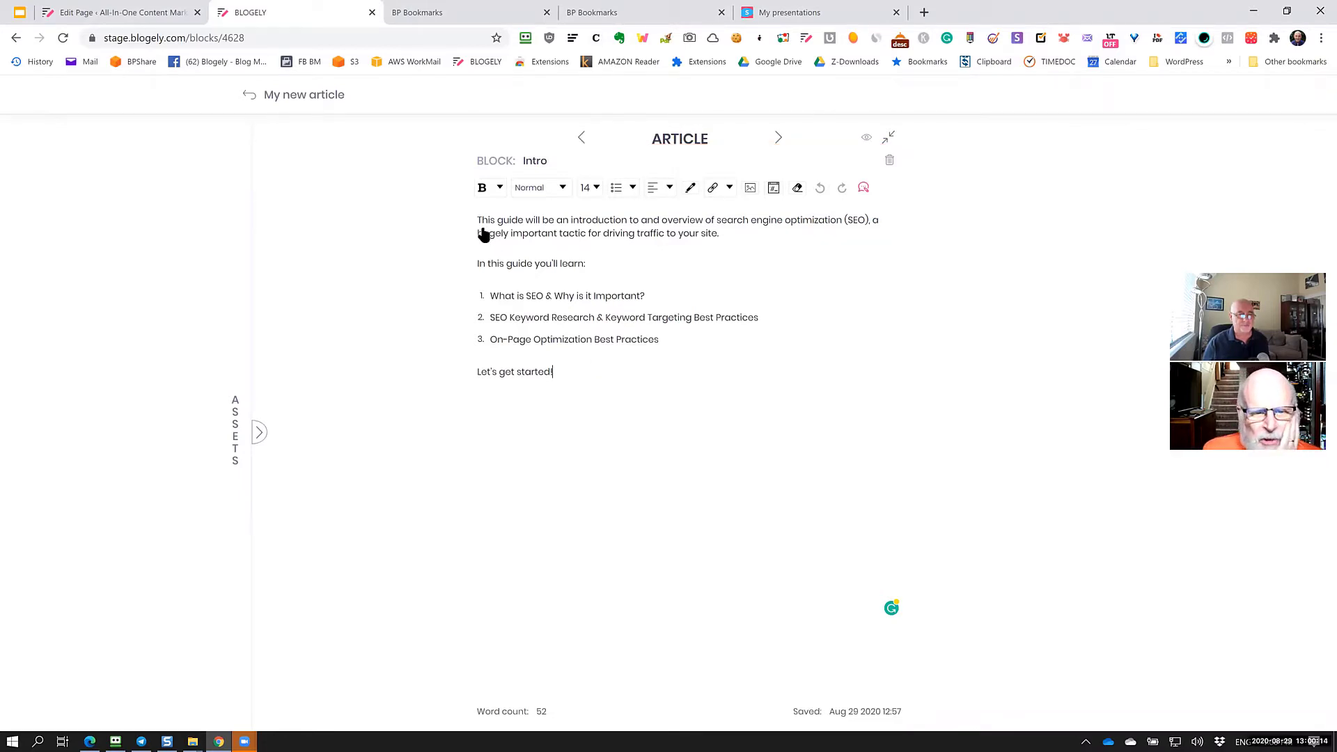
{"action": "left_click", "coordinate": [688, 369]}
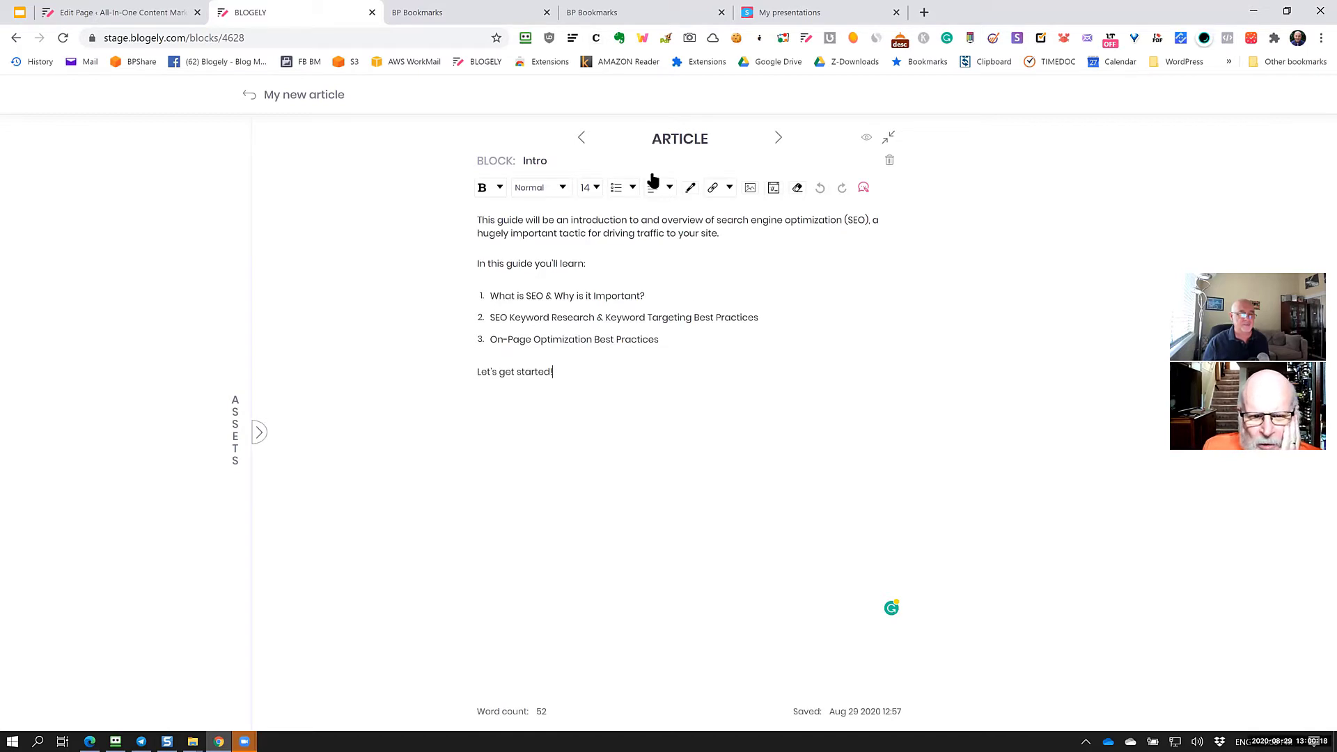
Rename the block to "Intro- information" and add the line "Type words here." at the end of its text.
{"action": "left_click", "coordinate": [584, 160]}
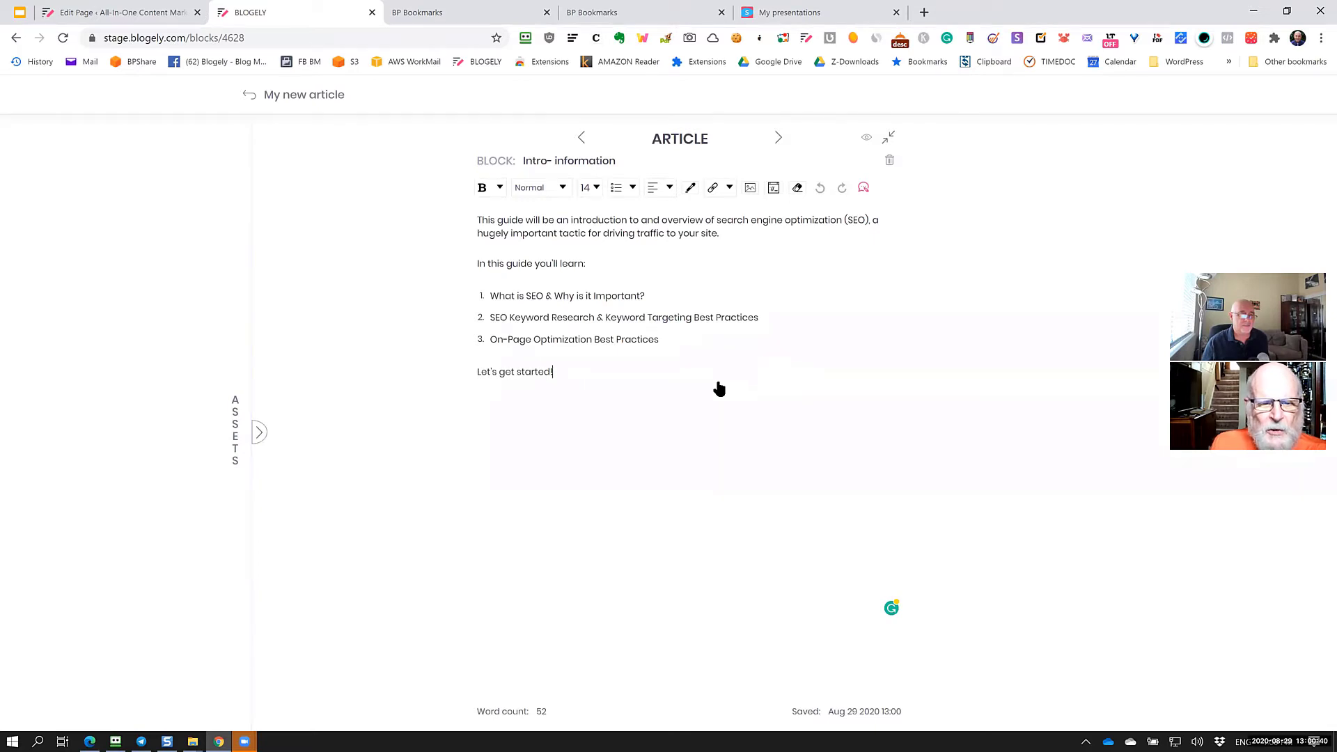
{"action": "left_click", "coordinate": [700, 325]}
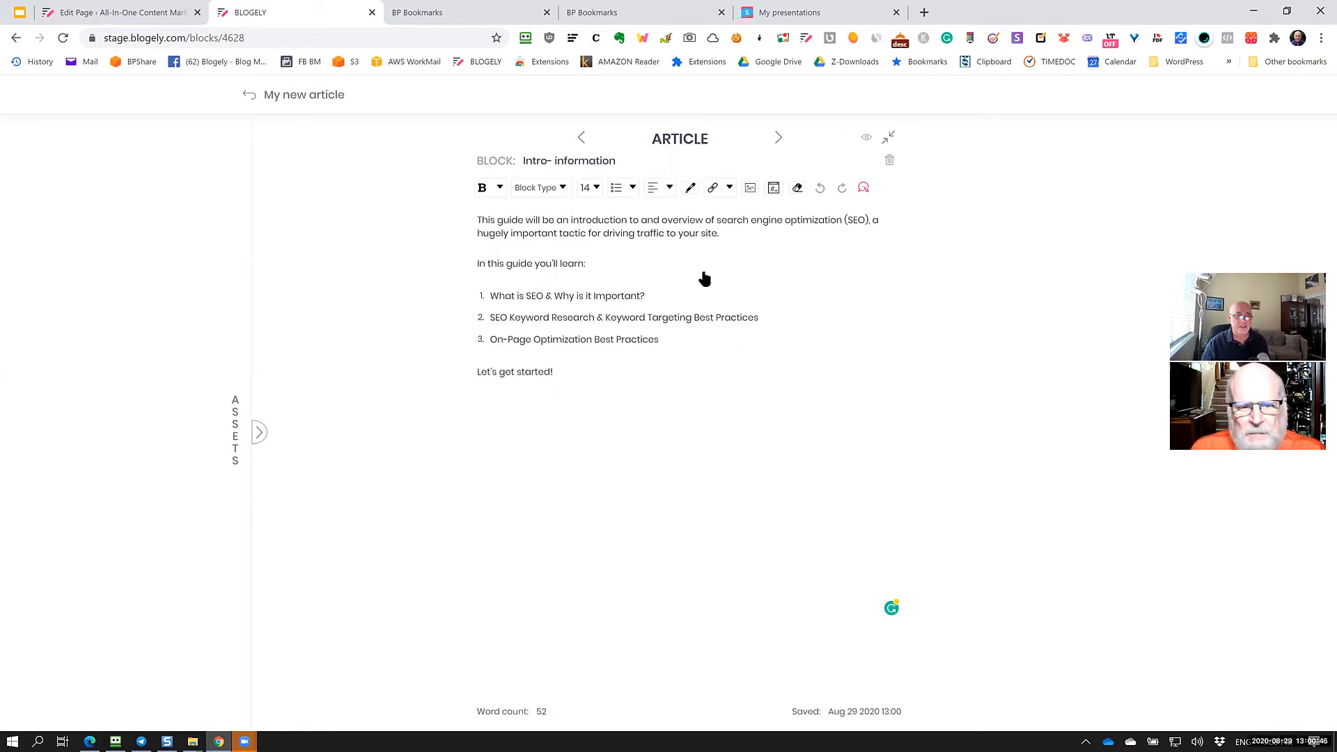
{"action": "left_click", "coordinate": [701, 385]}
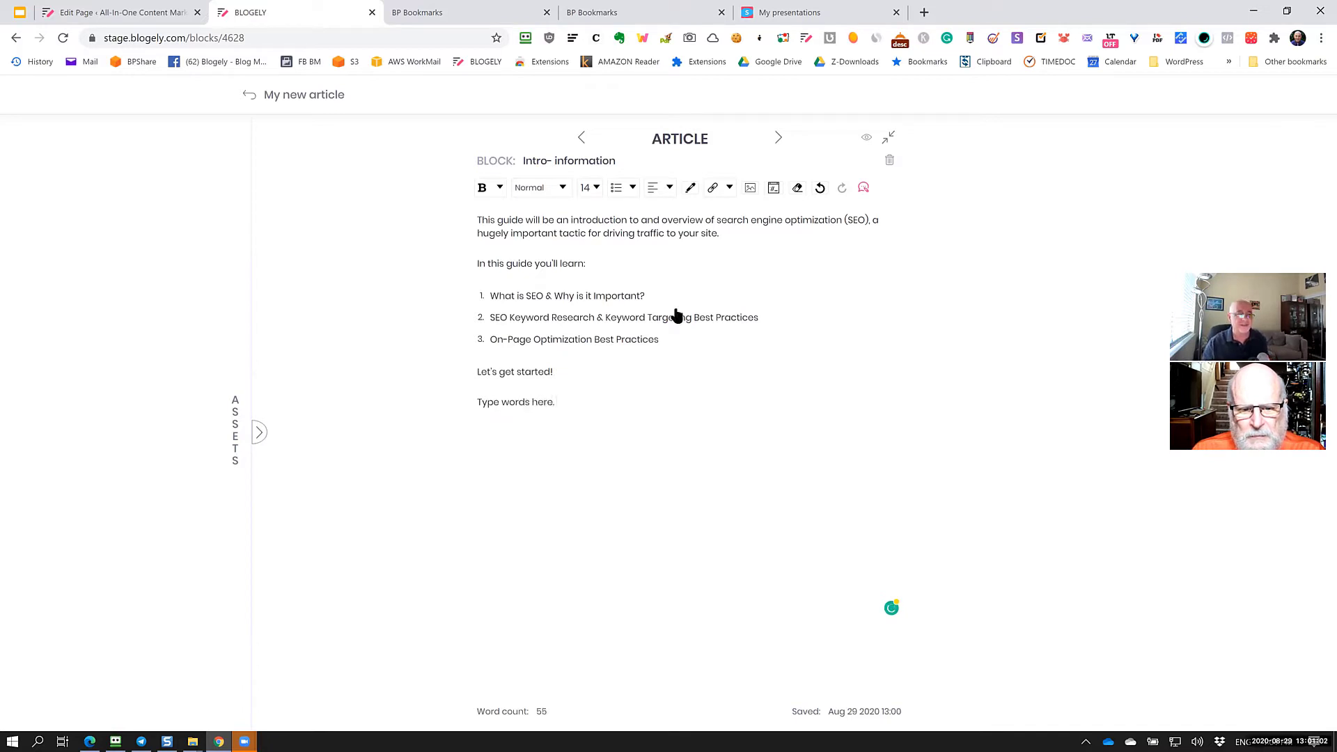
{"action": "left_click", "coordinate": [677, 279]}
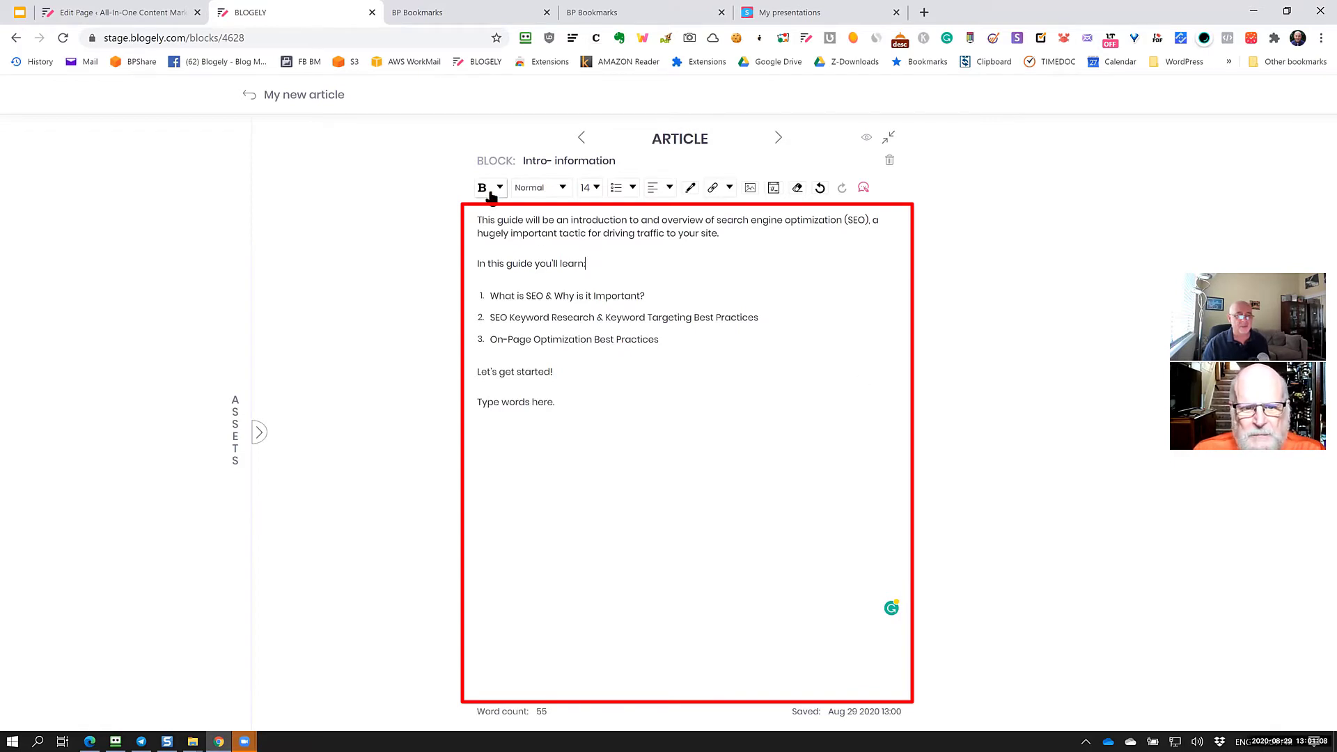
{"action": "left_click", "coordinate": [521, 233]}
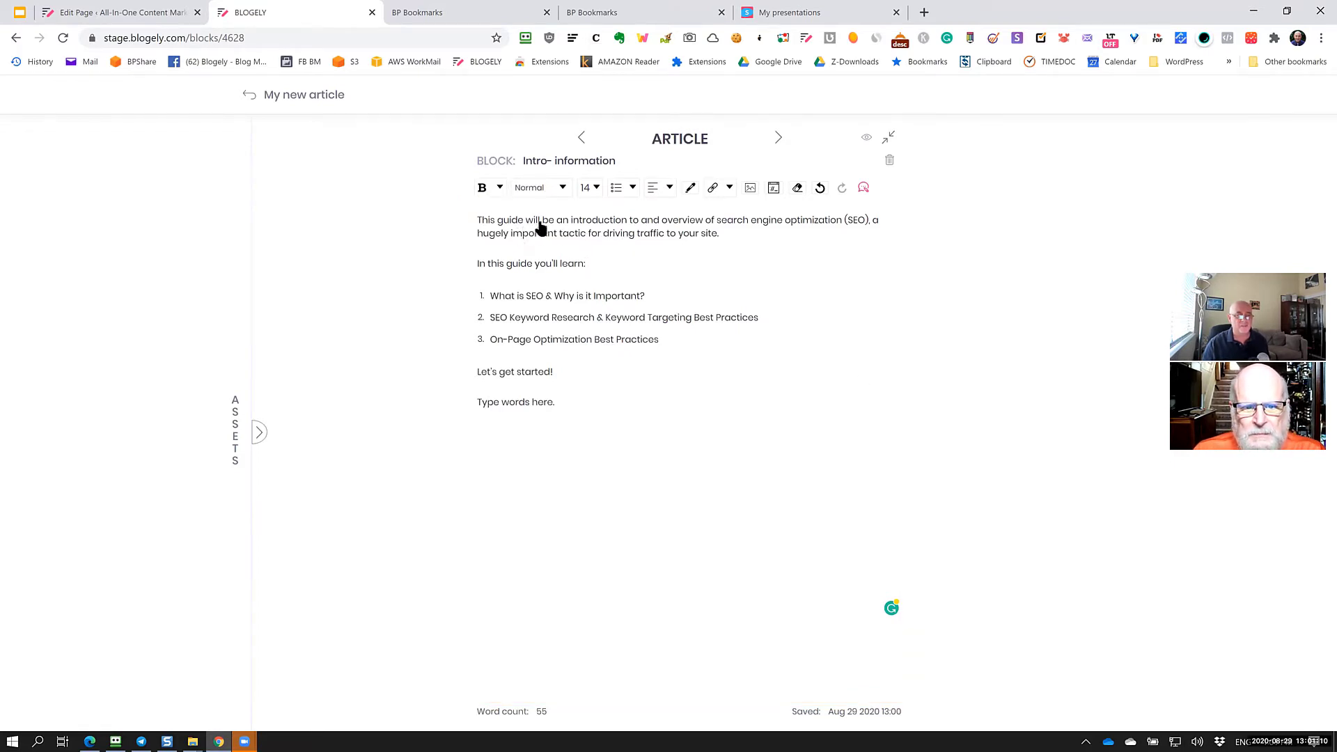
{"action": "left_click", "coordinate": [500, 187]}
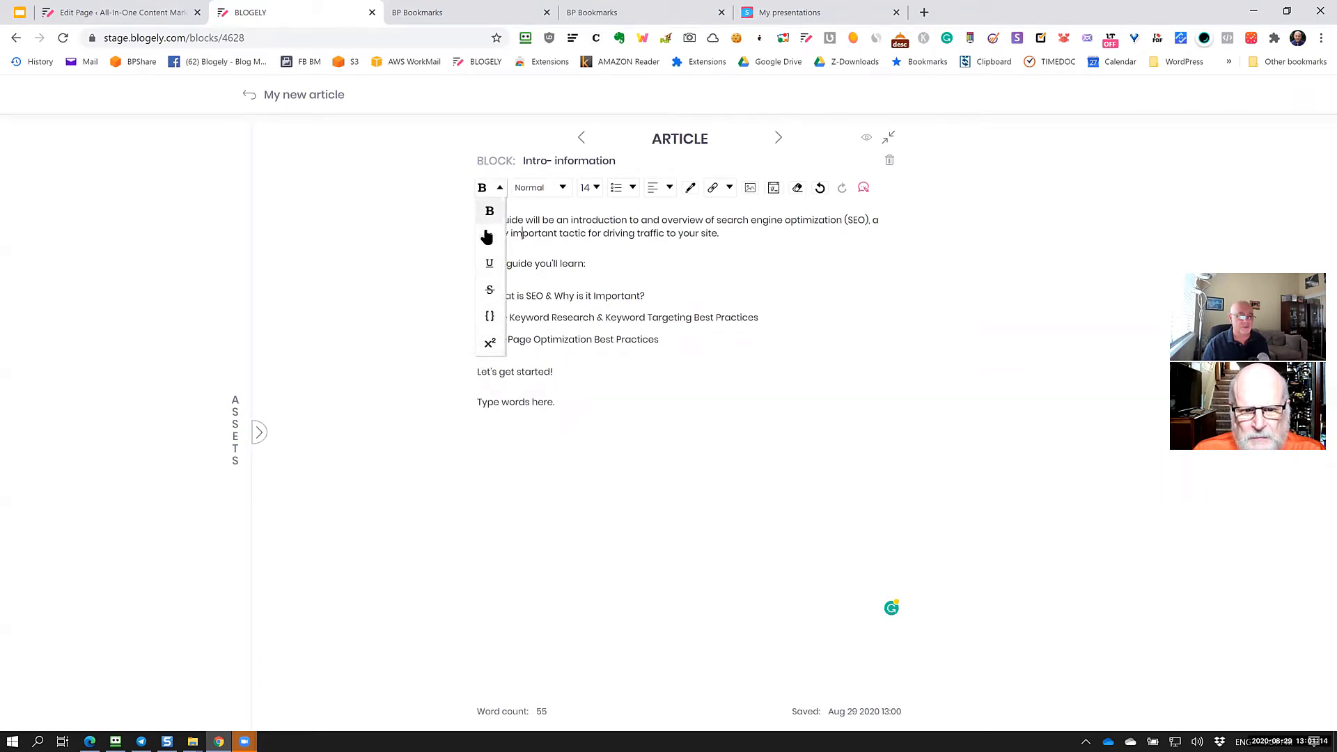
{"action": "left_click", "coordinate": [624, 313]}
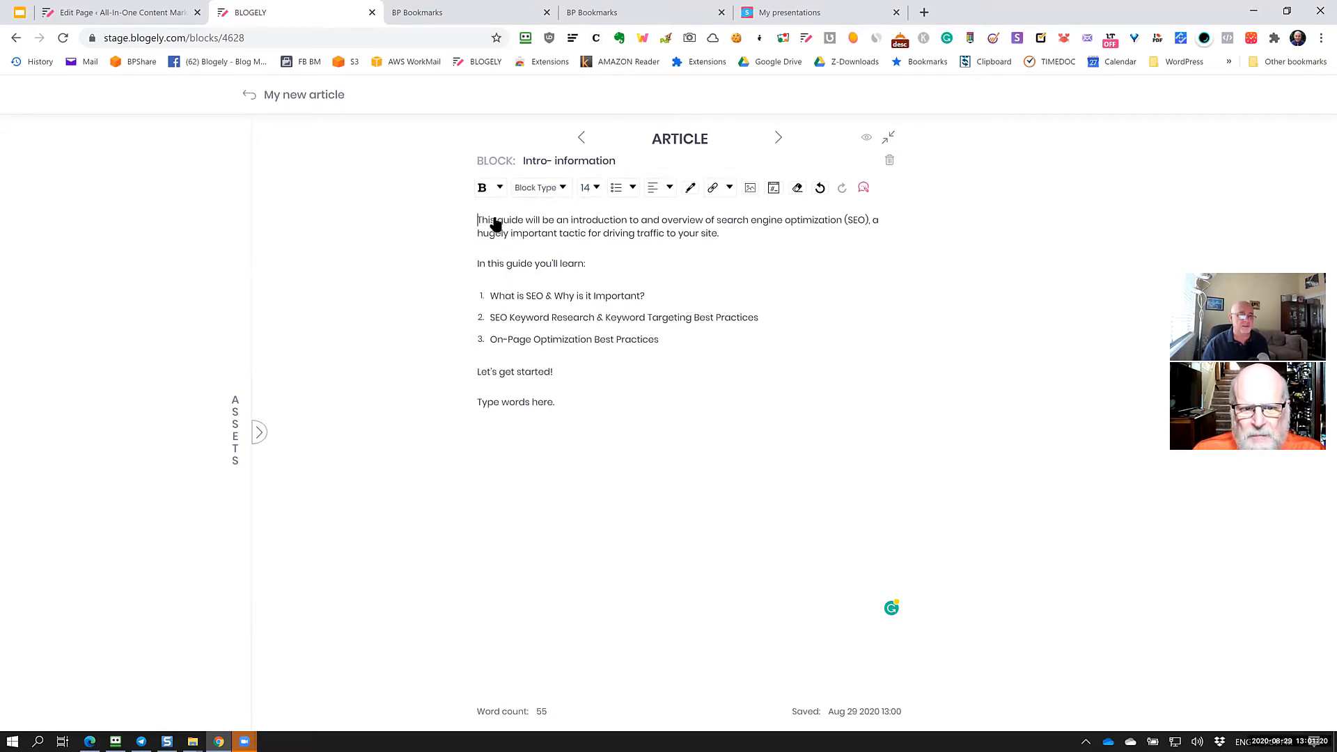
{"action": "left_click_drag", "start_coordinate": [488, 223], "coordinate": [742, 246]}
{"action": "left_click", "coordinate": [688, 318]}
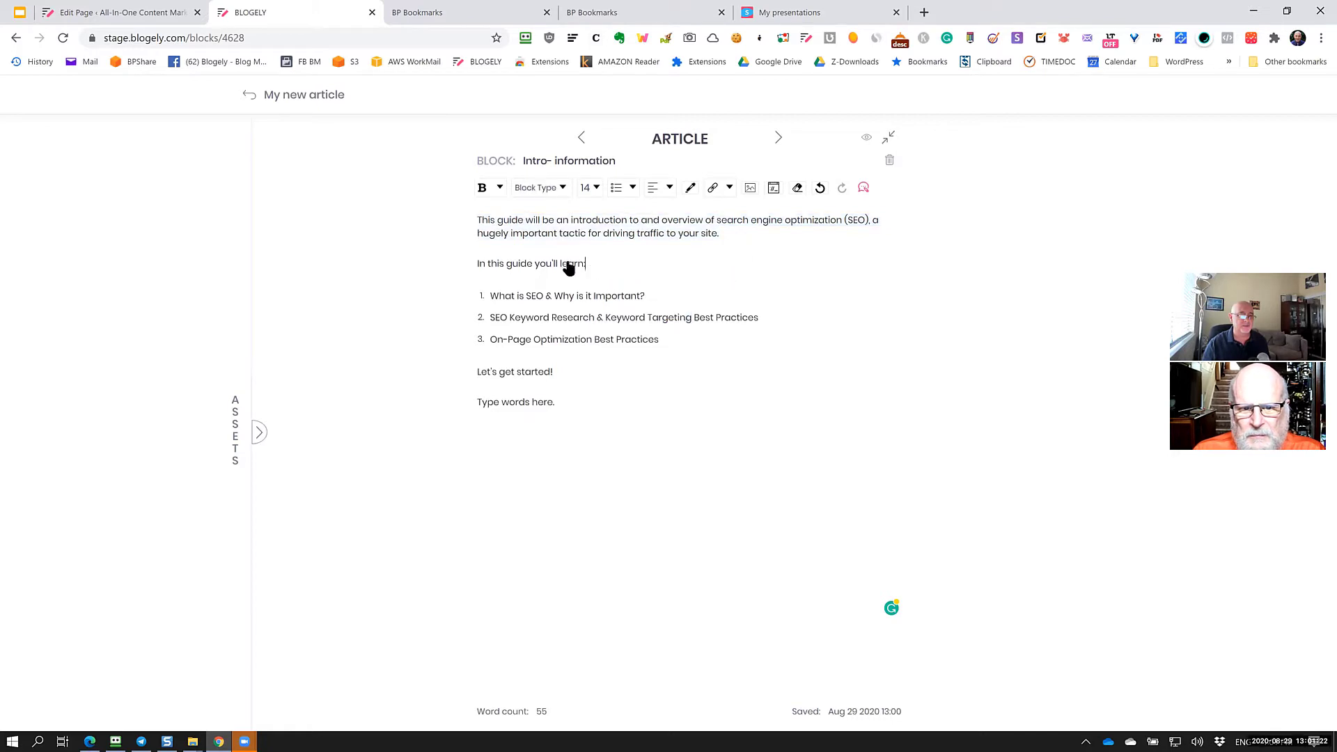
Format the line "In this guide you'll learn:" as an H4 heading.
{"action": "left_click_drag", "start_coordinate": [586, 266], "coordinate": [471, 269]}
{"action": "left_click", "coordinate": [550, 194]}
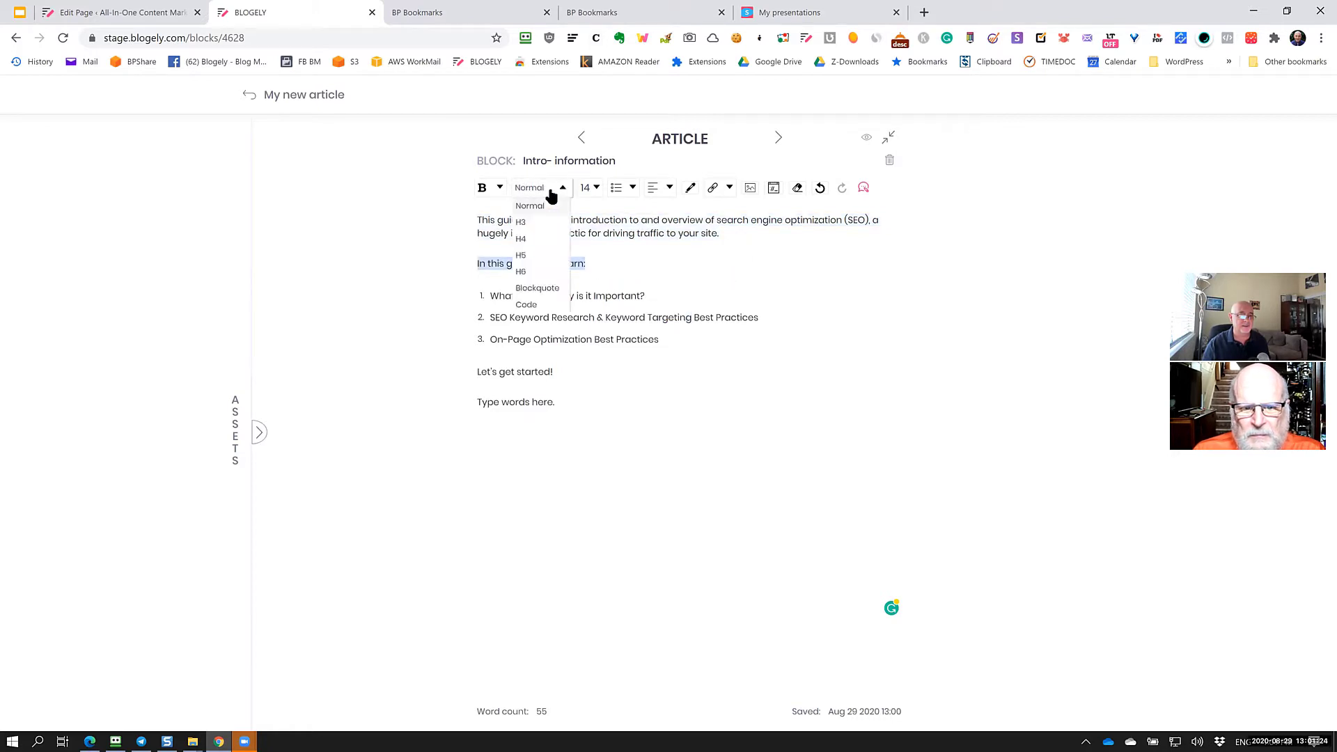
{"action": "left_click", "coordinate": [521, 240]}
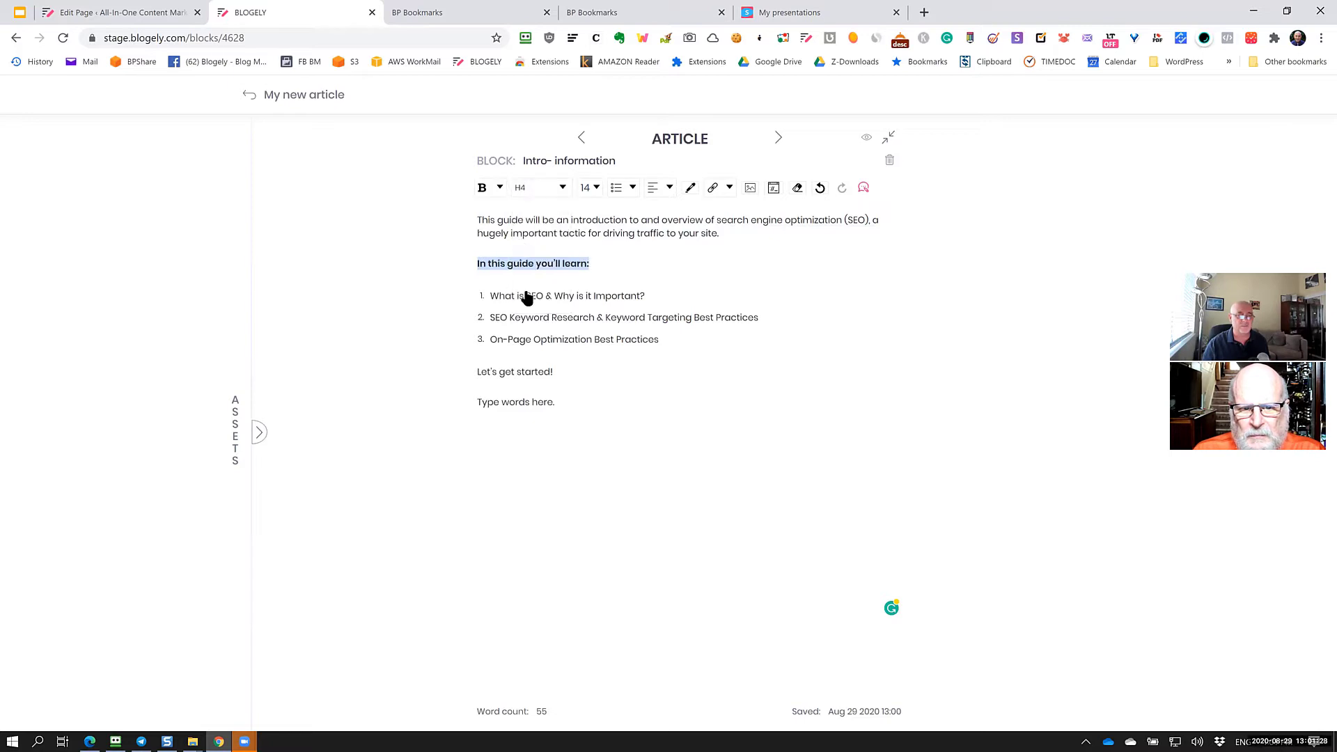
{"action": "left_click", "coordinate": [532, 359]}
Change the line "In this guide you'll learn:" to the Blockquote style.
{"action": "left_click_drag", "start_coordinate": [590, 265], "coordinate": [477, 268]}
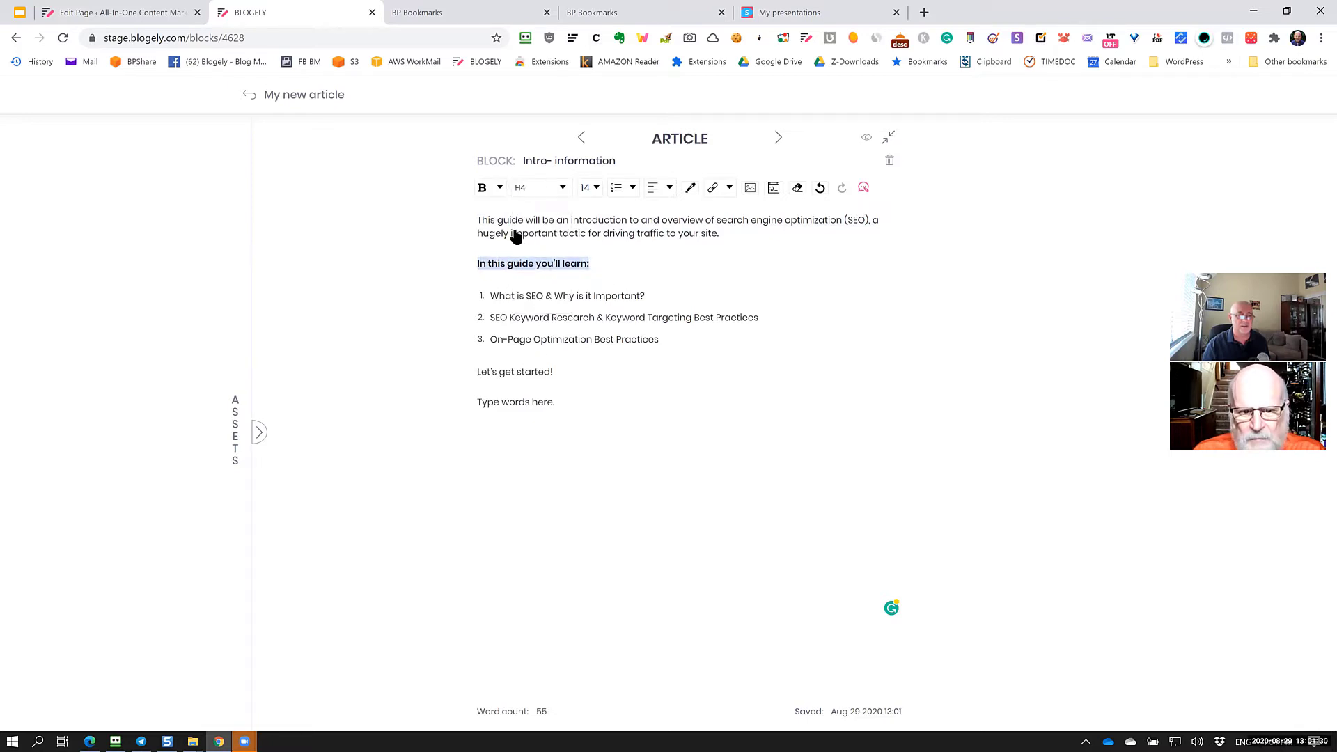
{"action": "left_click", "coordinate": [546, 197]}
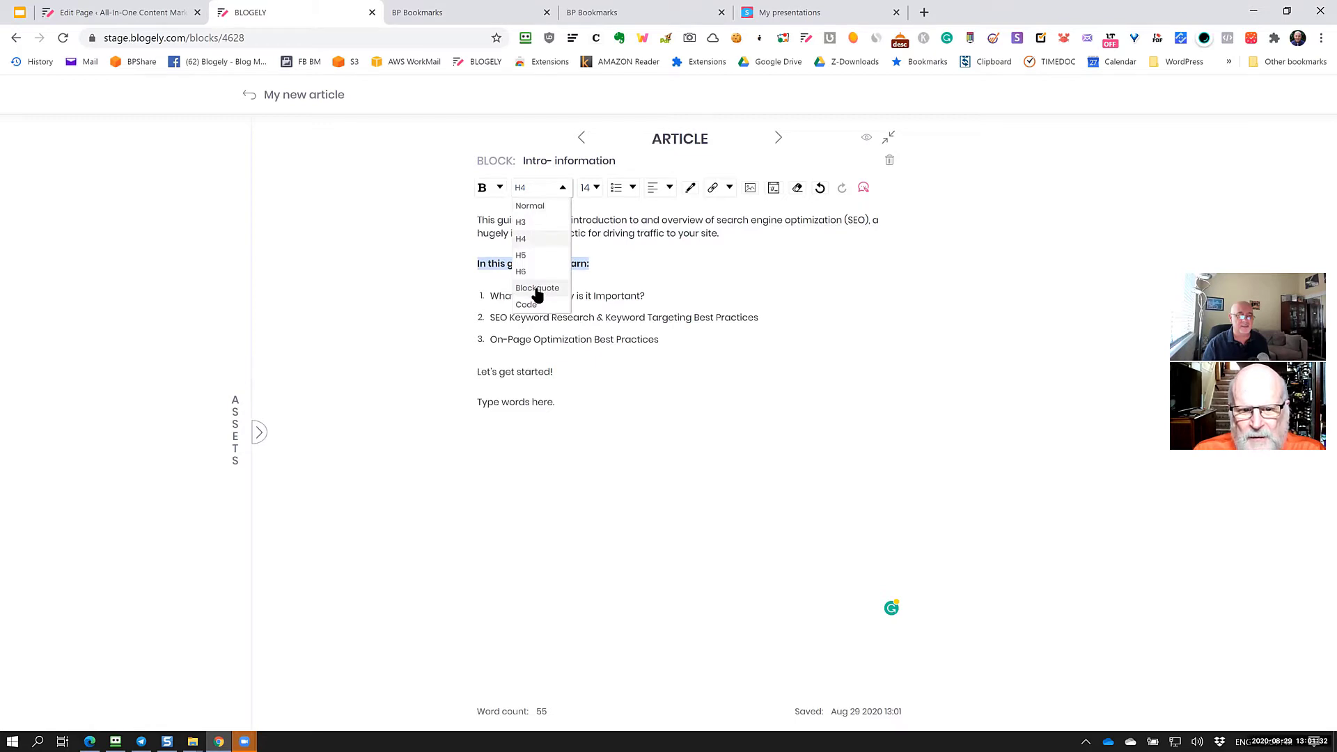
{"action": "left_click", "coordinate": [538, 290]}
{"action": "left_click", "coordinate": [521, 354]}
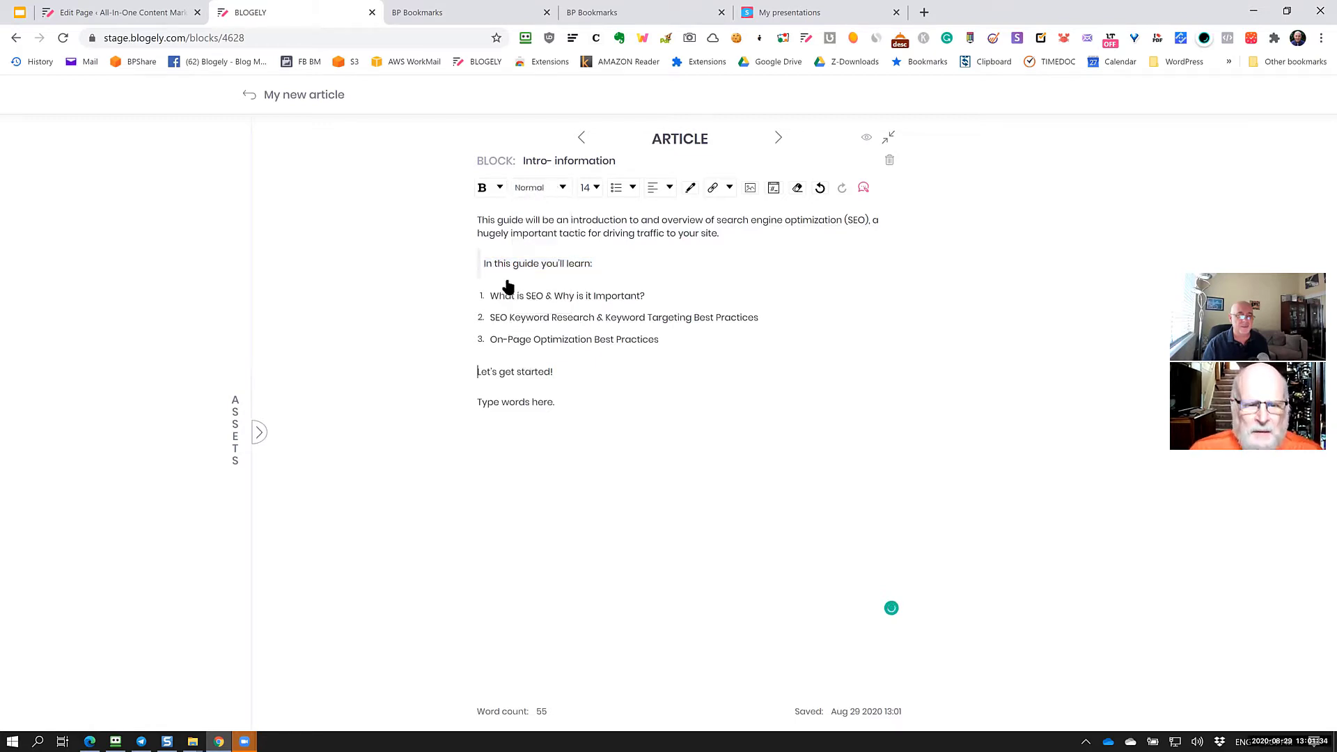
Change the line "In this guide you'll learn:" to the Code style.
{"action": "left_click_drag", "start_coordinate": [606, 269], "coordinate": [481, 271]}
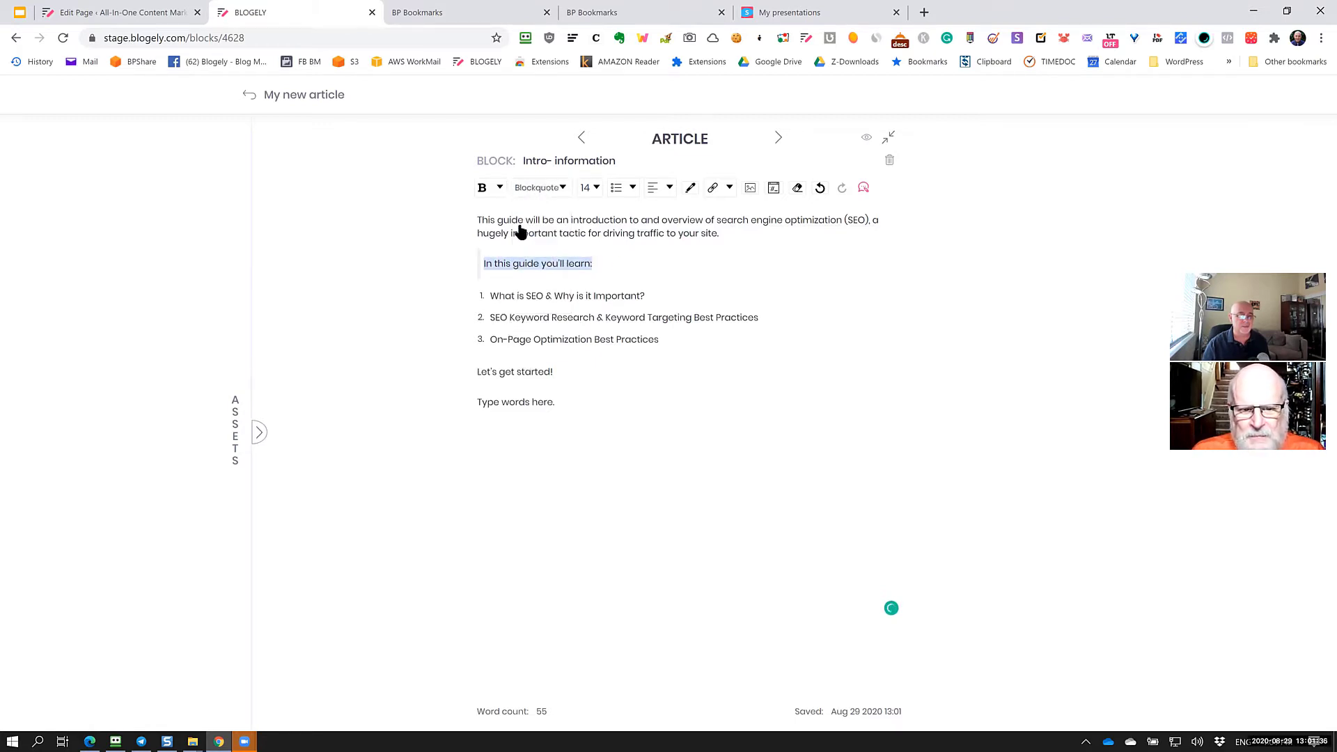
{"action": "left_click", "coordinate": [545, 190]}
{"action": "left_click", "coordinate": [529, 307]}
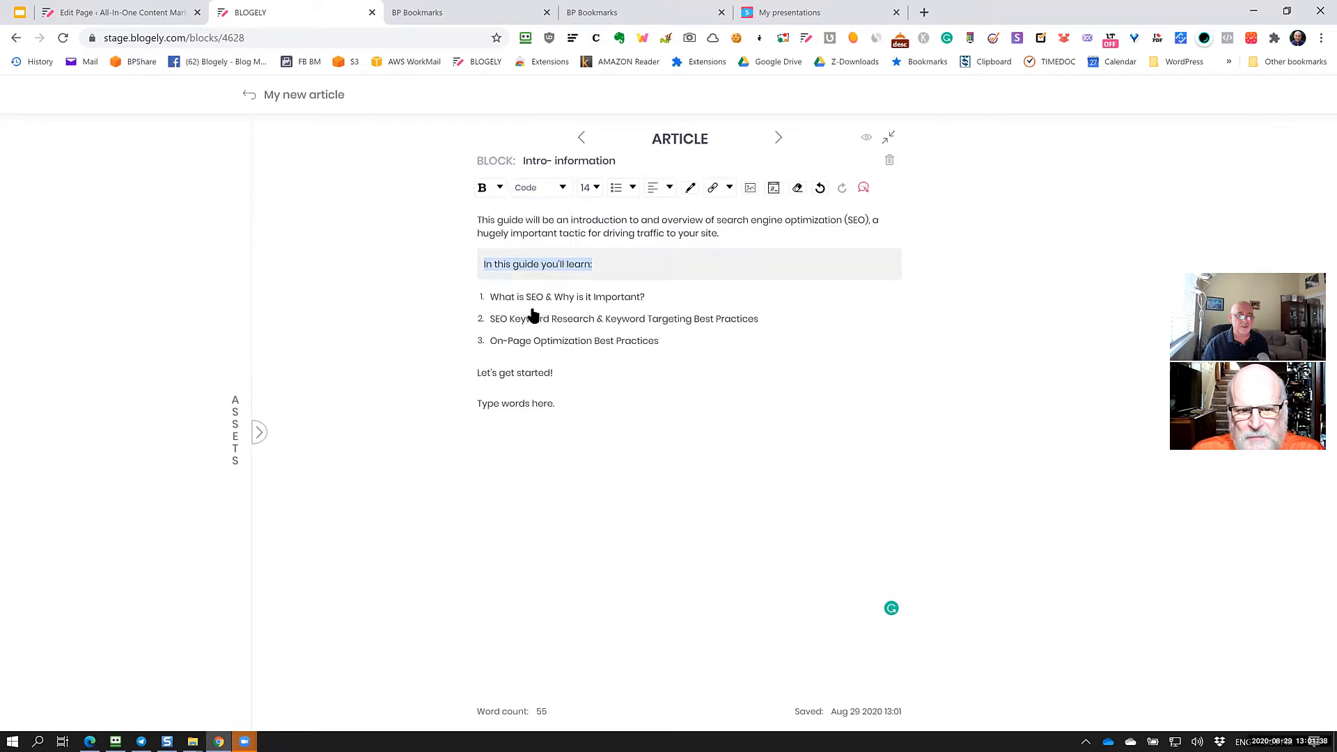
{"action": "left_click", "coordinate": [532, 341]}
{"action": "left_click", "coordinate": [554, 374]}
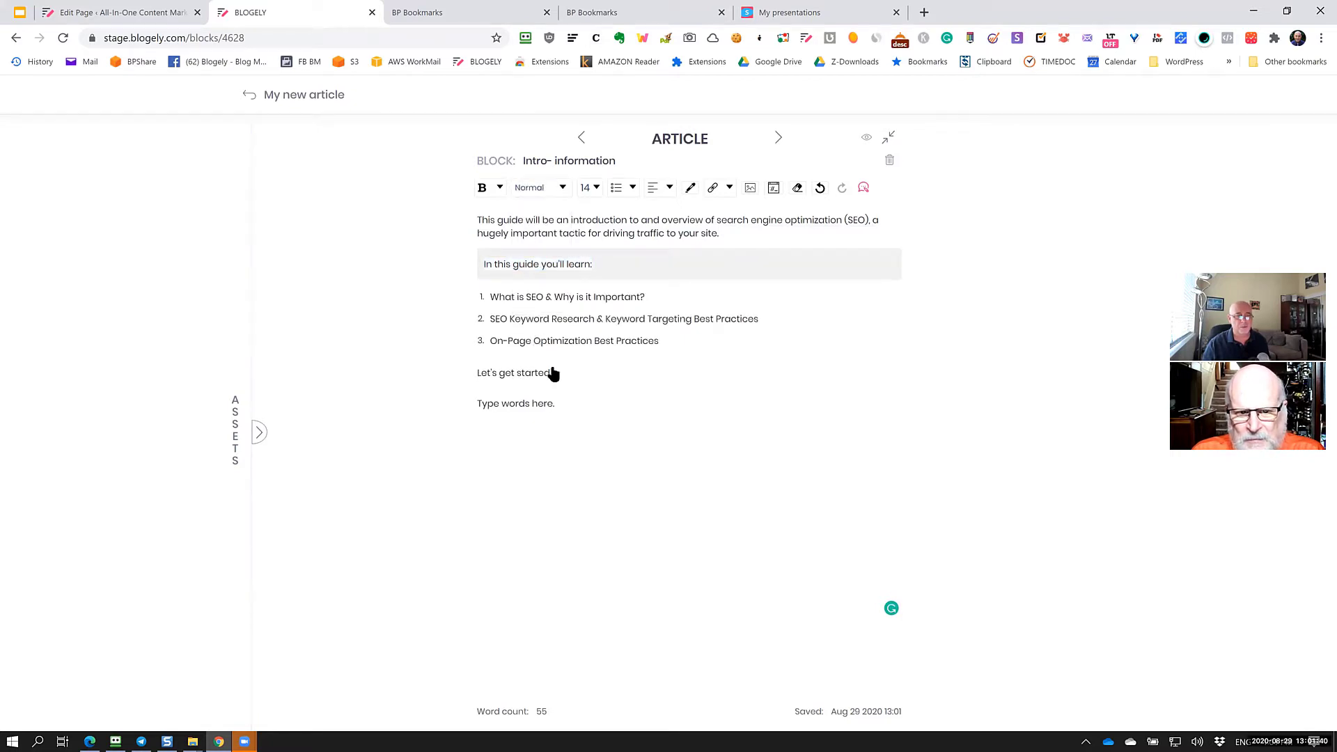
{"action": "triple_click", "coordinate": [554, 374]}
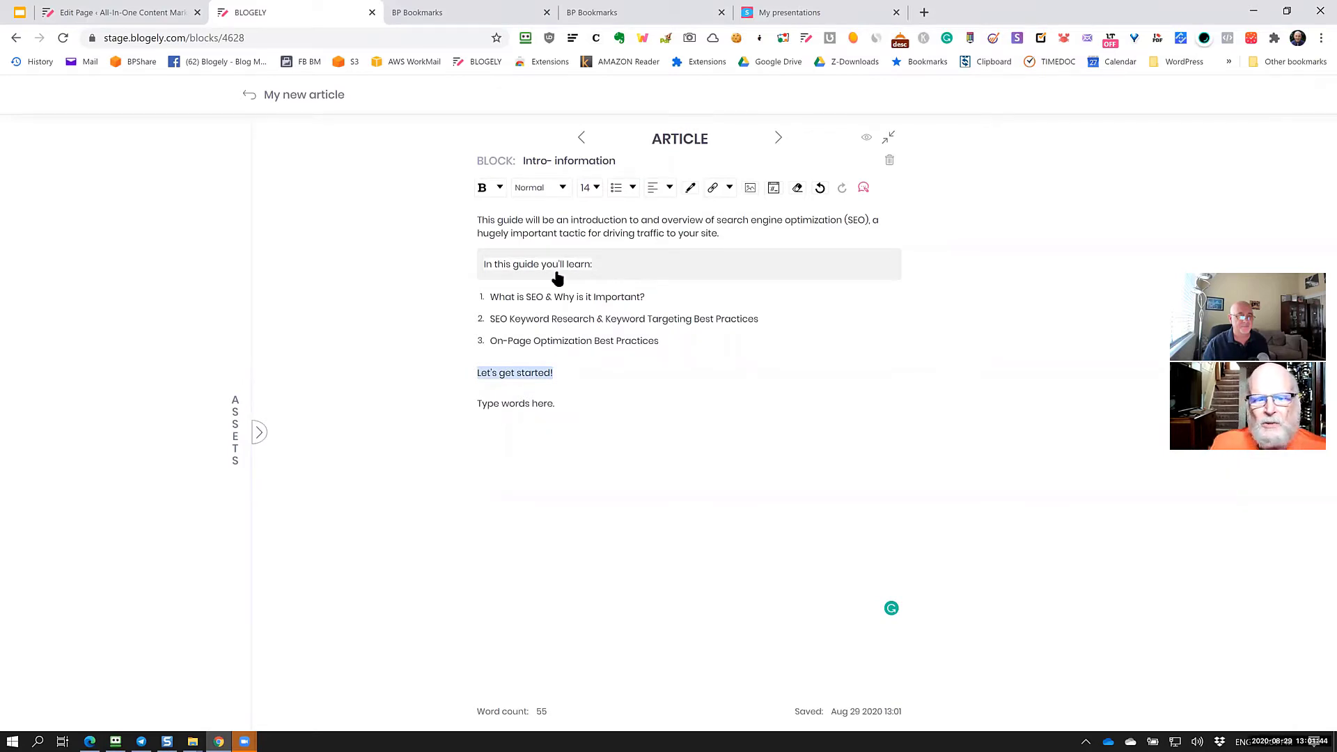
Set the line "In this guide you'll learn:" back to the Normal text style.
{"action": "left_click", "coordinate": [903, 273]}
{"action": "left_click_drag", "start_coordinate": [604, 269], "coordinate": [478, 270]}
{"action": "left_click", "coordinate": [552, 188]}
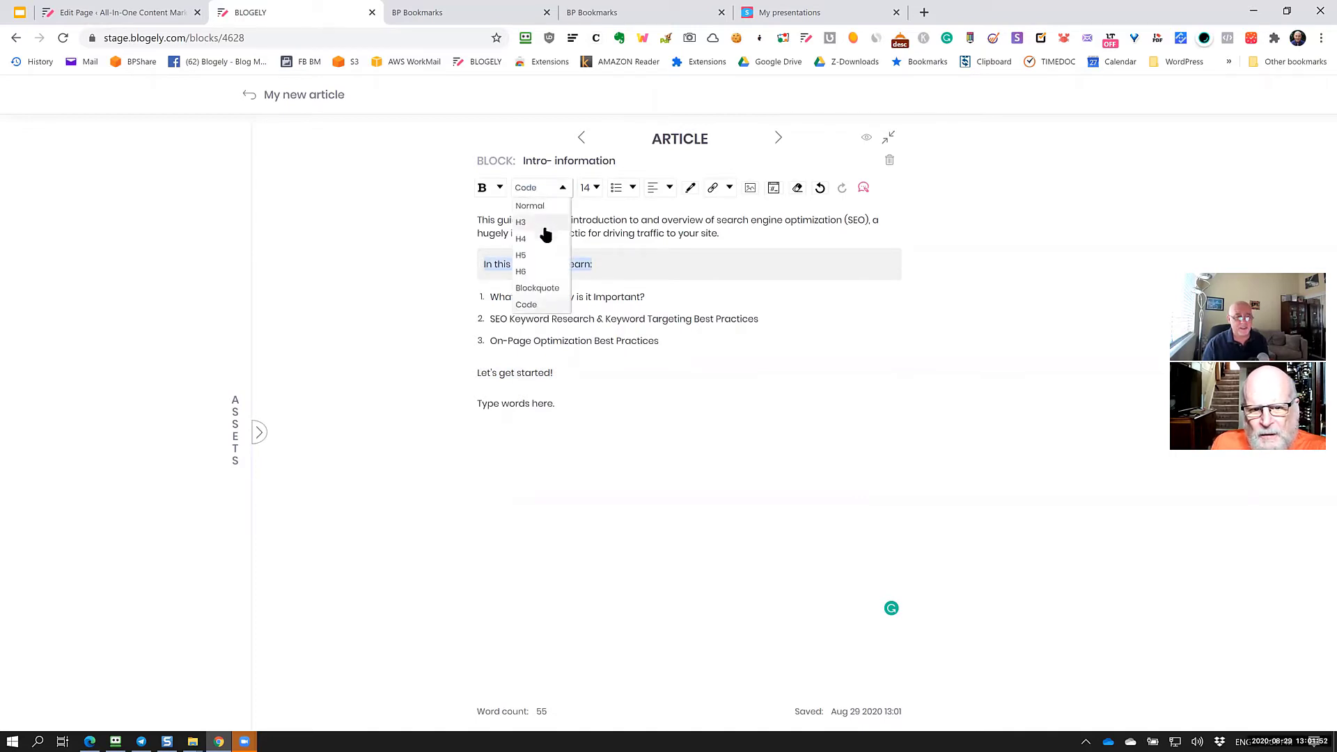
{"action": "left_click", "coordinate": [532, 207]}
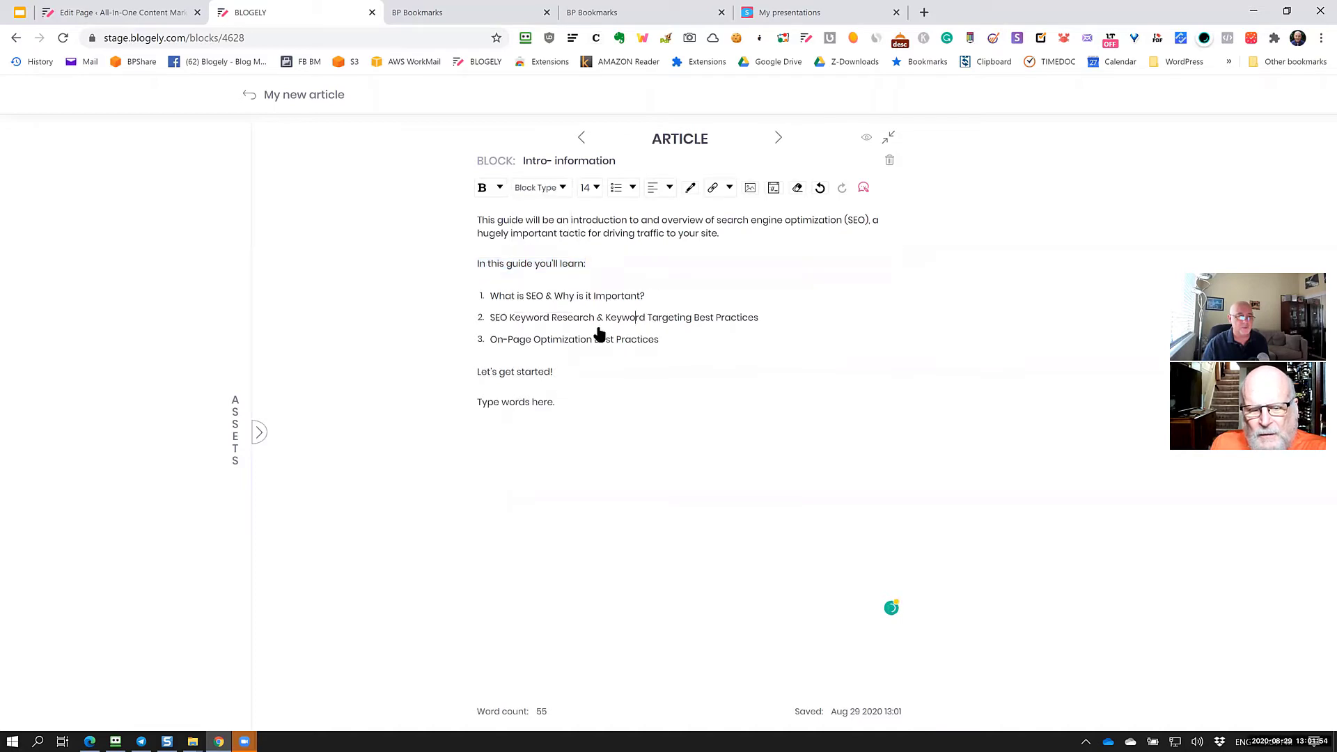
Make the line "In this guide you'll learn:" bold.
{"action": "left_click_drag", "start_coordinate": [592, 268], "coordinate": [469, 269]}
{"action": "left_click", "coordinate": [499, 188]}
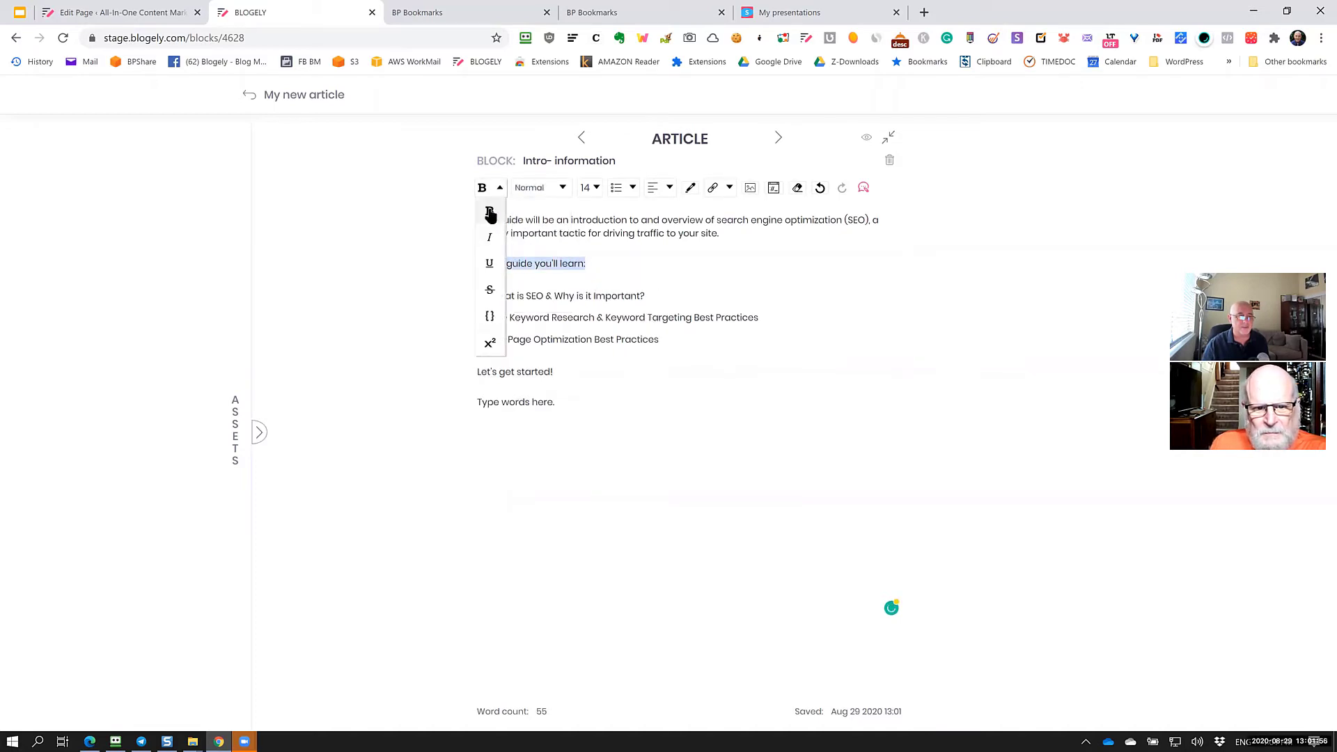
{"action": "left_click", "coordinate": [491, 212]}
{"action": "left_click", "coordinate": [618, 339]}
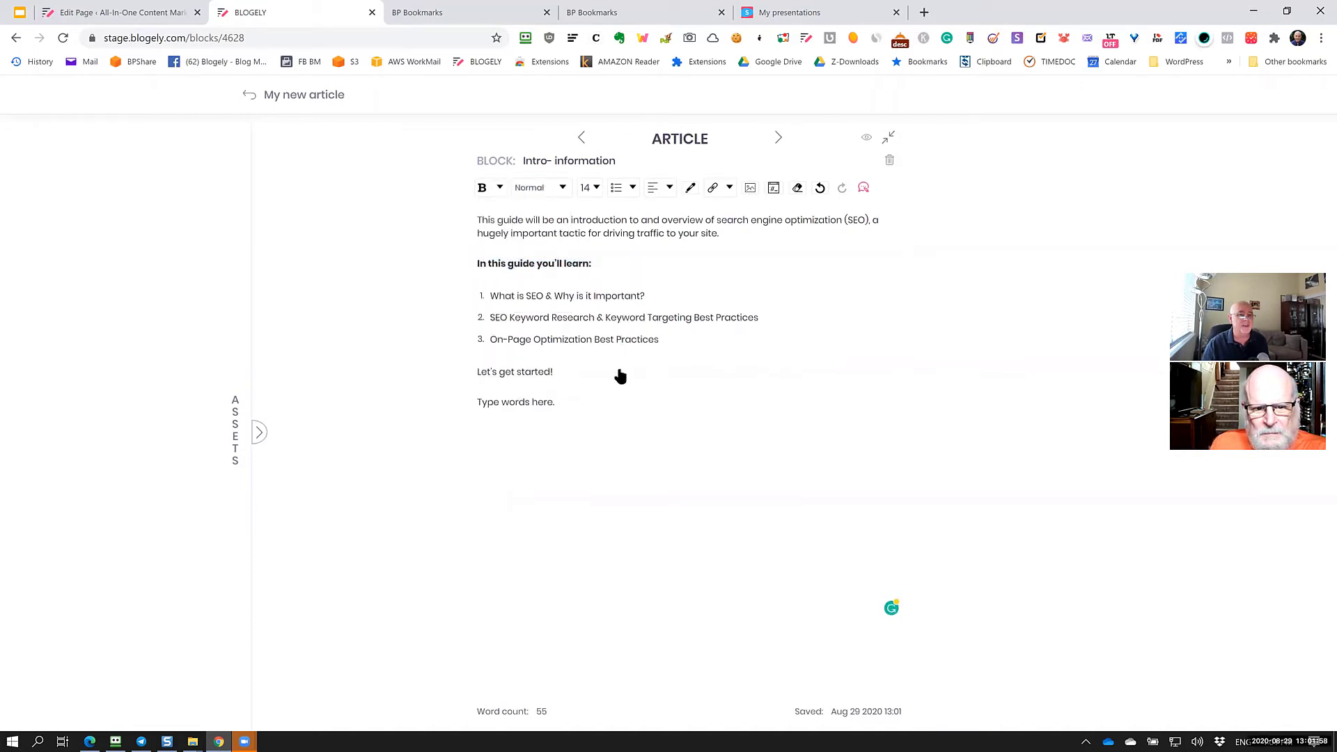
Set the font size of the three numbered list items to 18.
{"action": "left_click", "coordinate": [596, 188]}
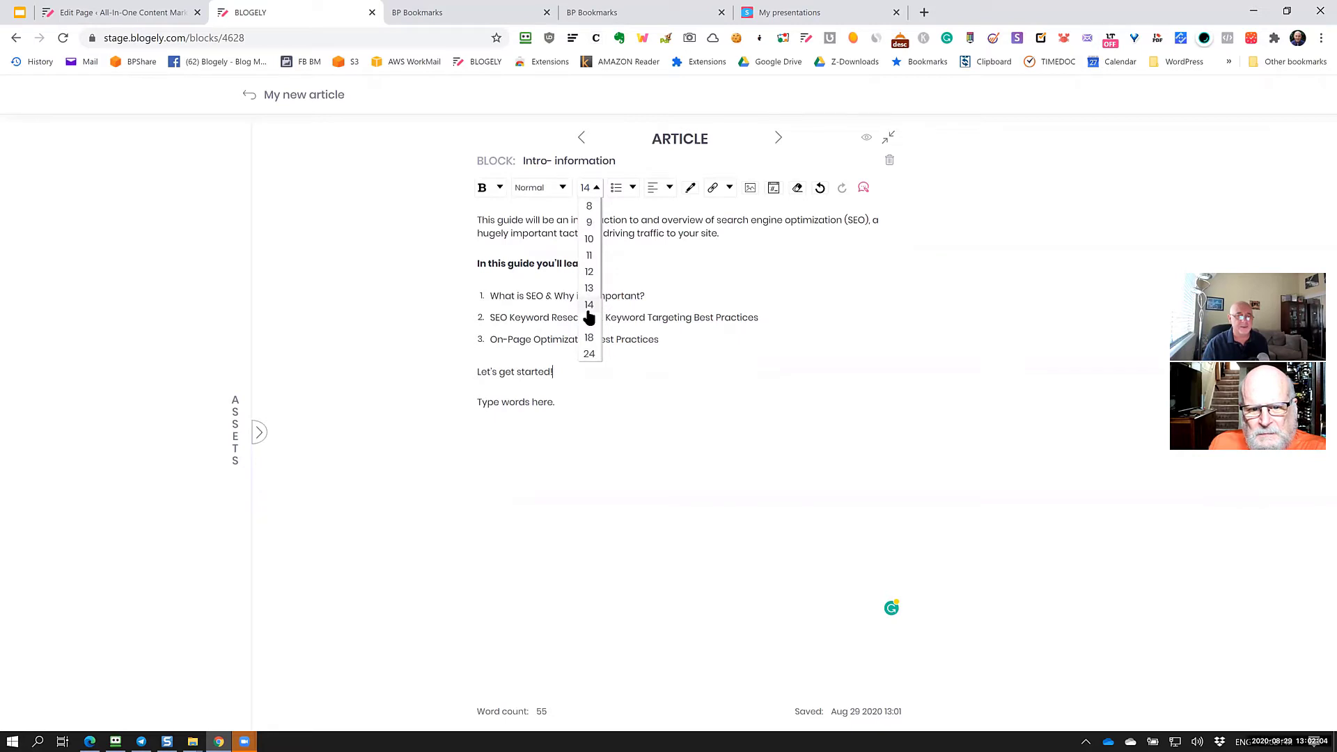
{"action": "left_click", "coordinate": [500, 343]}
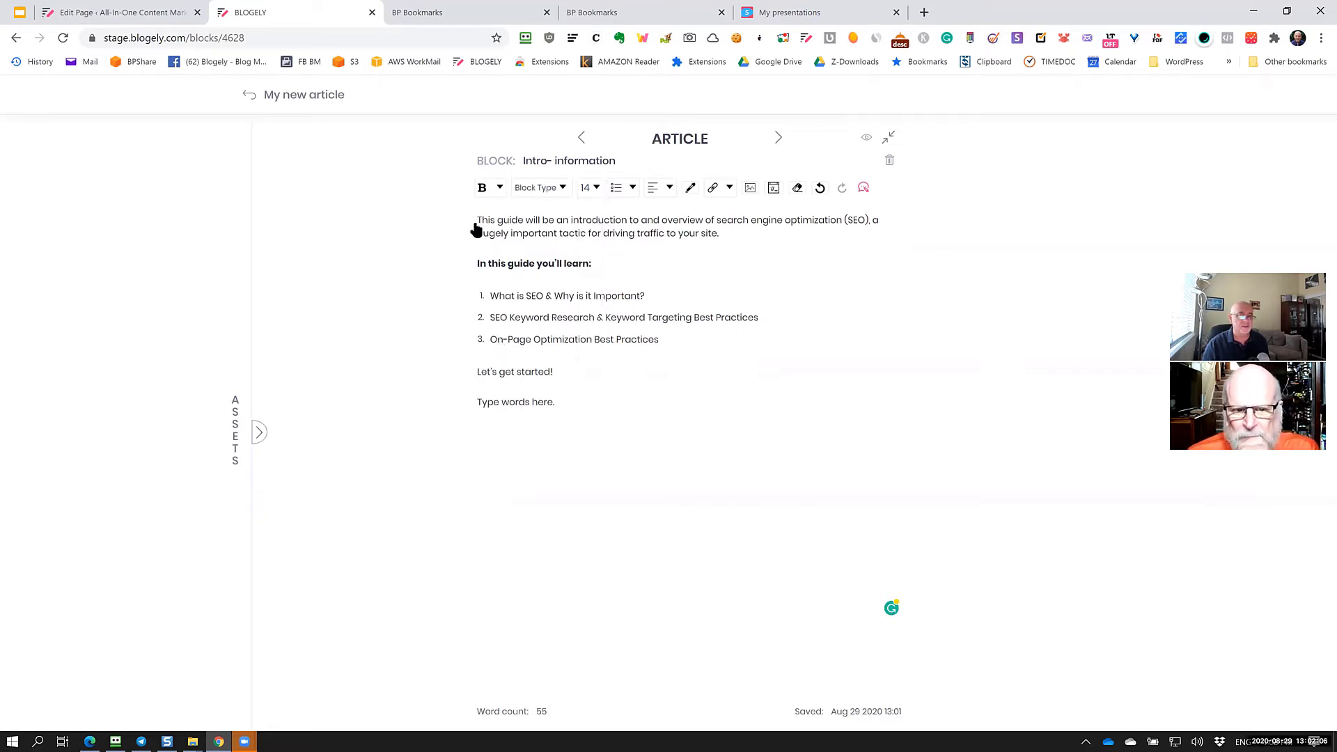
{"action": "left_click_drag", "start_coordinate": [678, 340], "coordinate": [484, 295]}
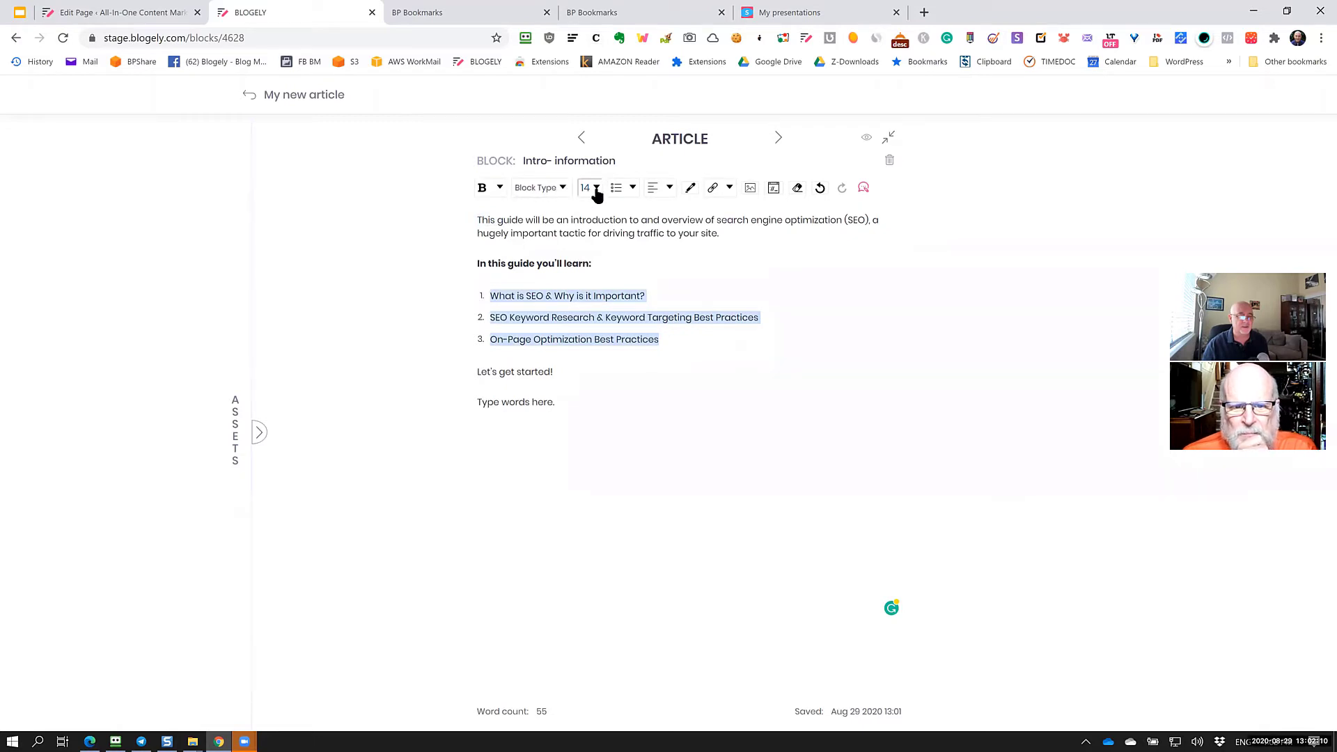
{"action": "left_click", "coordinate": [594, 188]}
{"action": "left_click", "coordinate": [589, 339]}
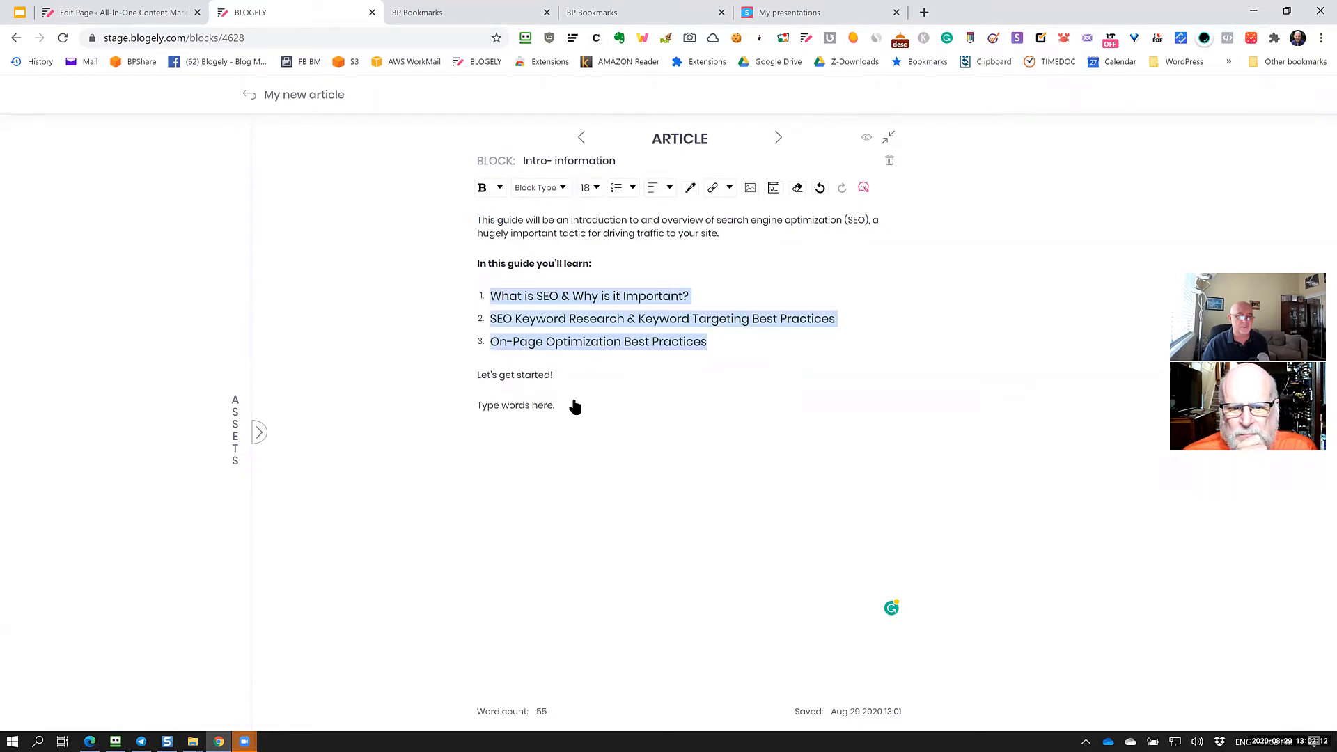
{"action": "left_click", "coordinate": [575, 427]}
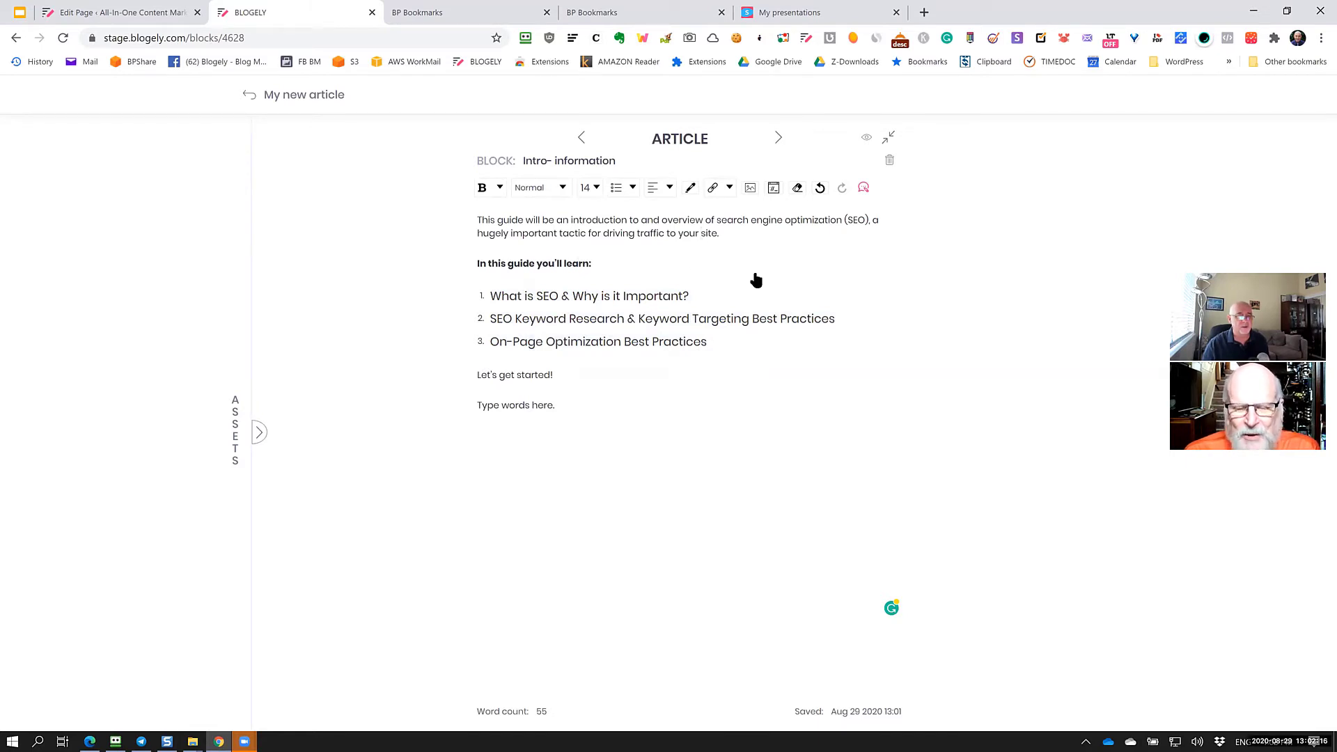
Set the font size of the three numbered list items to 14.
{"action": "left_click", "coordinate": [735, 243]}
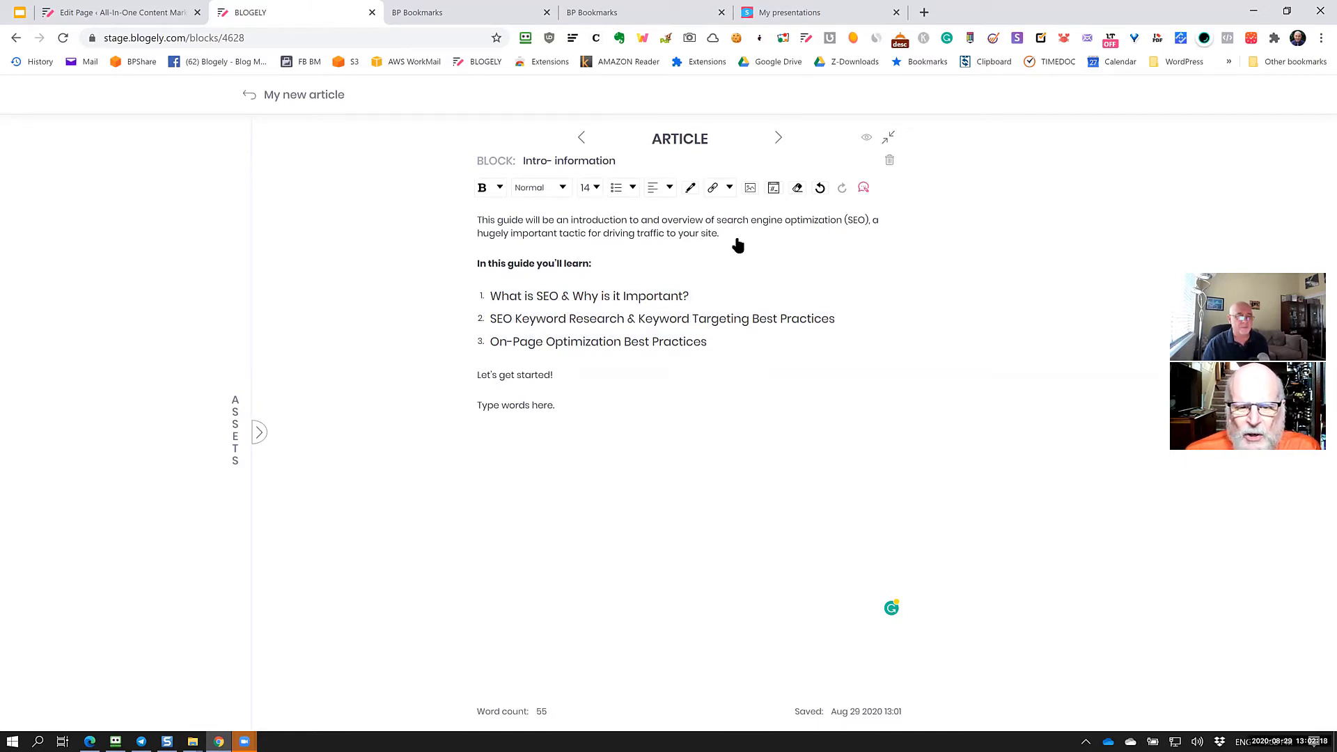
{"action": "left_click_drag", "start_coordinate": [755, 348], "coordinate": [473, 296]}
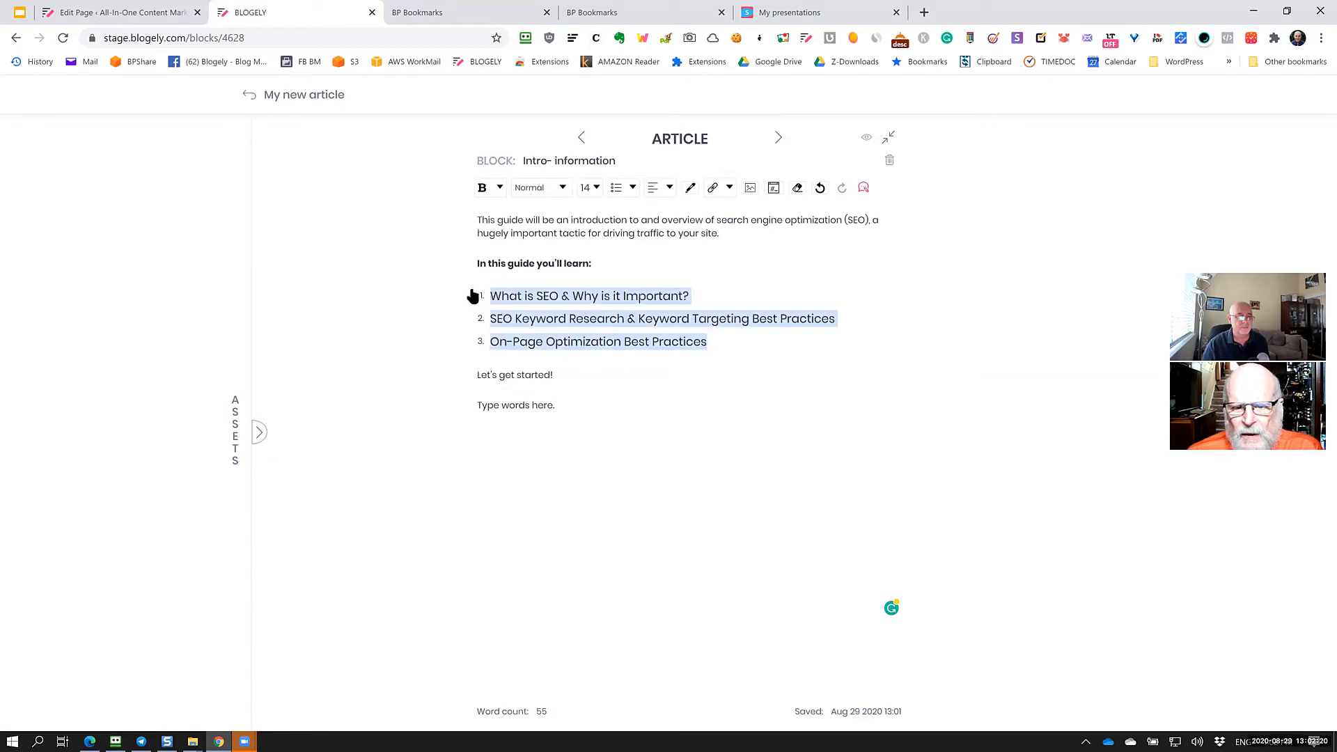
{"action": "left_click", "coordinate": [589, 188]}
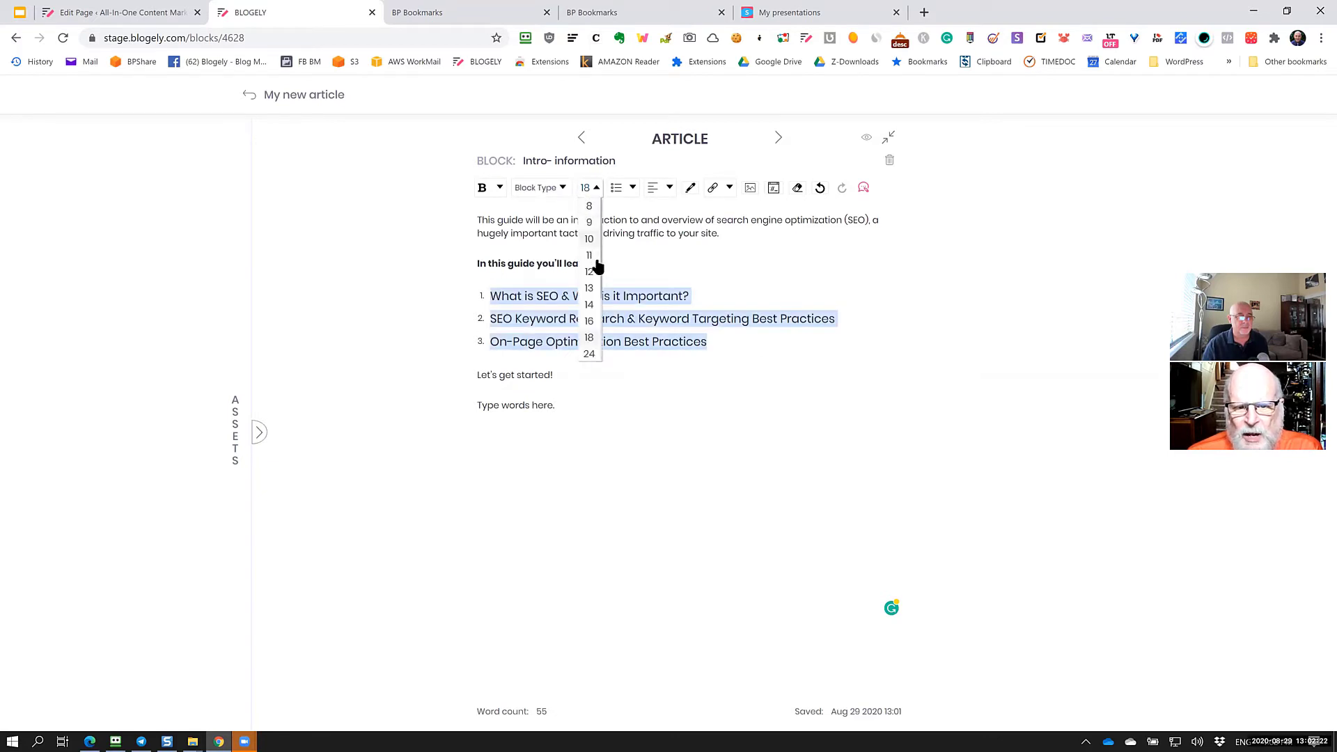
{"action": "left_click", "coordinate": [590, 306]}
{"action": "left_click", "coordinate": [567, 406]}
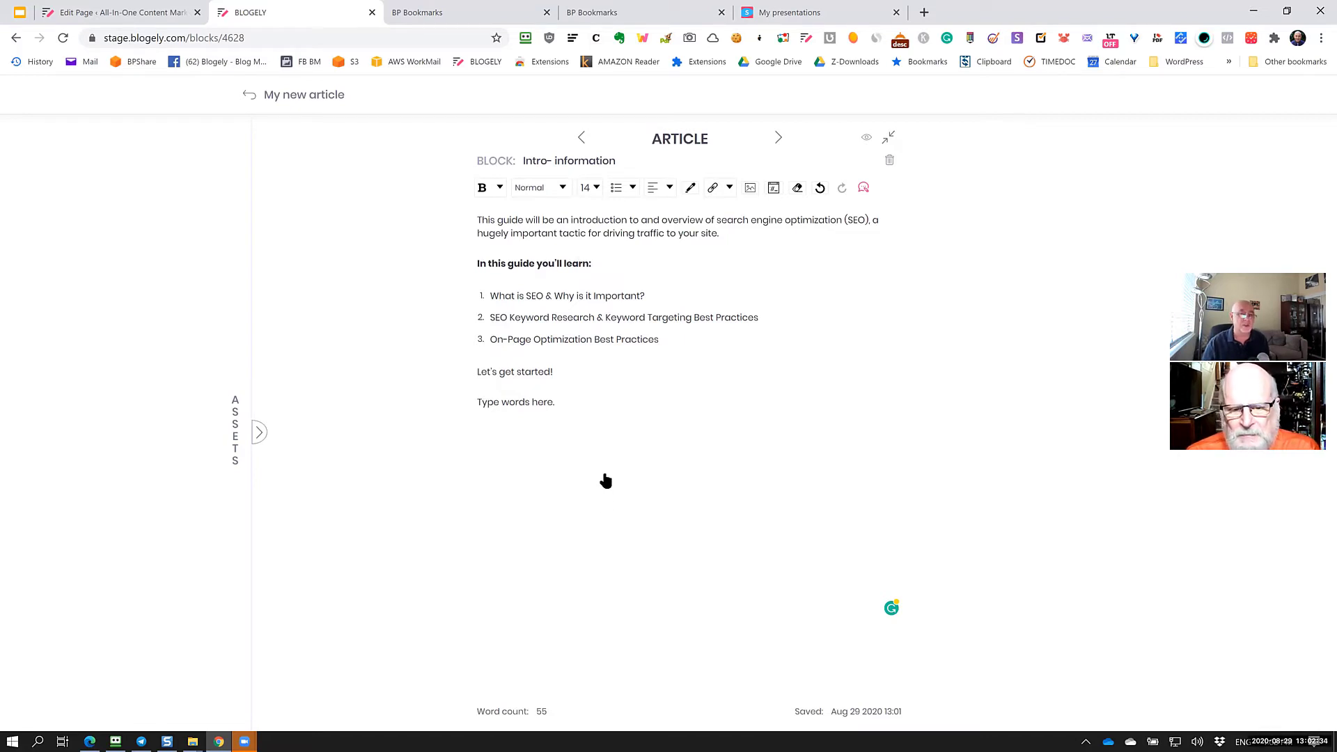
Color the text of the line "In this guide you'll learn:" blue.
{"action": "left_click_drag", "start_coordinate": [618, 264], "coordinate": [479, 273]}
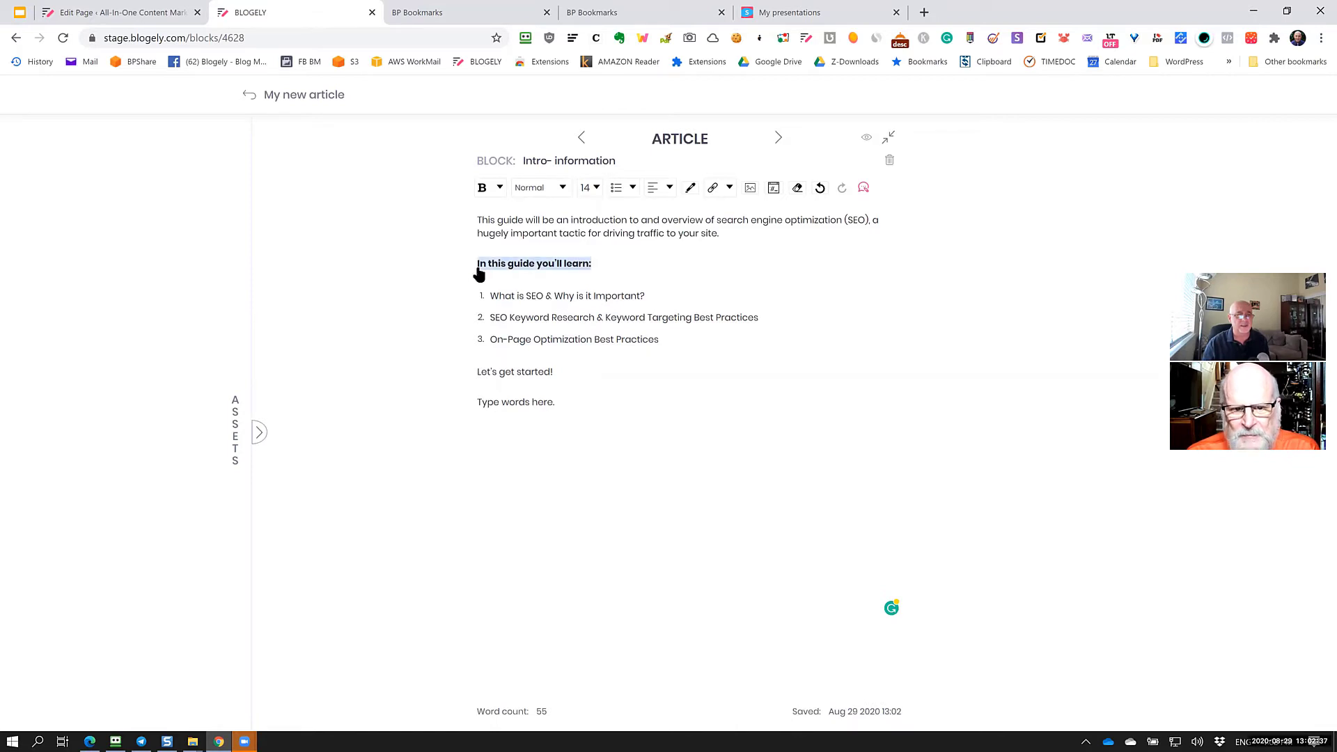
{"action": "left_click", "coordinate": [691, 188]}
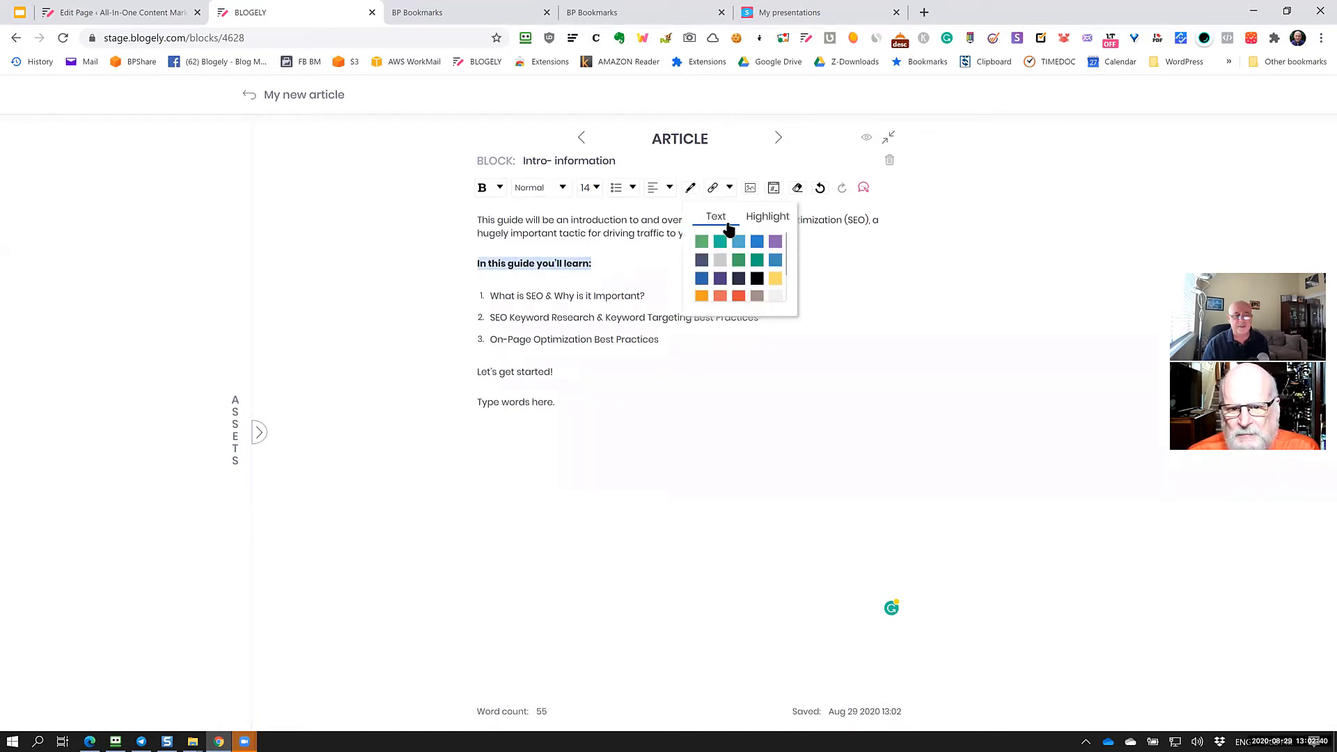
{"action": "left_click", "coordinate": [756, 246]}
{"action": "left_click", "coordinate": [721, 293]}
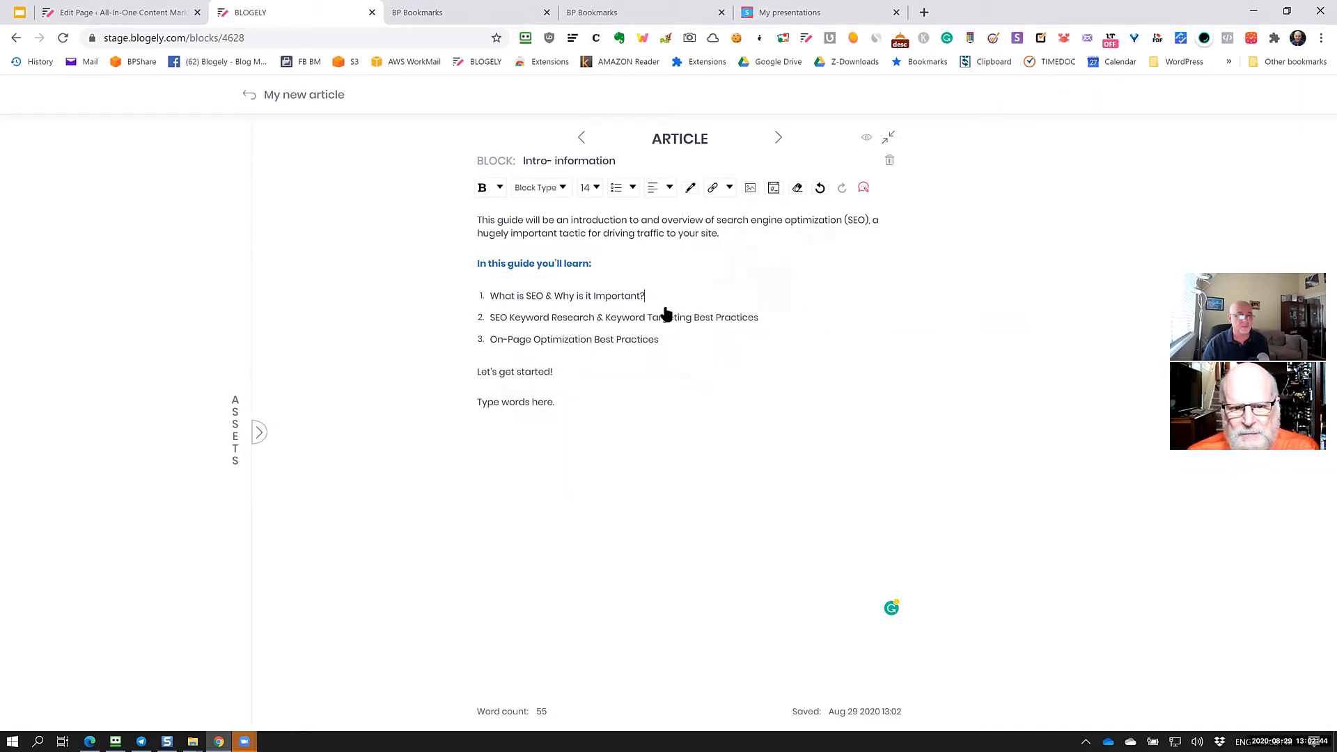
Highlight "SEO & Why is it Important?" in the first list item in yellow.
{"action": "left_click_drag", "start_coordinate": [627, 268], "coordinate": [478, 269]}
{"action": "left_click", "coordinate": [522, 298]}
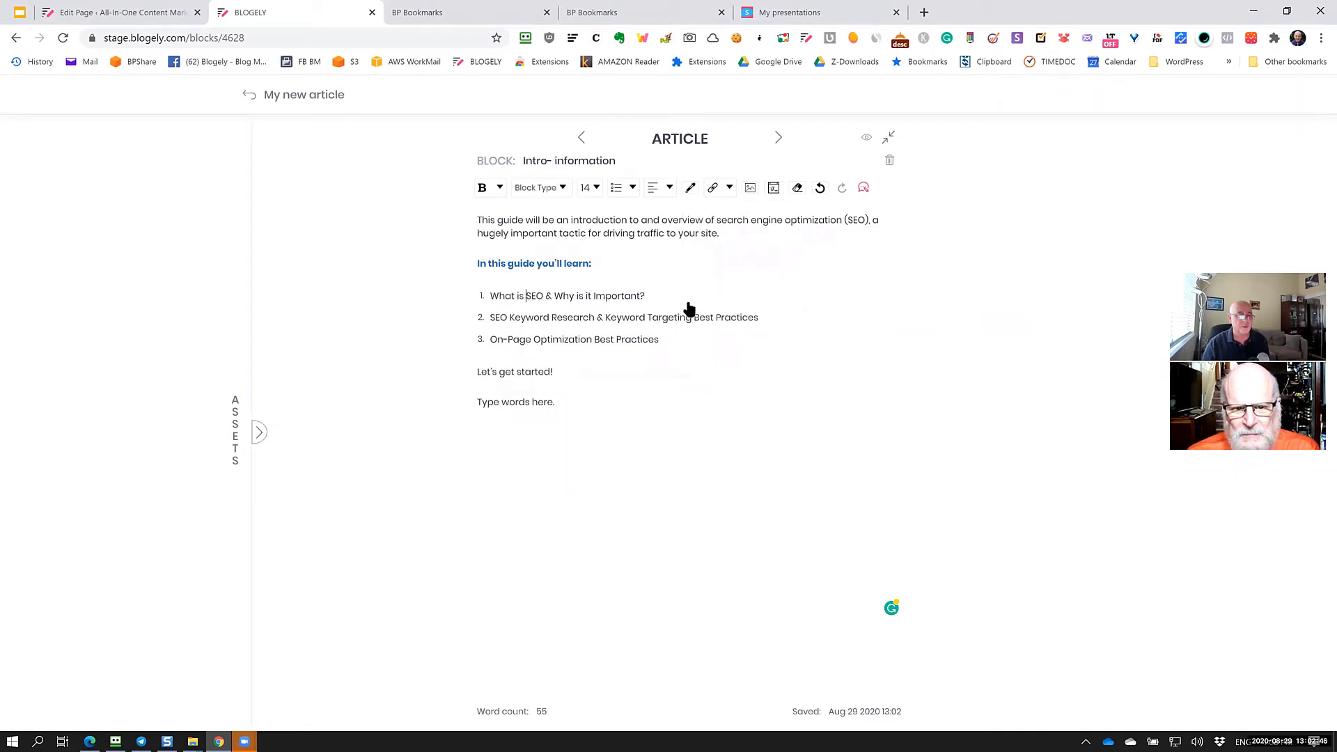
{"action": "left_click_drag", "start_coordinate": [648, 298], "coordinate": [524, 303]}
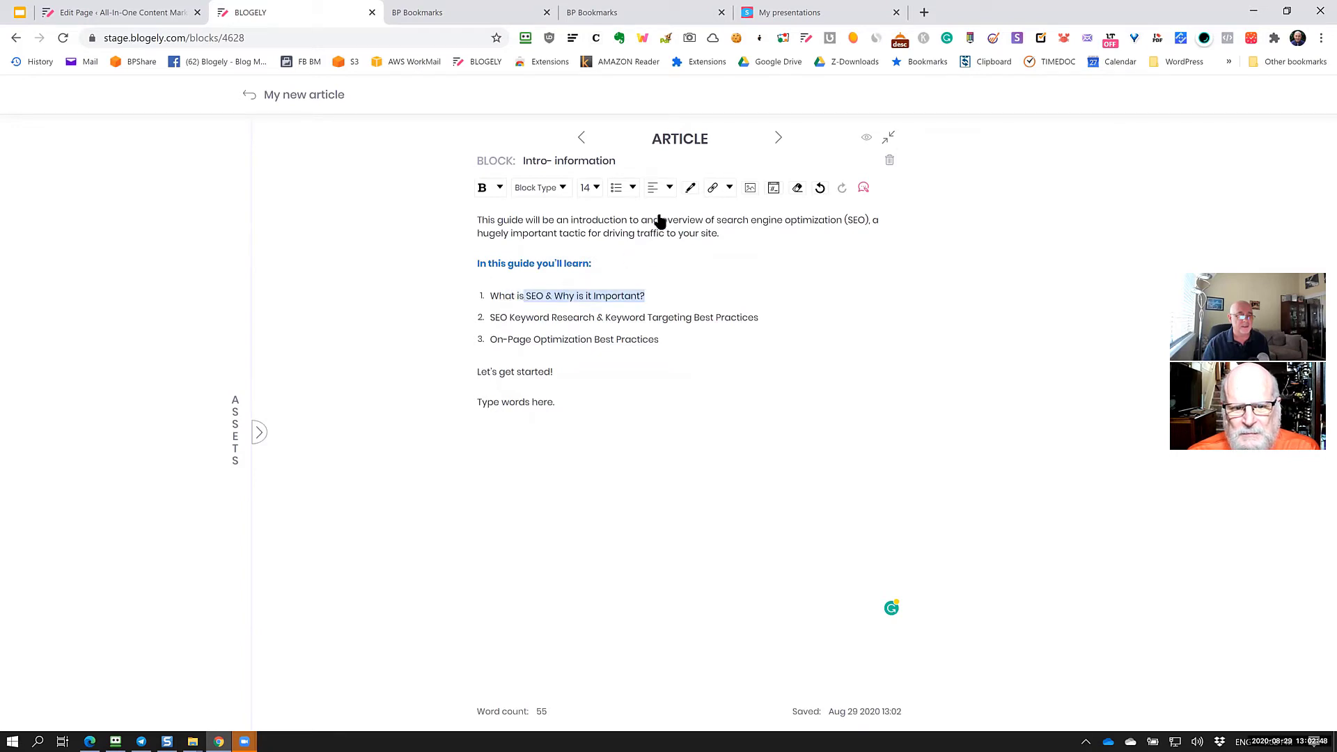
{"action": "left_click", "coordinate": [691, 189]}
{"action": "left_click", "coordinate": [778, 218]}
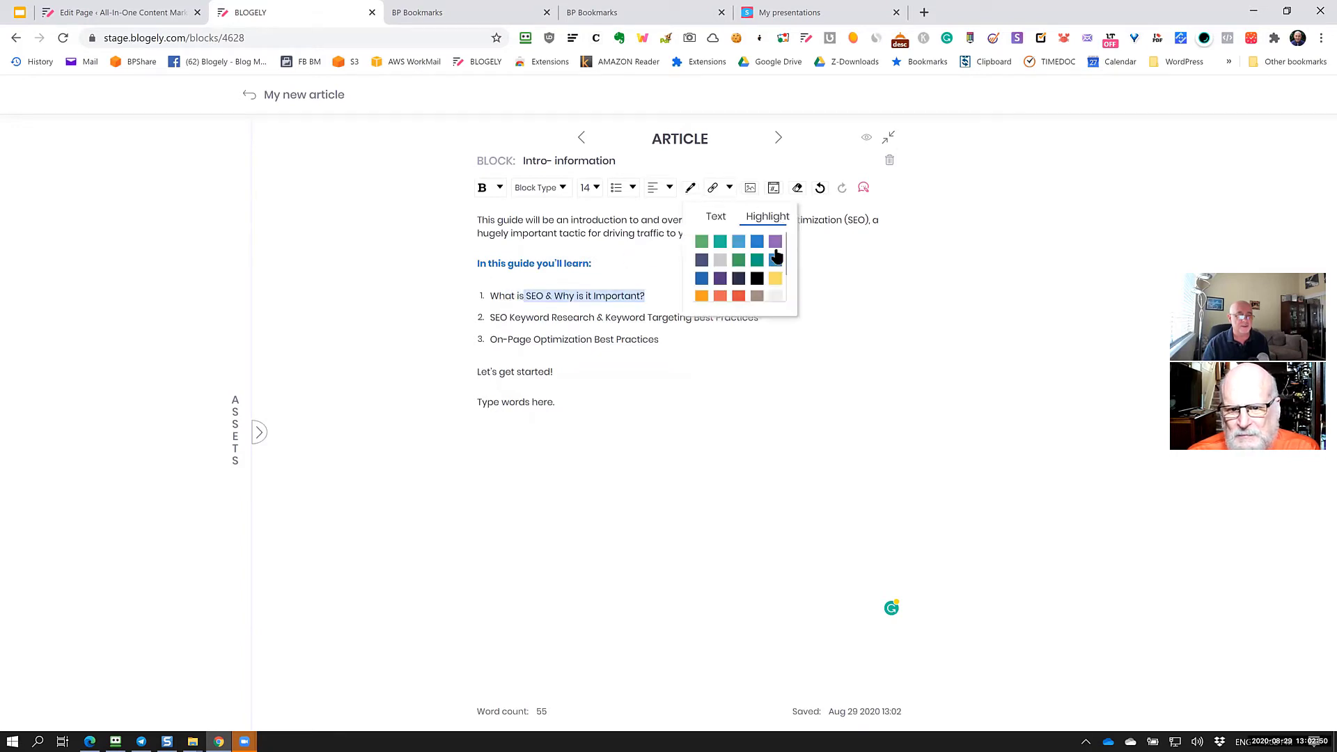
{"action": "left_click", "coordinate": [775, 279]}
{"action": "left_click", "coordinate": [646, 432]}
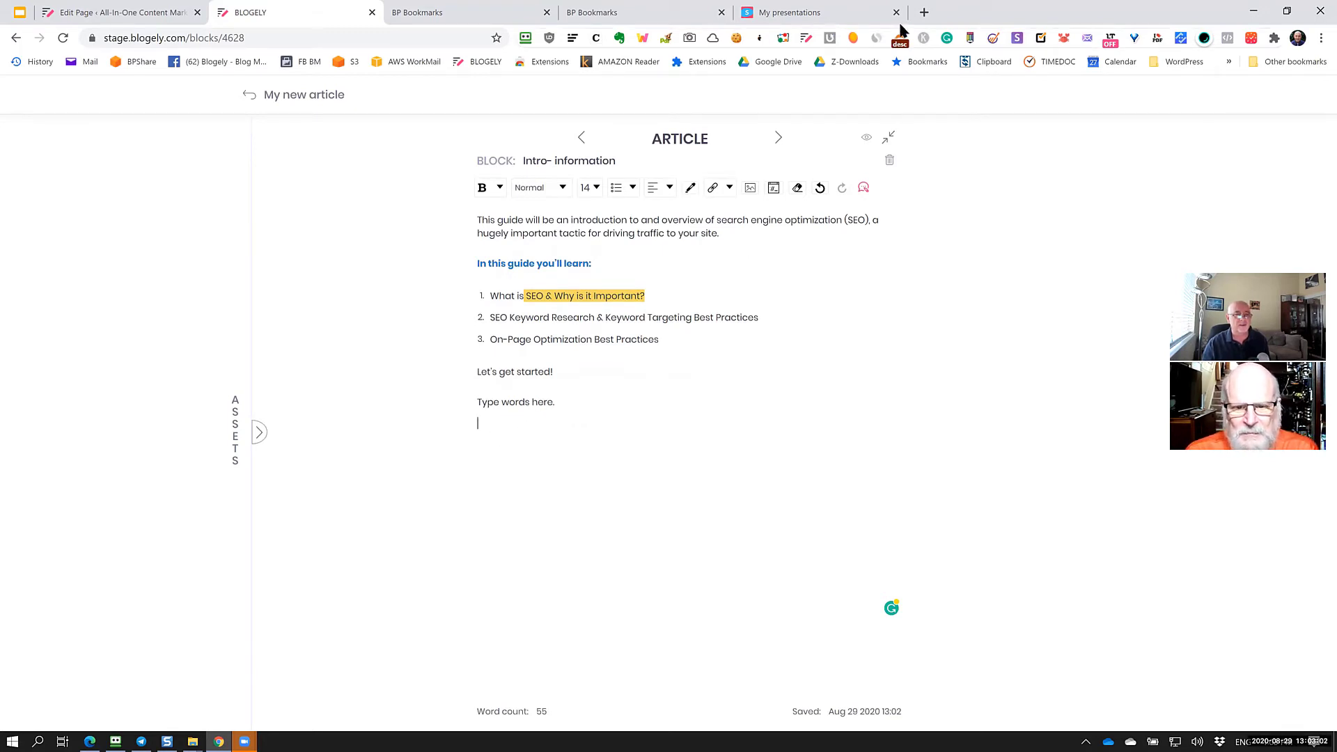
Open blogely.com in a new browser tab and copy its address.
{"action": "left_click", "coordinate": [923, 16]}
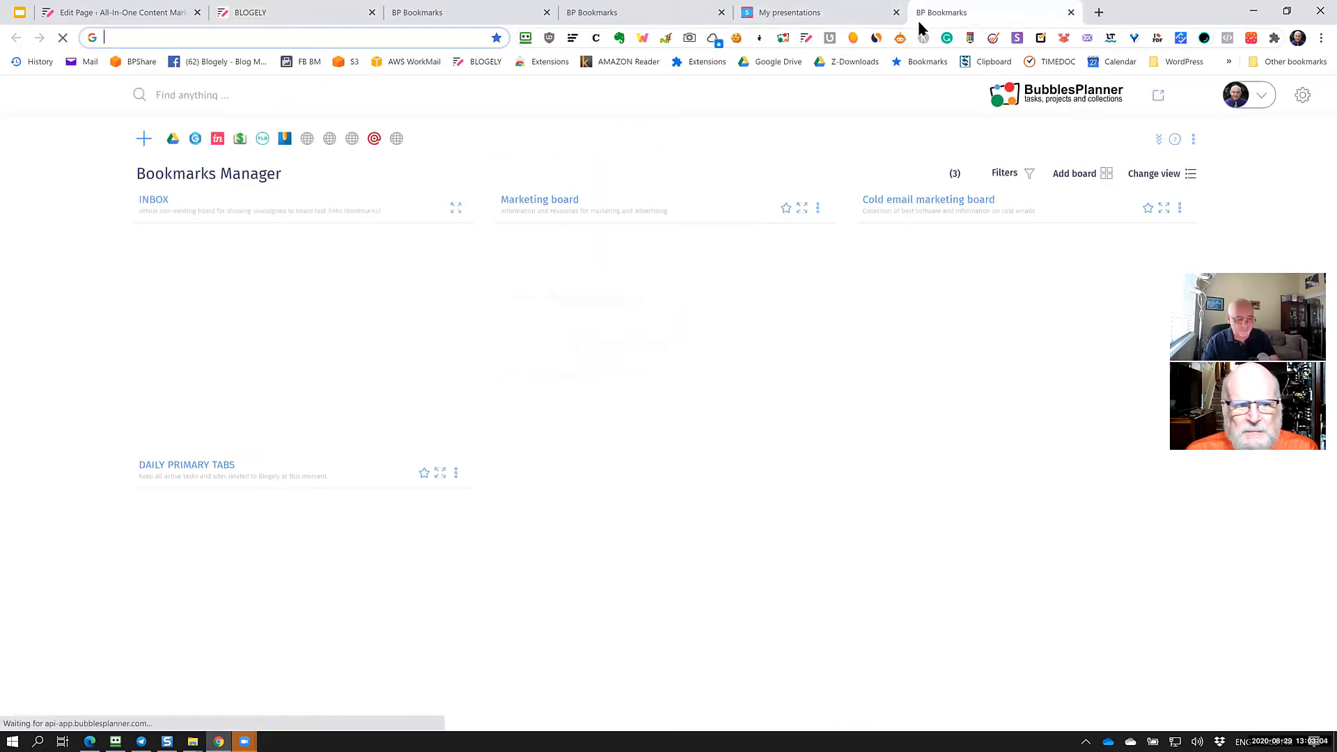
{"action": "type", "text": "blog"}
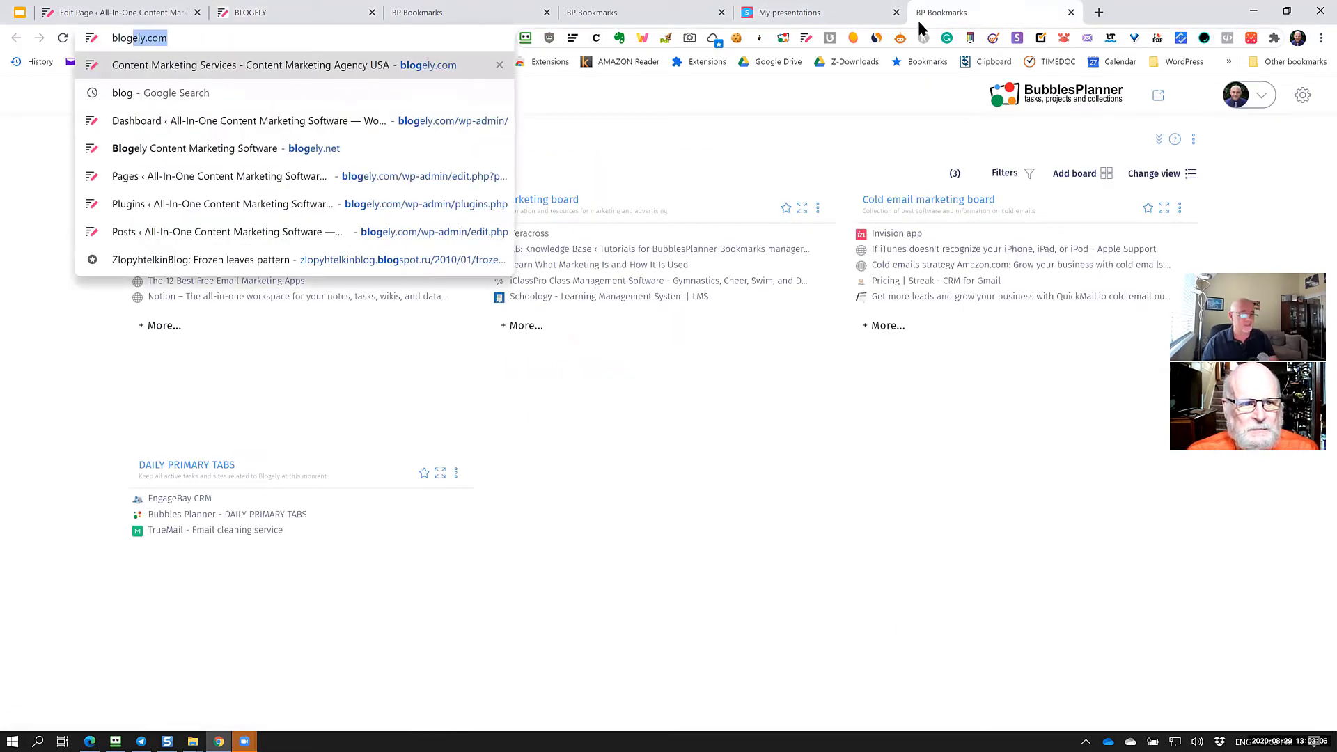
{"action": "key", "text": "Return"}
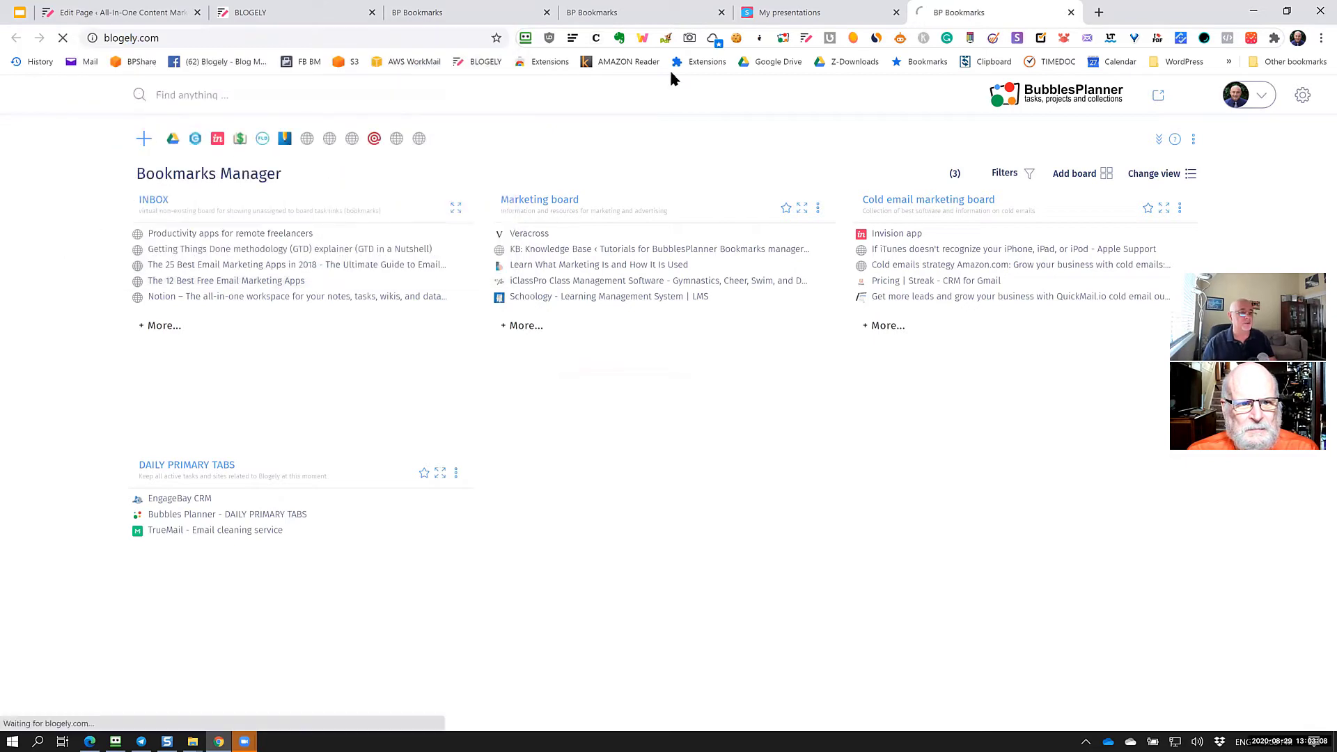
{"action": "left_click", "coordinate": [167, 40]}
{"action": "key", "text": "ctrl+c"}
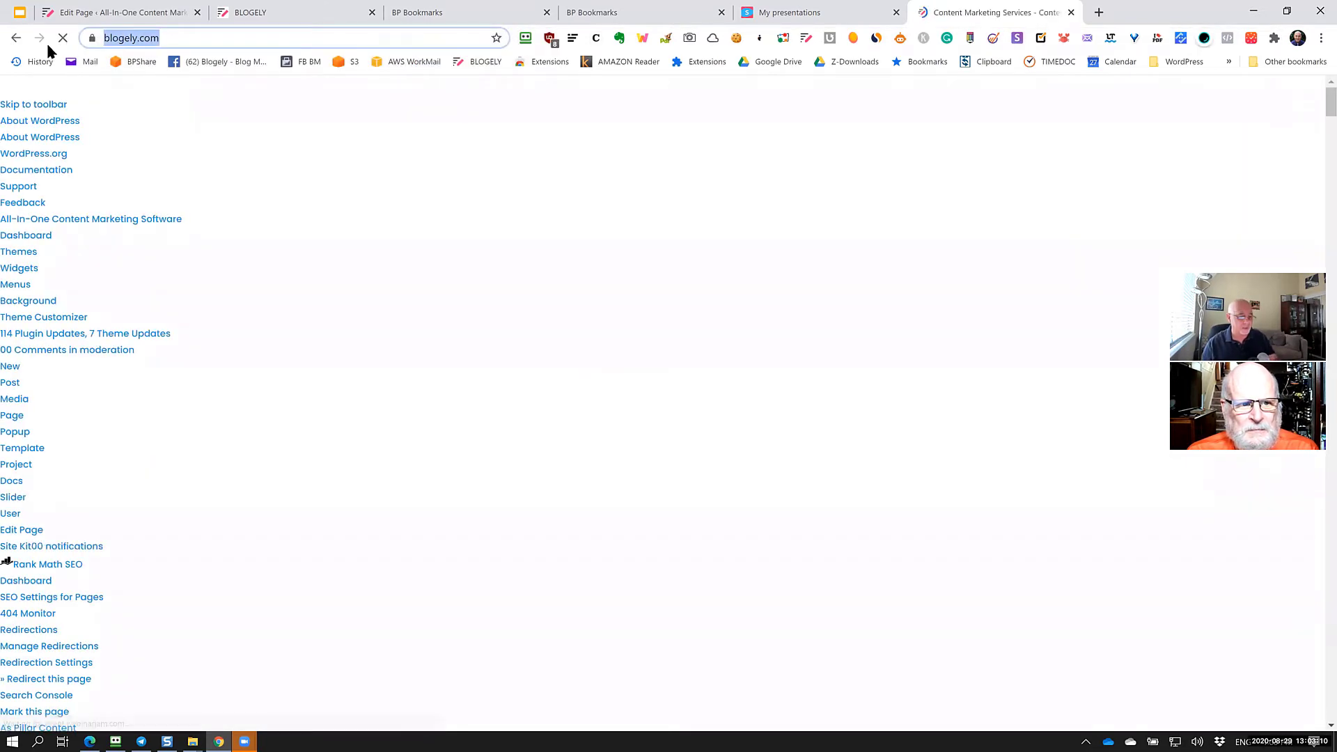
{"action": "key", "text": "ctrl+Page_Up"}
{"action": "key", "text": "ctrl+Page_Up"}
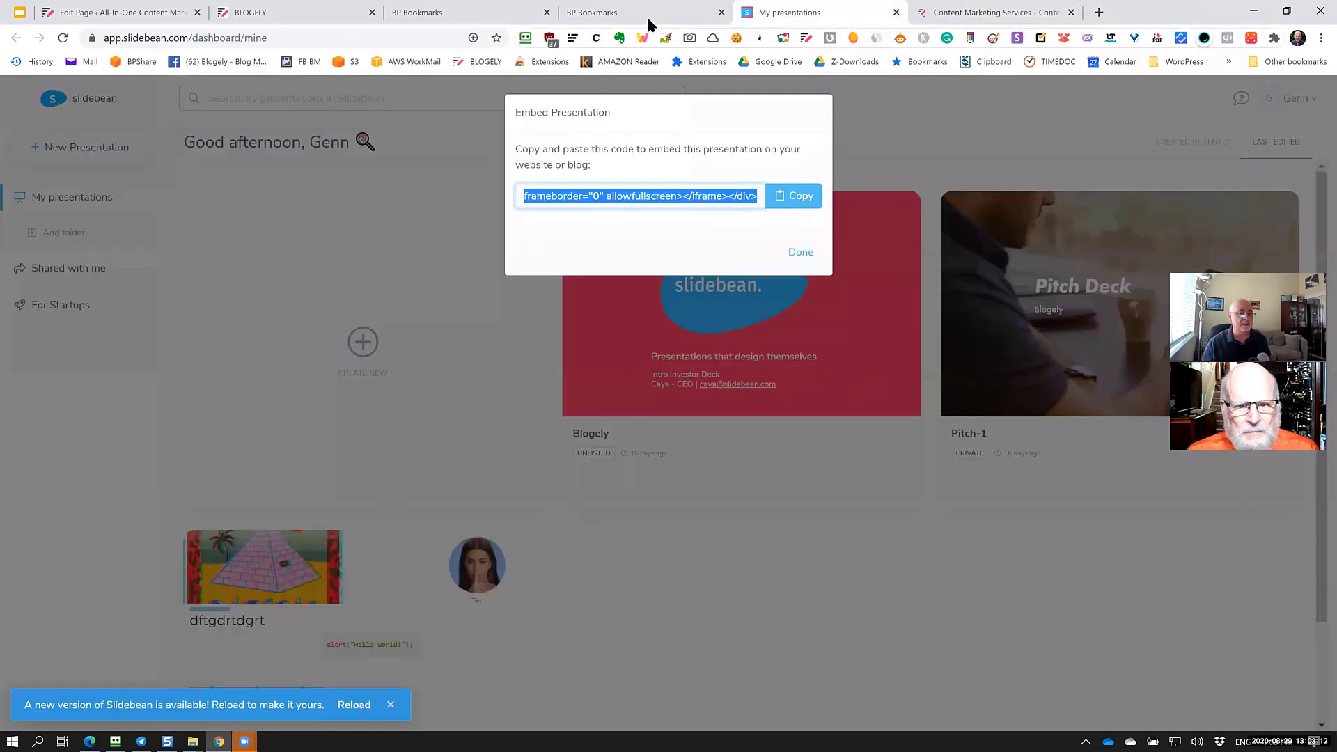
{"action": "left_click", "coordinate": [436, 11]}
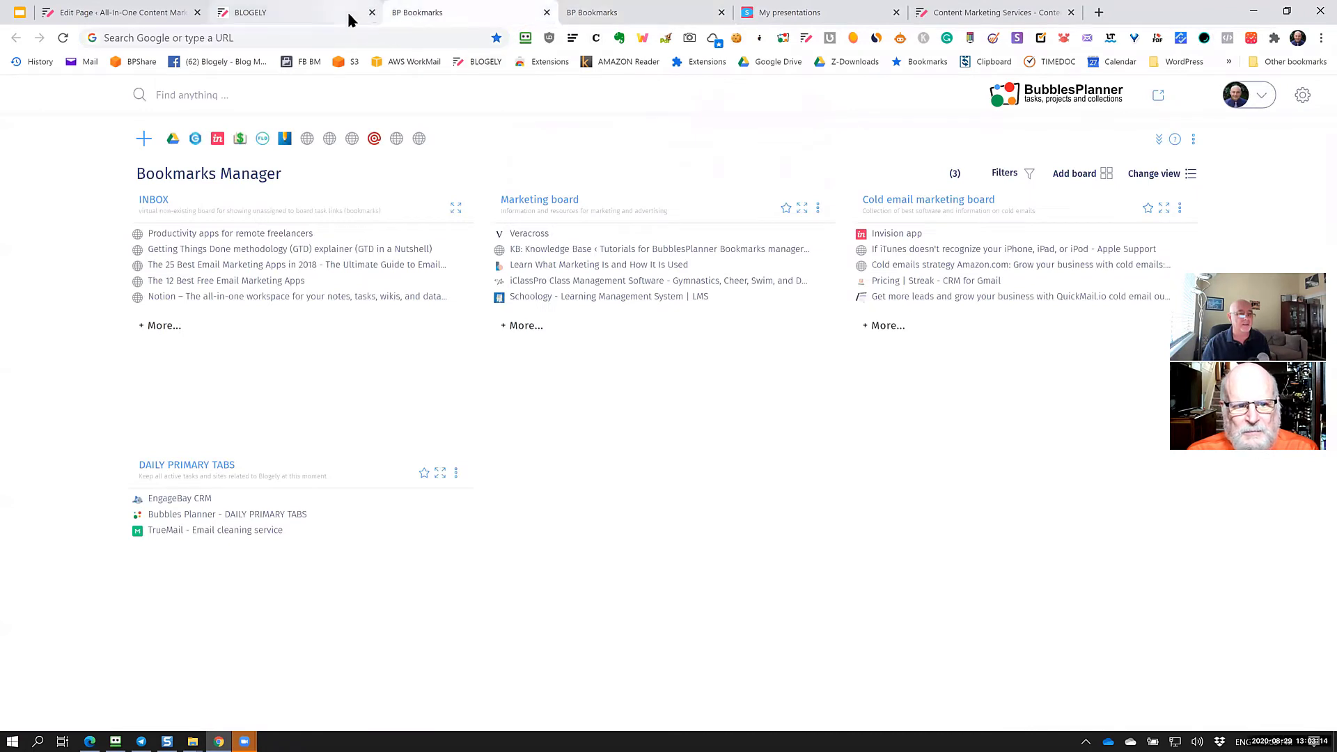
{"action": "left_click", "coordinate": [353, 13]}
{"action": "left_click_drag", "start_coordinate": [557, 404], "coordinate": [533, 407]}
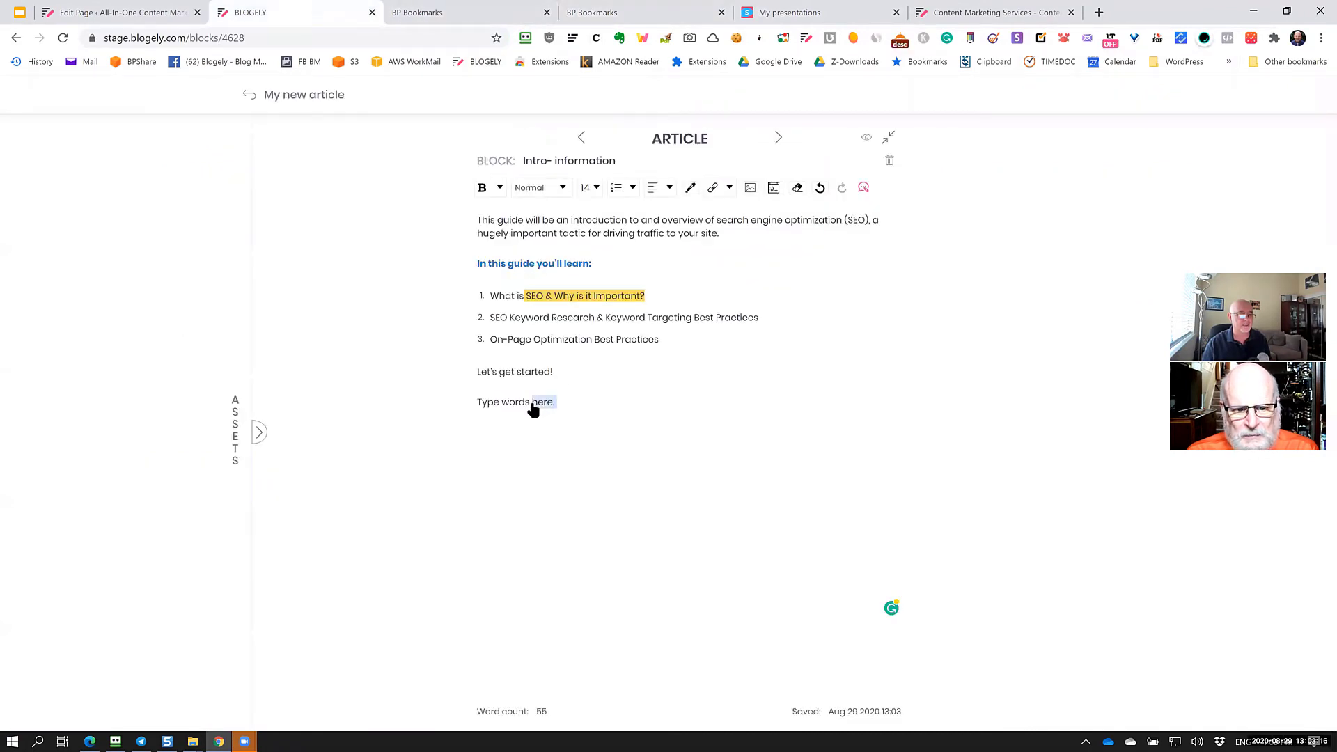
{"action": "left_click", "coordinate": [729, 188]}
{"action": "left_click", "coordinate": [718, 212]}
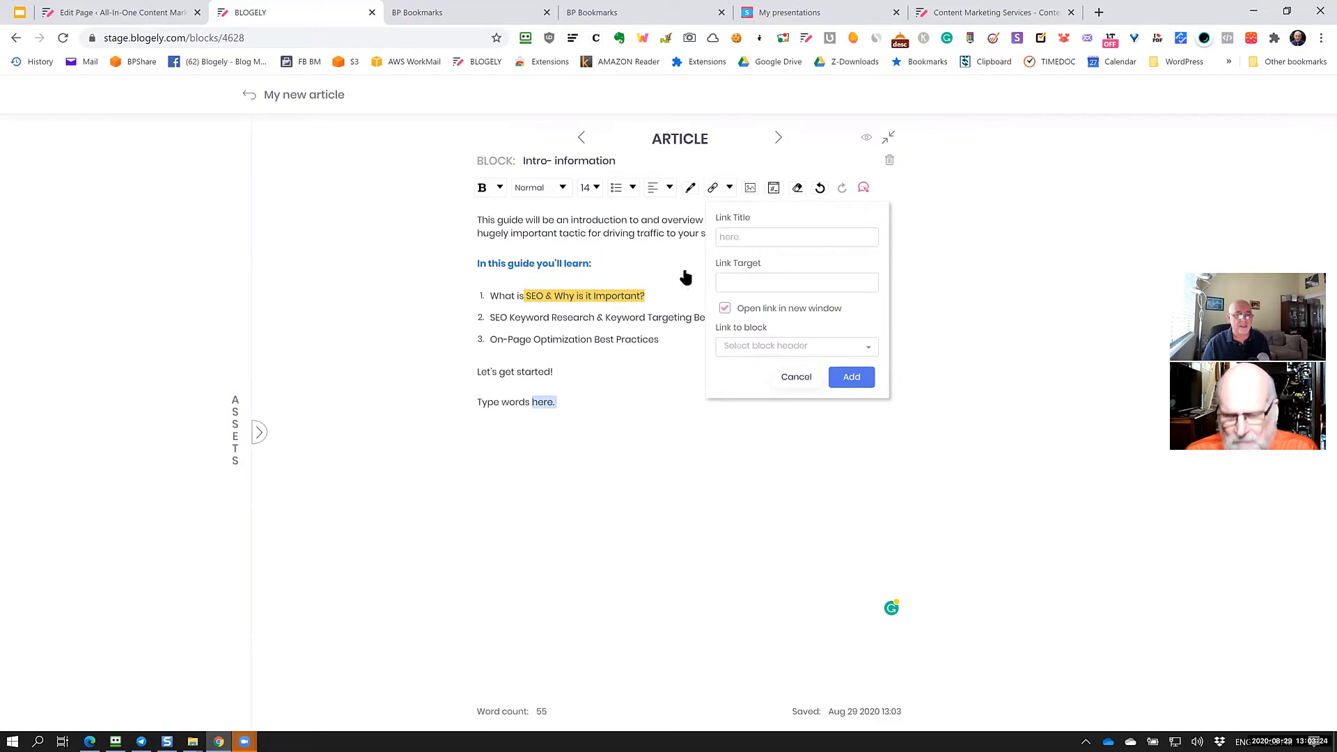
{"action": "left_click", "coordinate": [740, 283]}
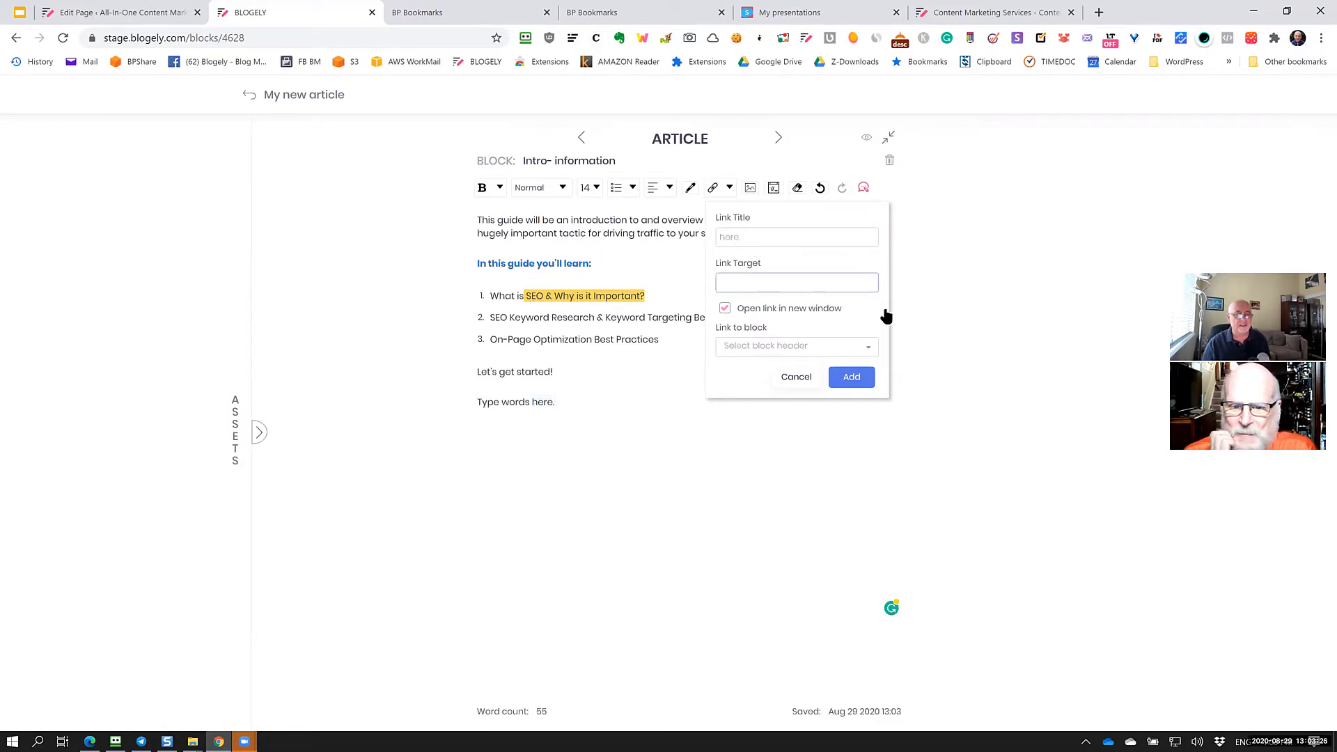
{"action": "key", "text": "ctrl+v"}
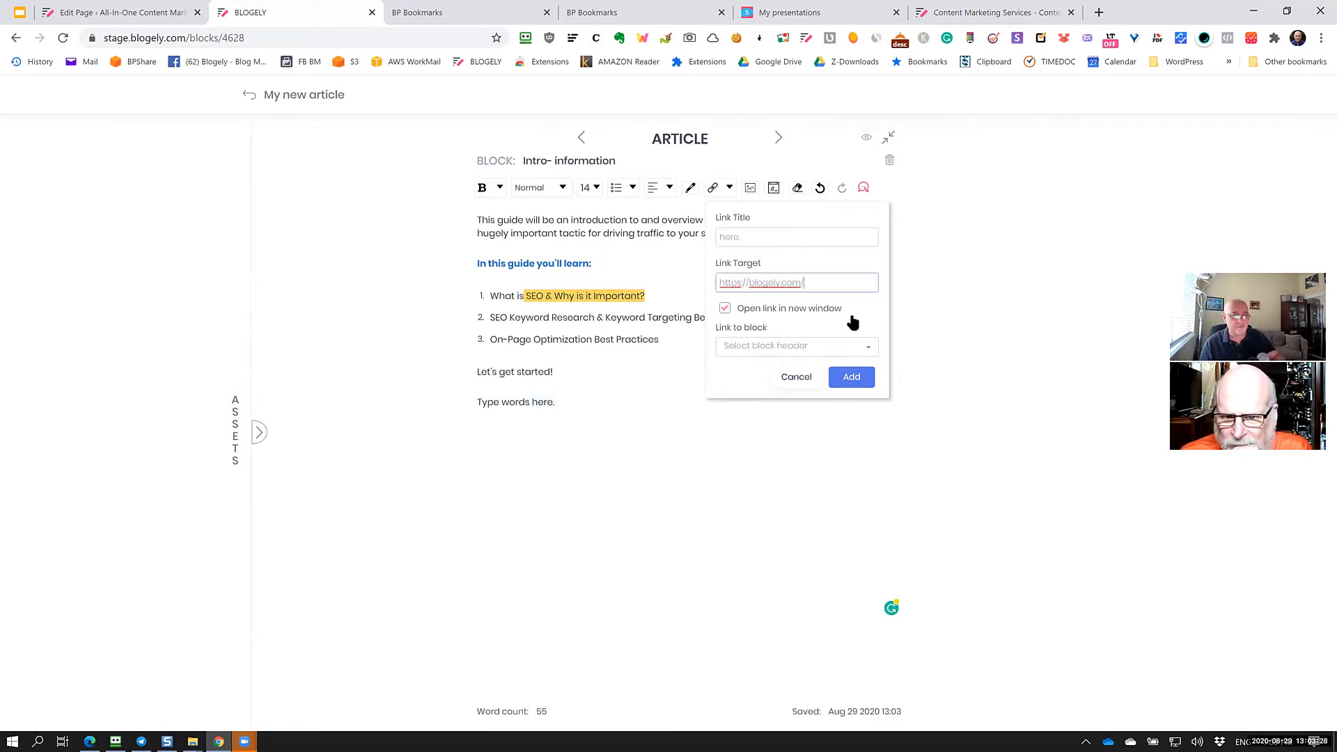
{"action": "left_click", "coordinate": [725, 309]}
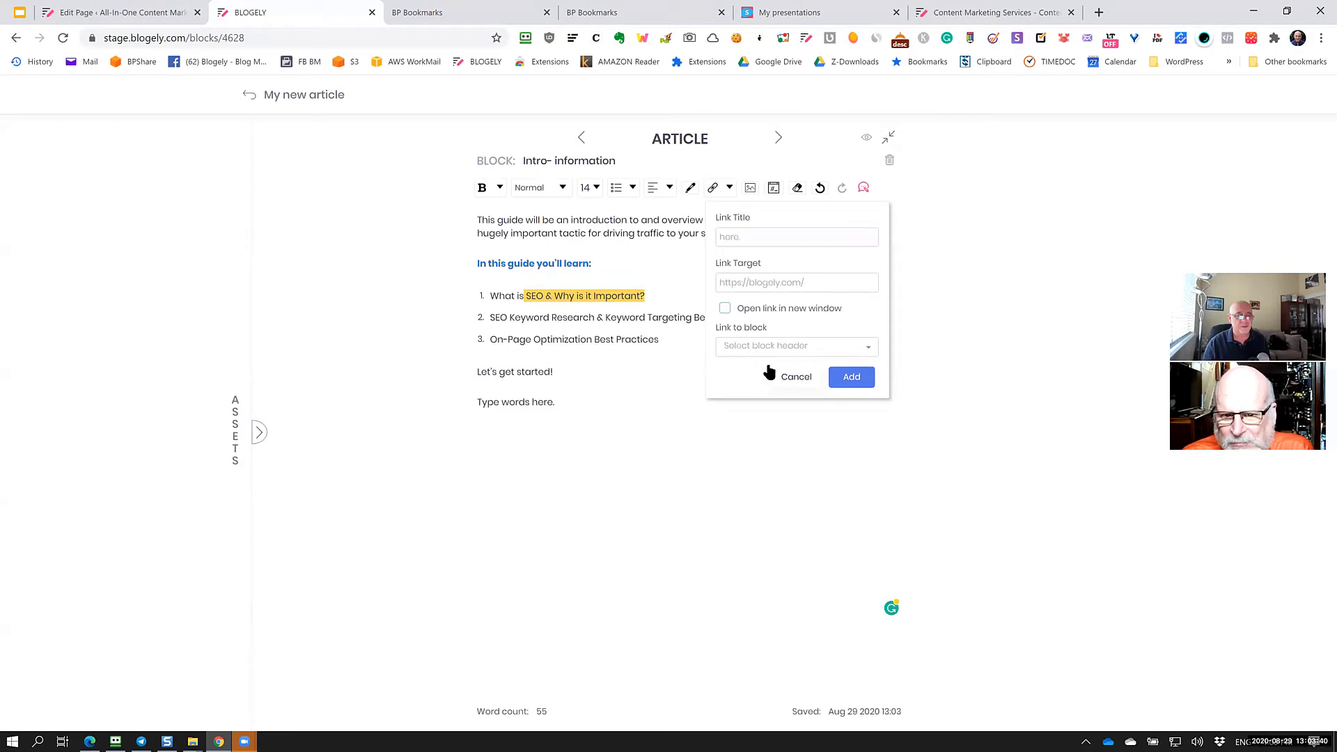
{"action": "left_click", "coordinate": [812, 349]}
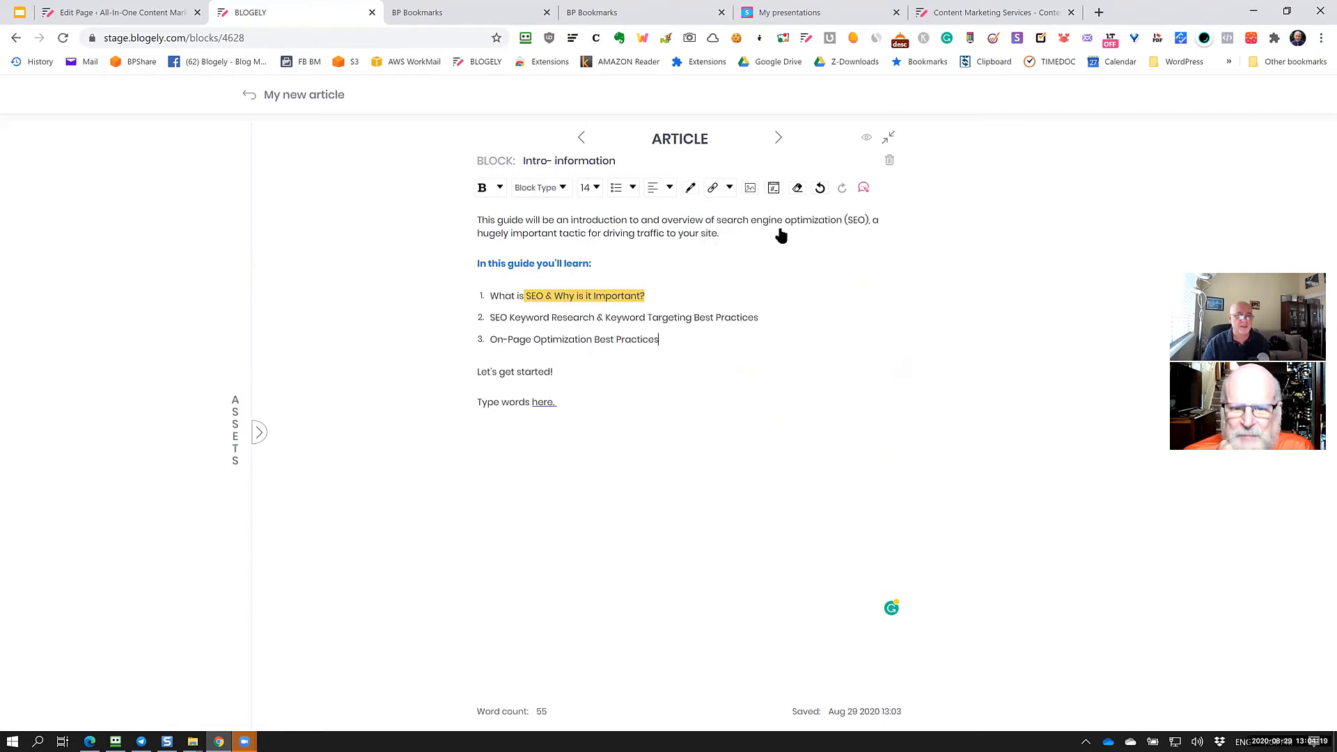
Examine the Embed IFrame dialog's code area and its height and width settings, then cancel it.
{"action": "left_click", "coordinate": [775, 190]}
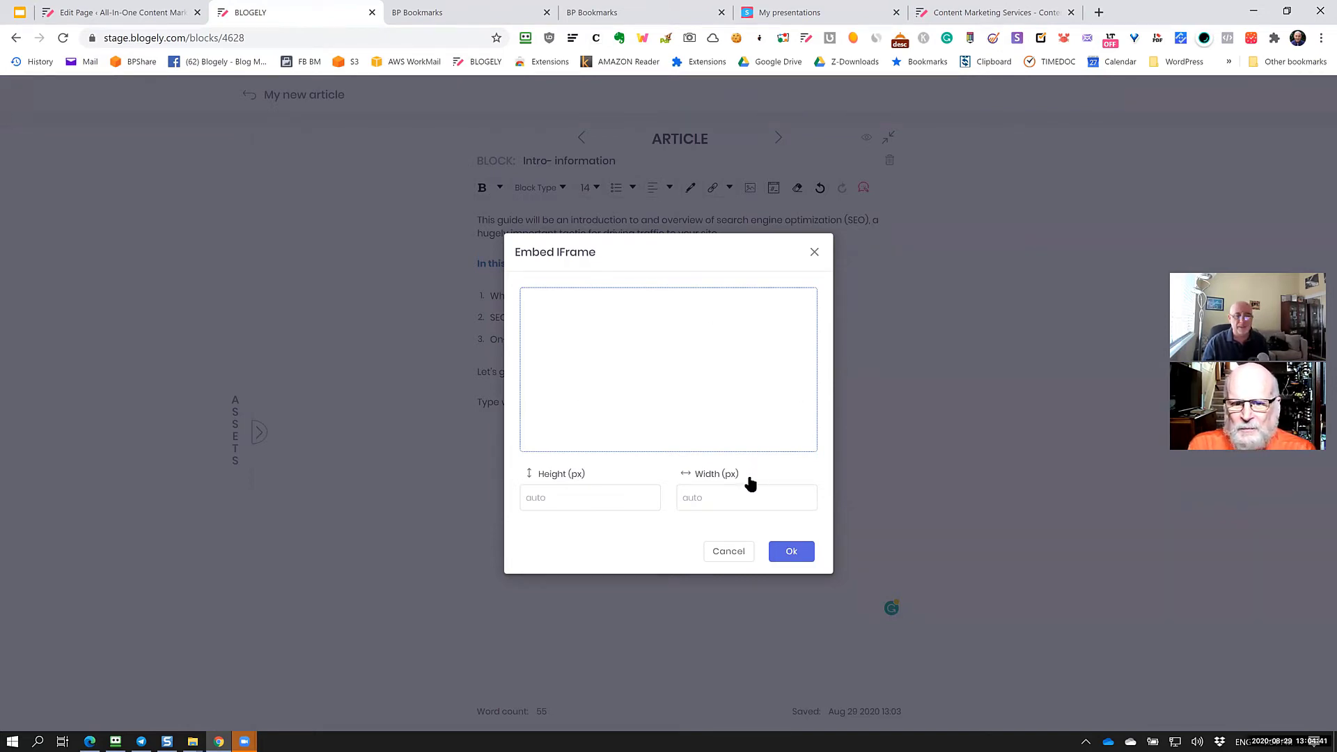
{"action": "left_click", "coordinate": [620, 326]}
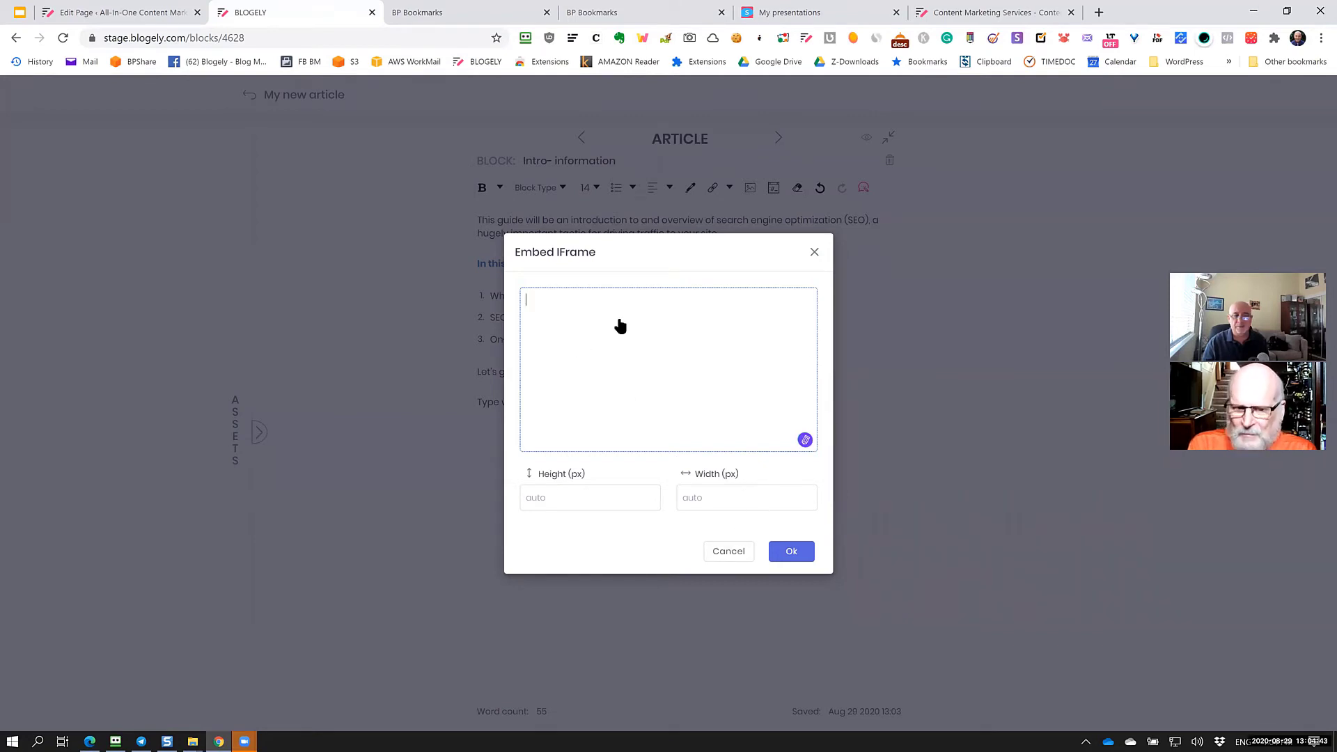
{"action": "left_click", "coordinate": [726, 554]}
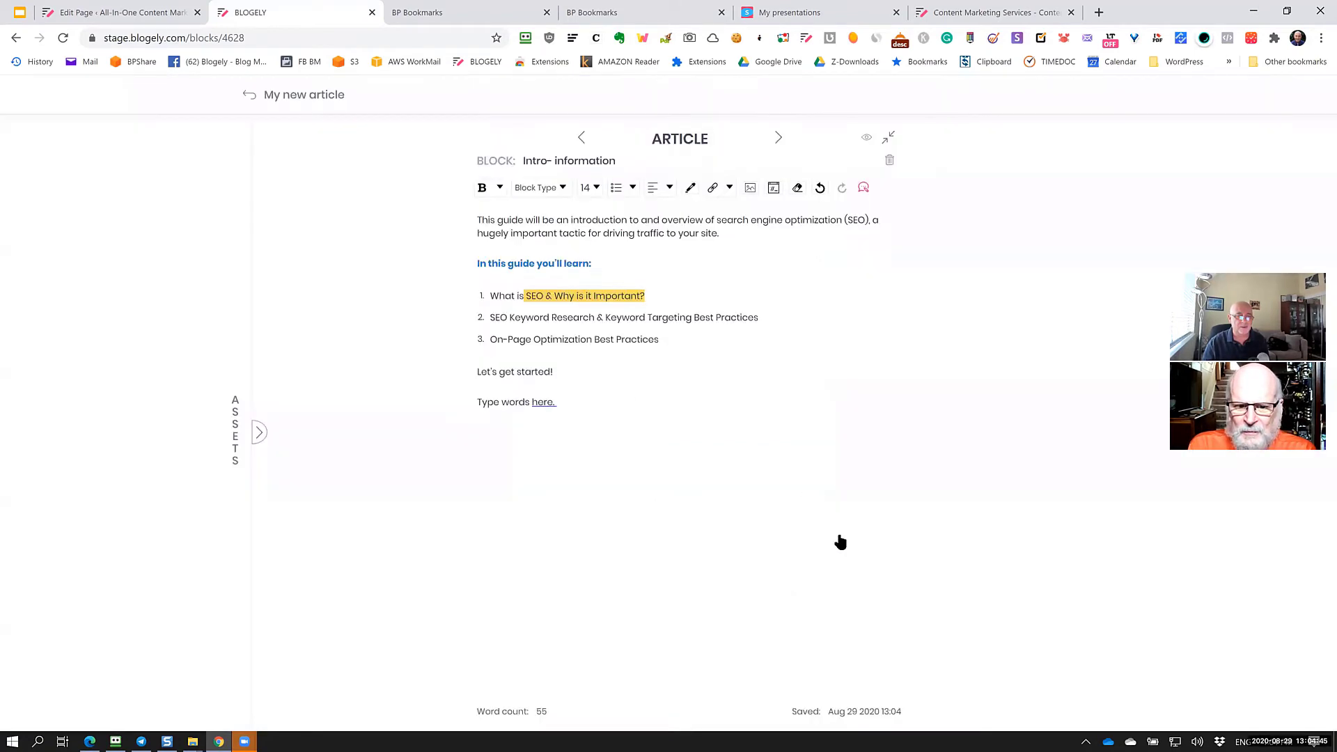
{"action": "left_click", "coordinate": [666, 434]}
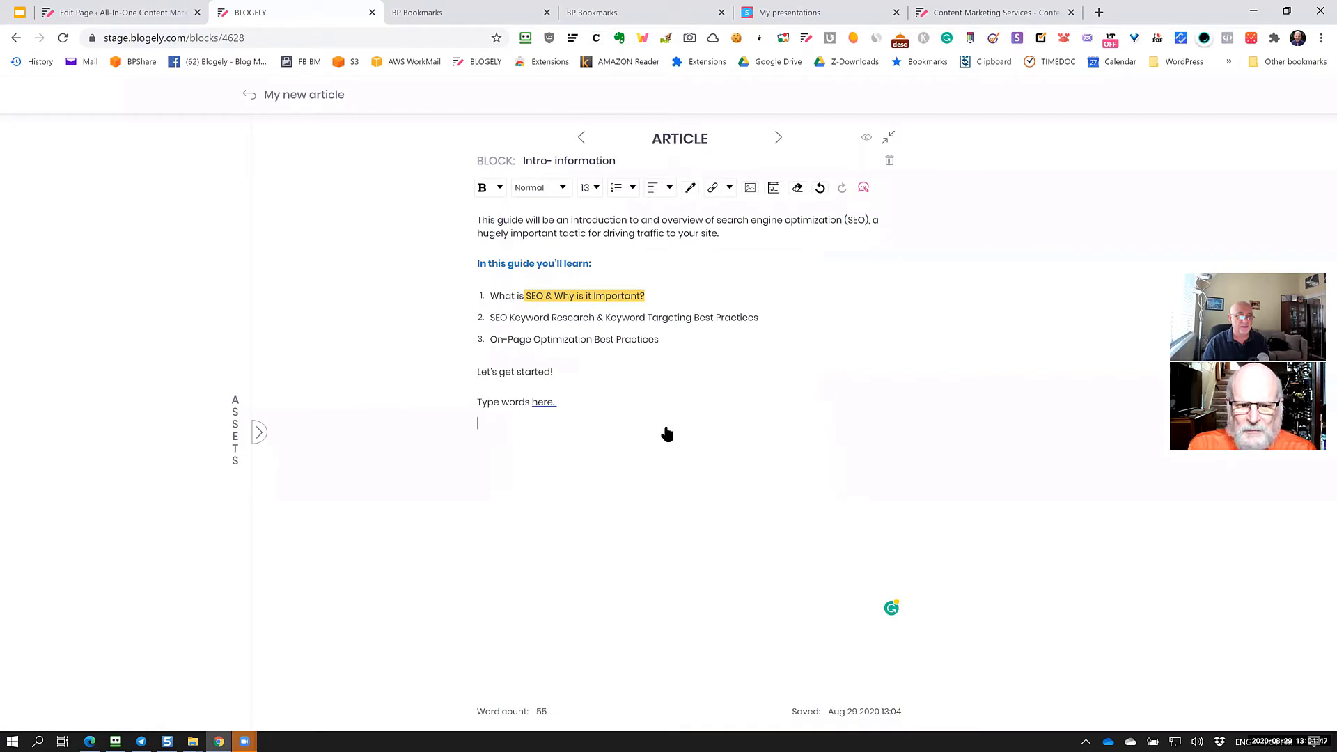
{"action": "left_click", "coordinate": [691, 380]}
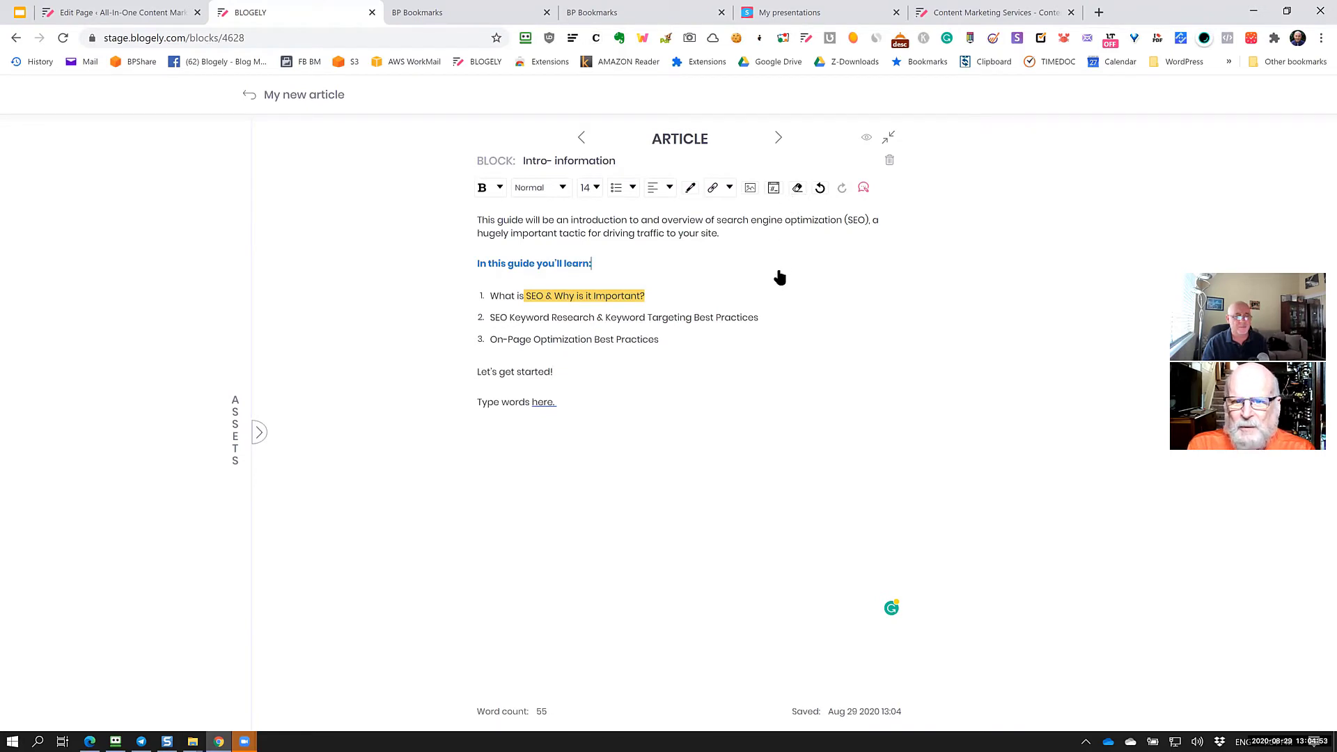
{"action": "left_click_drag", "start_coordinate": [510, 298], "coordinate": [462, 298]}
{"action": "left_click", "coordinate": [645, 364]}
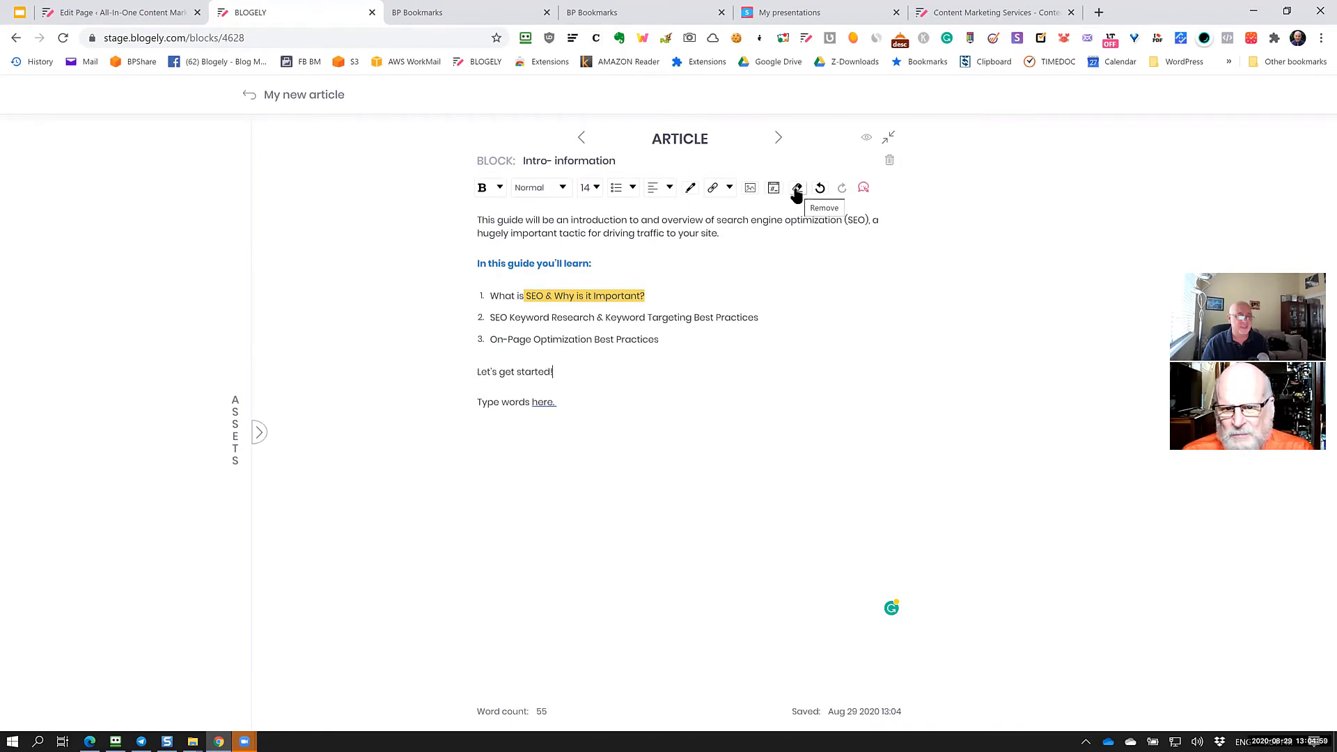
Remove all formatting from the line "In this guide you'll learn:".
{"action": "left_click_drag", "start_coordinate": [593, 264], "coordinate": [486, 262]}
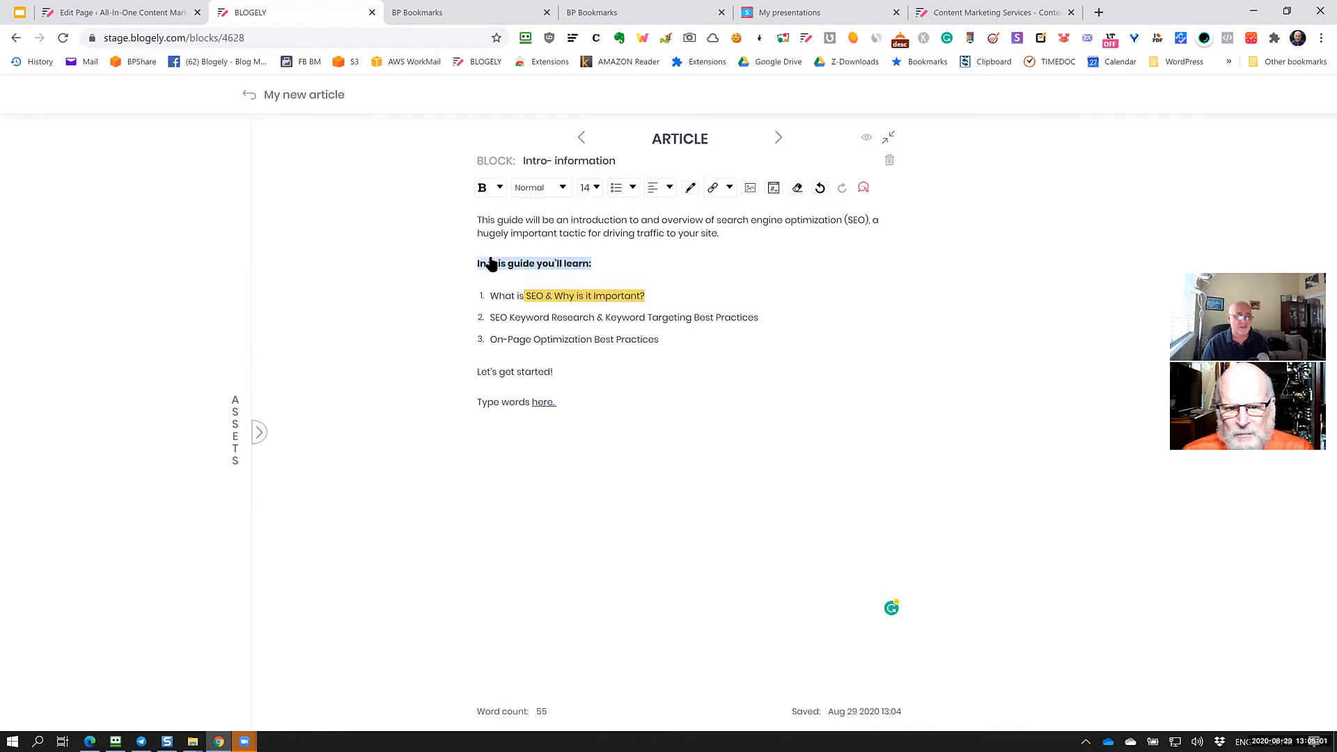
{"action": "left_click", "coordinate": [798, 190]}
{"action": "left_click", "coordinate": [731, 348]}
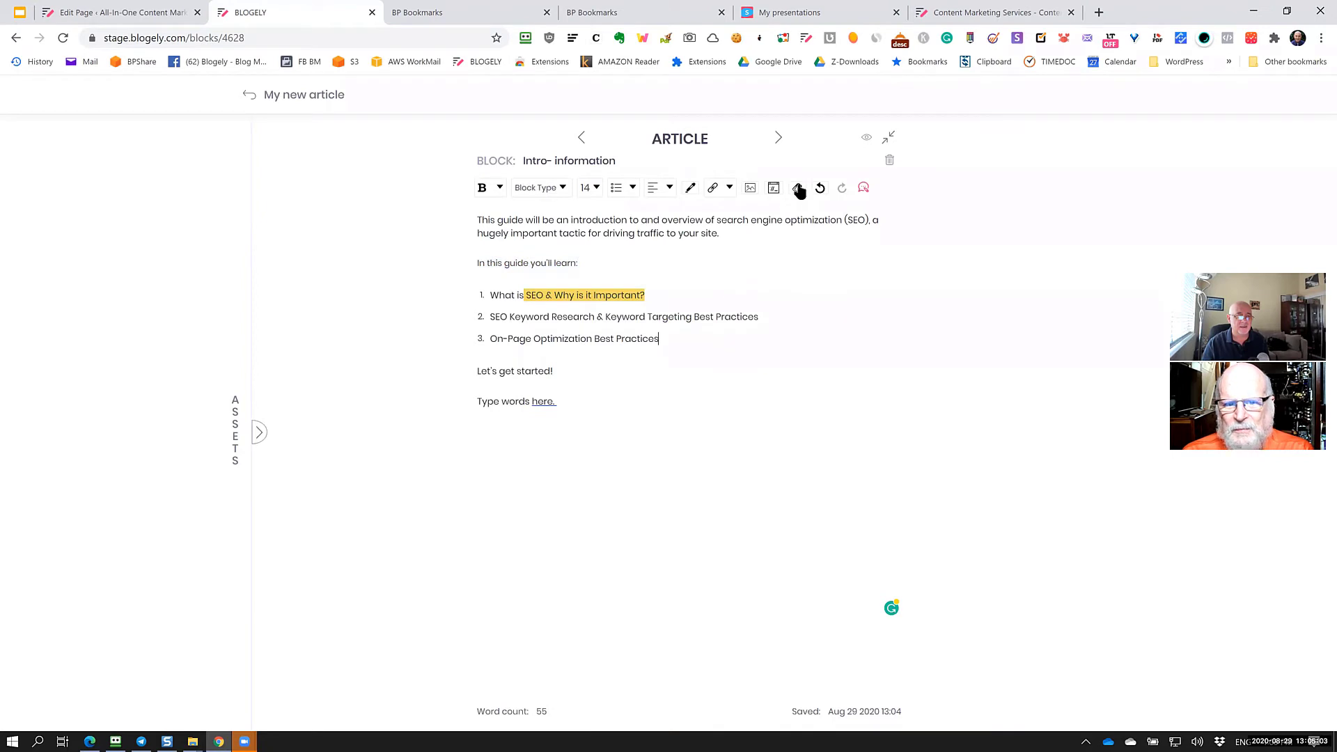
{"action": "left_click_drag", "start_coordinate": [602, 265], "coordinate": [438, 280]}
{"action": "left_click", "coordinate": [551, 371]}
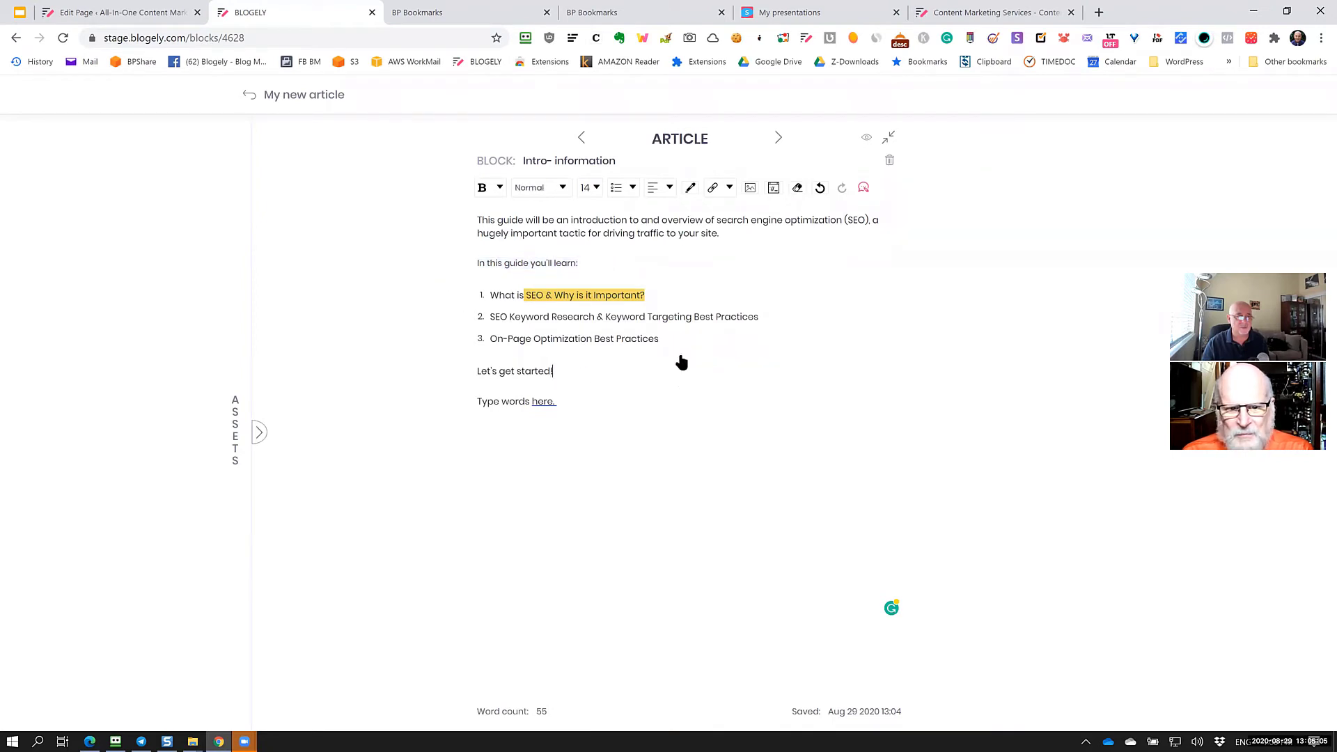
Undo the formatting removal on the line "In this guide you'll learn:".
{"action": "left_click", "coordinate": [821, 195]}
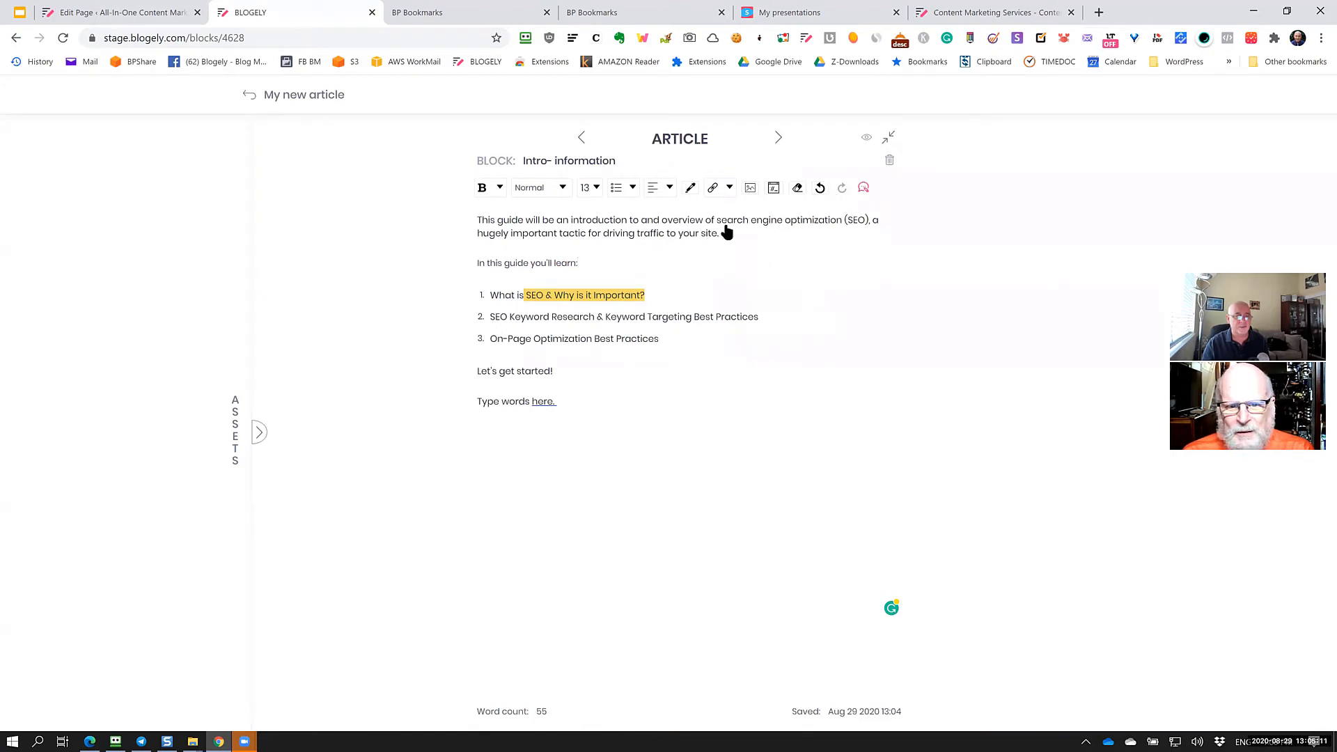
{"action": "left_click", "coordinate": [717, 293]}
{"action": "left_click", "coordinate": [820, 195]}
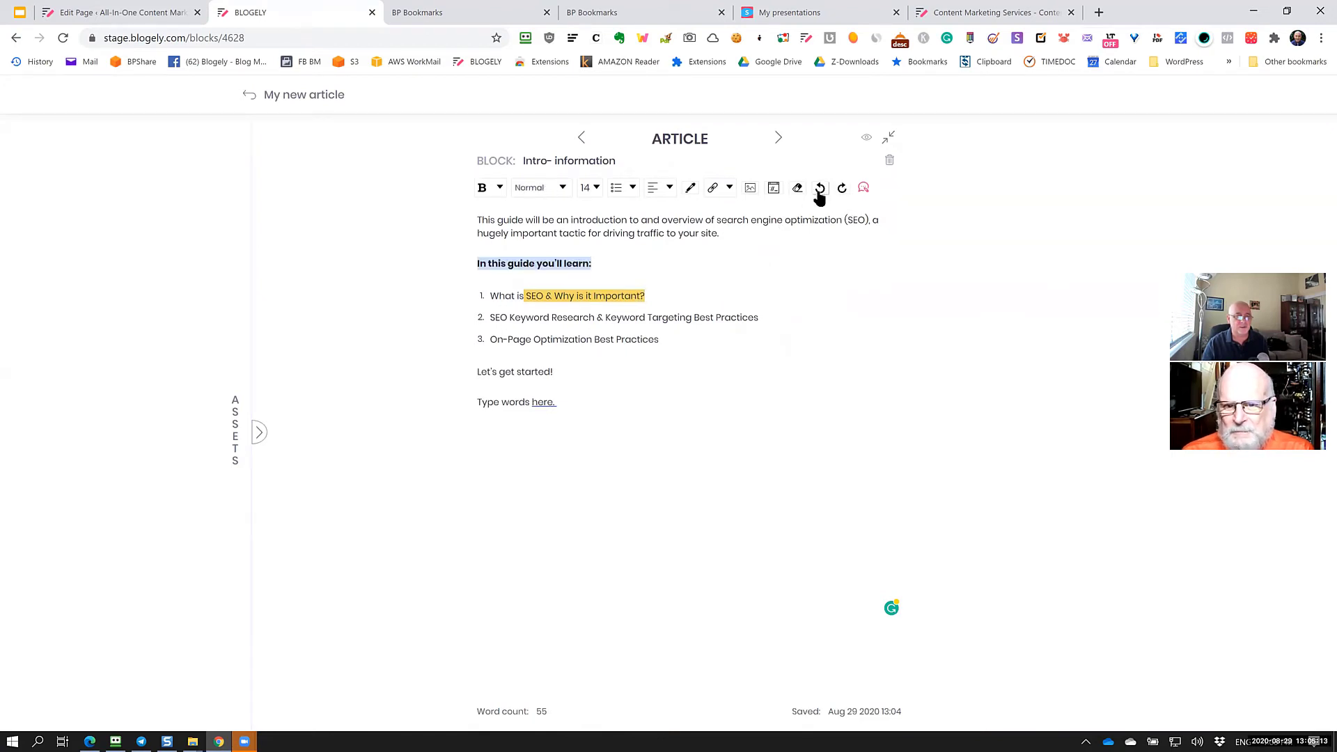
{"action": "left_click", "coordinate": [801, 317]}
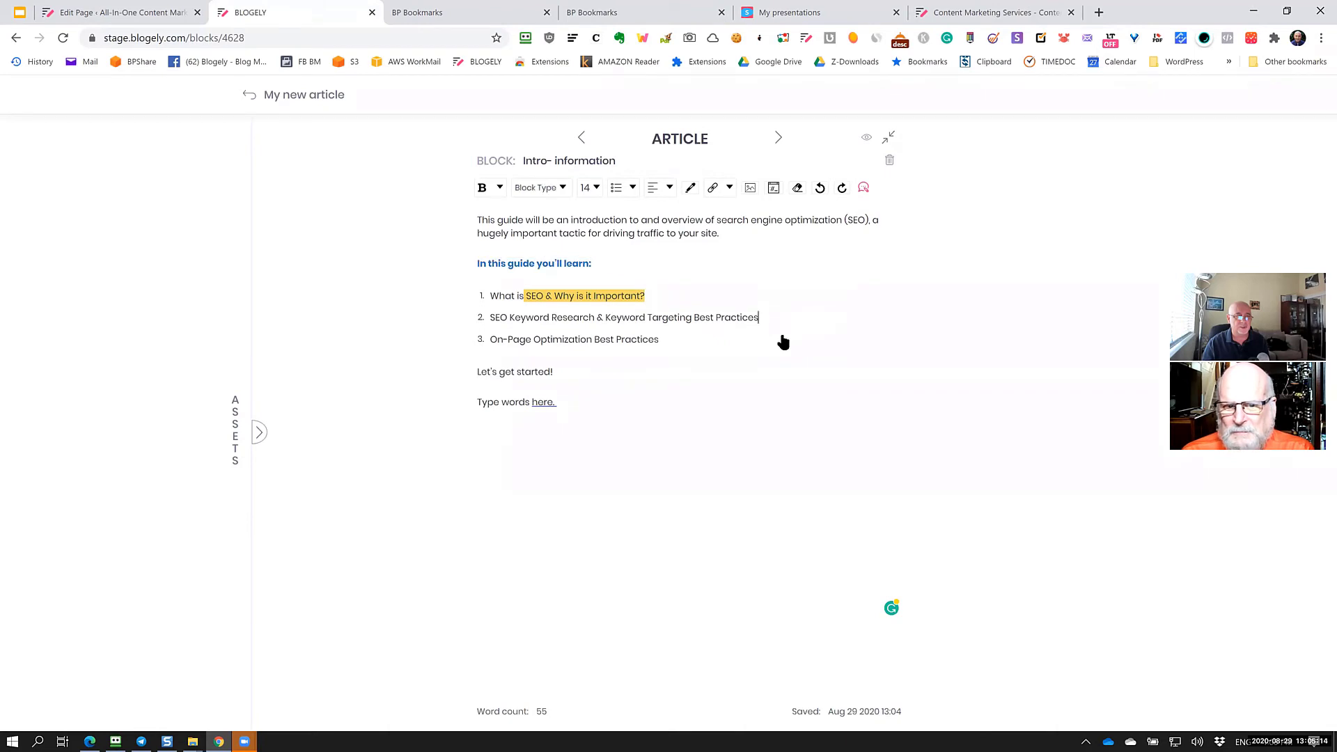
Add a comment titled "Take care of format" with the text "zcvxfbsdf" to the Intro- information block.
{"action": "left_click", "coordinate": [864, 190]}
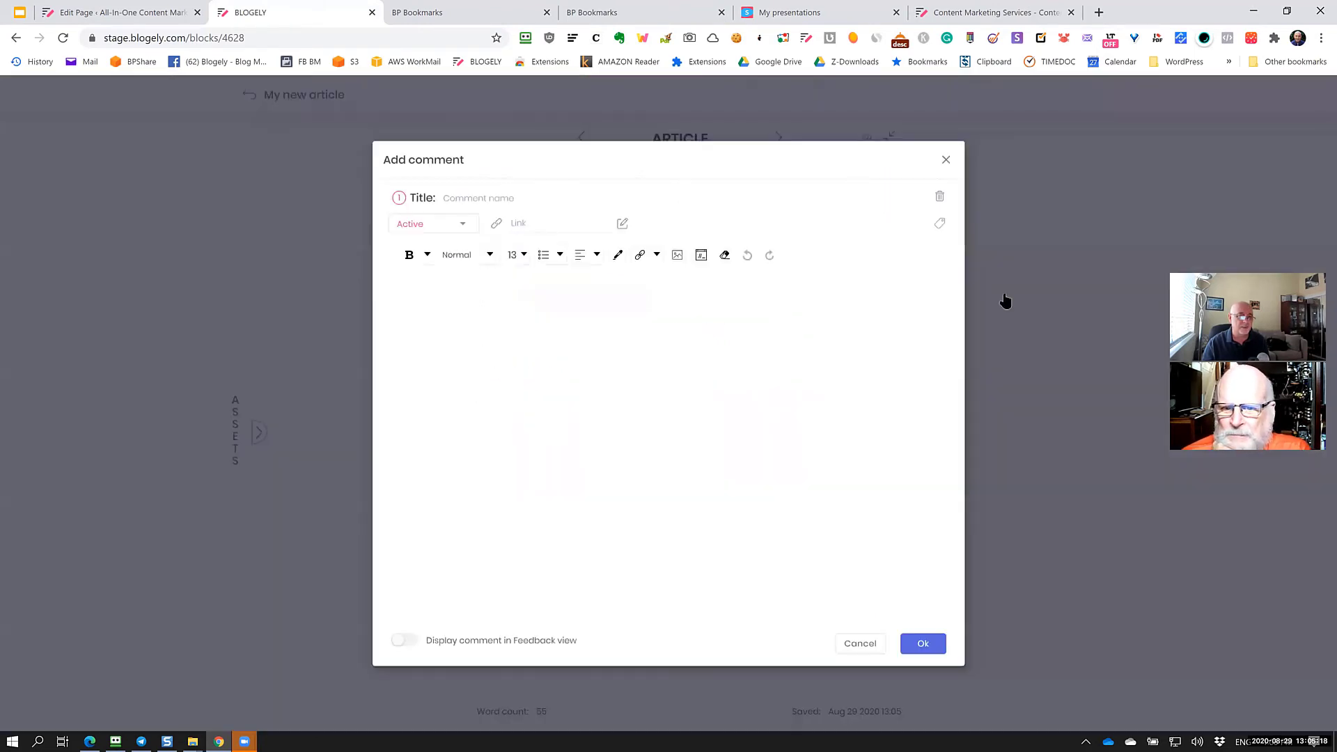
{"action": "left_click", "coordinate": [494, 198]}
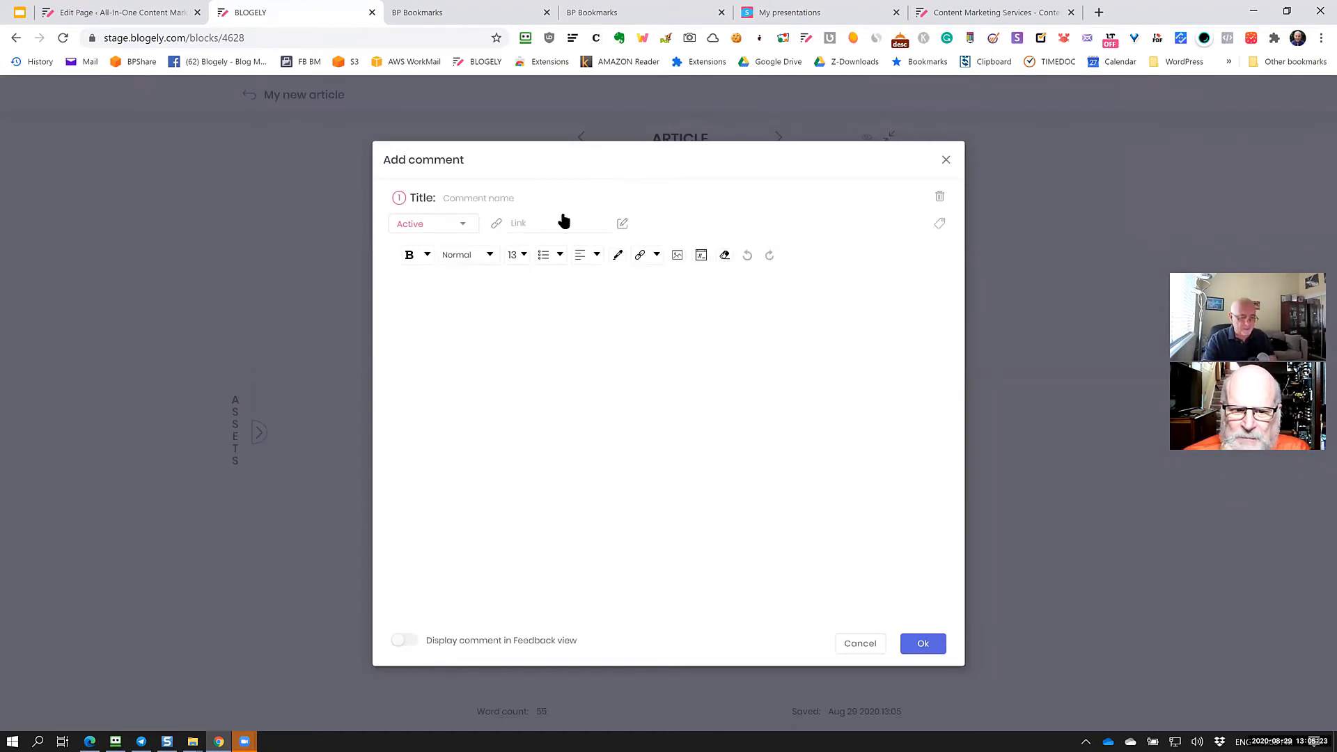
{"action": "type", "text": "Take care of format"}
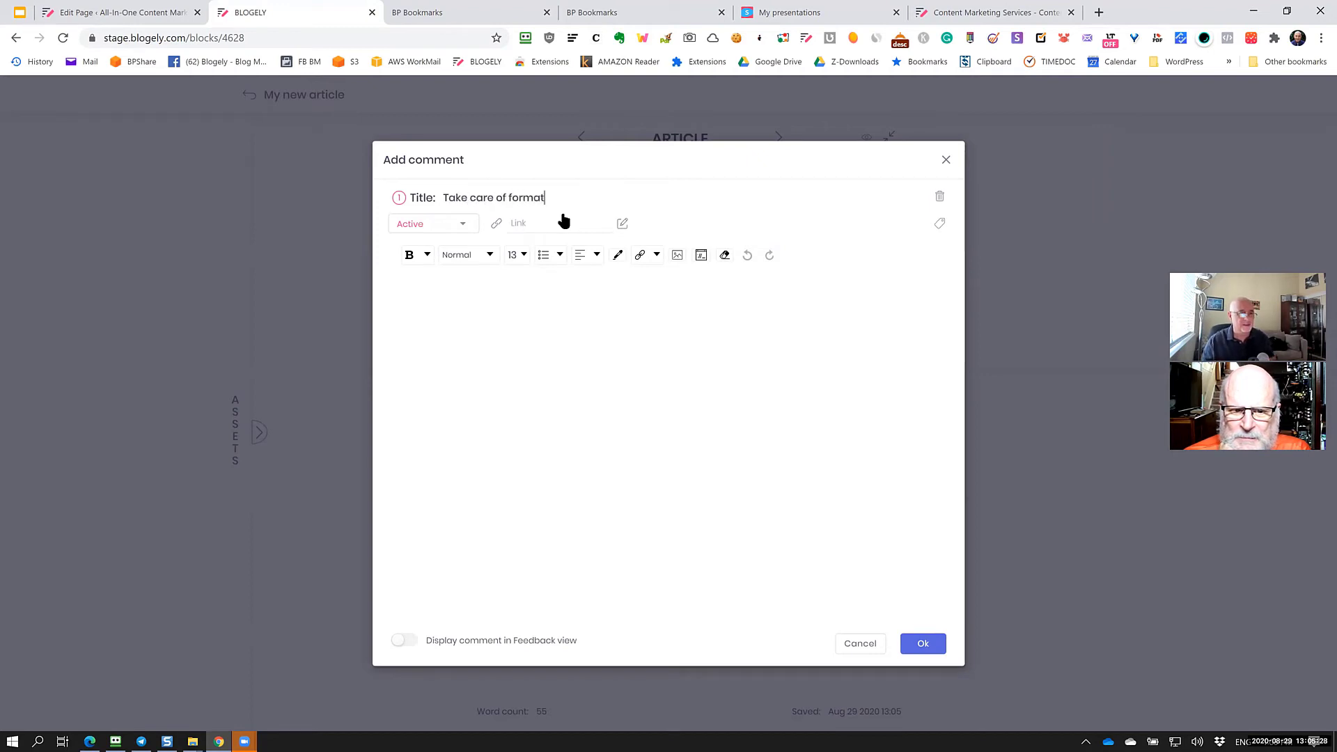
{"action": "left_click", "coordinate": [599, 331]}
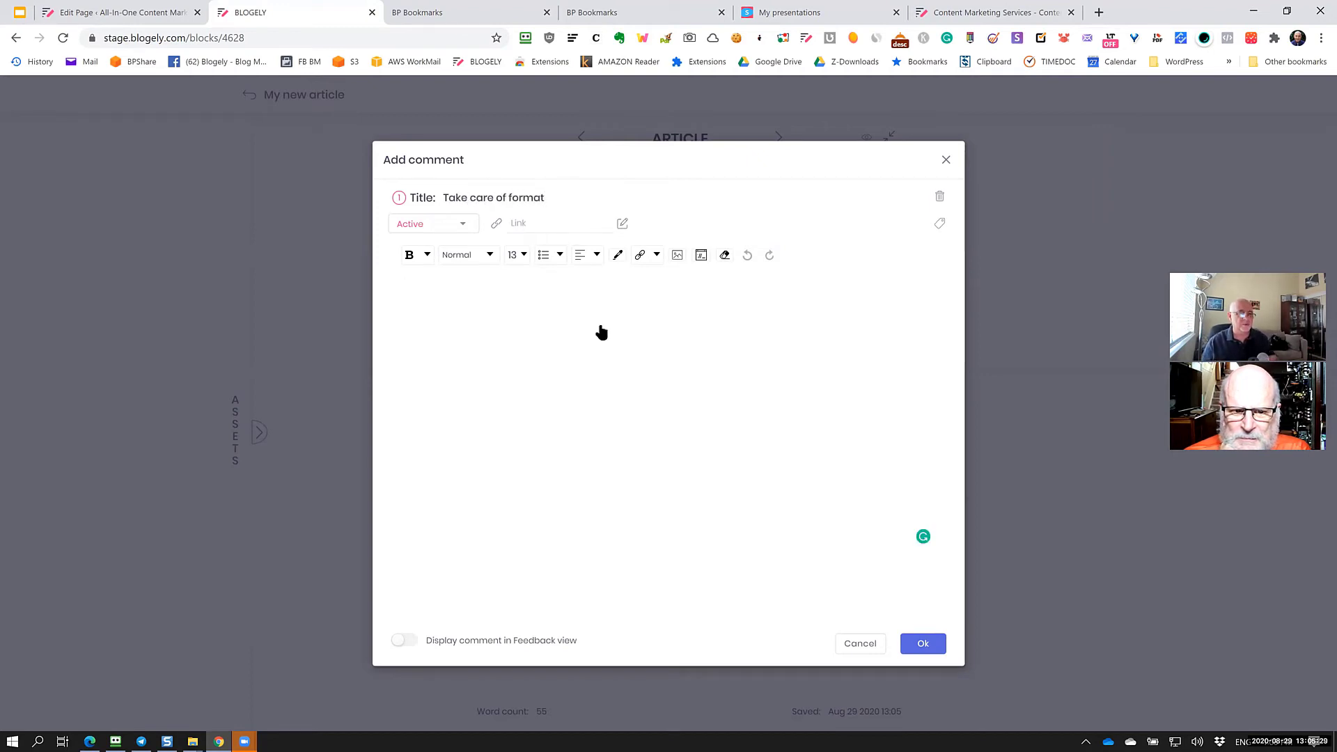
{"action": "type", "text": "zcvxfbsdf"}
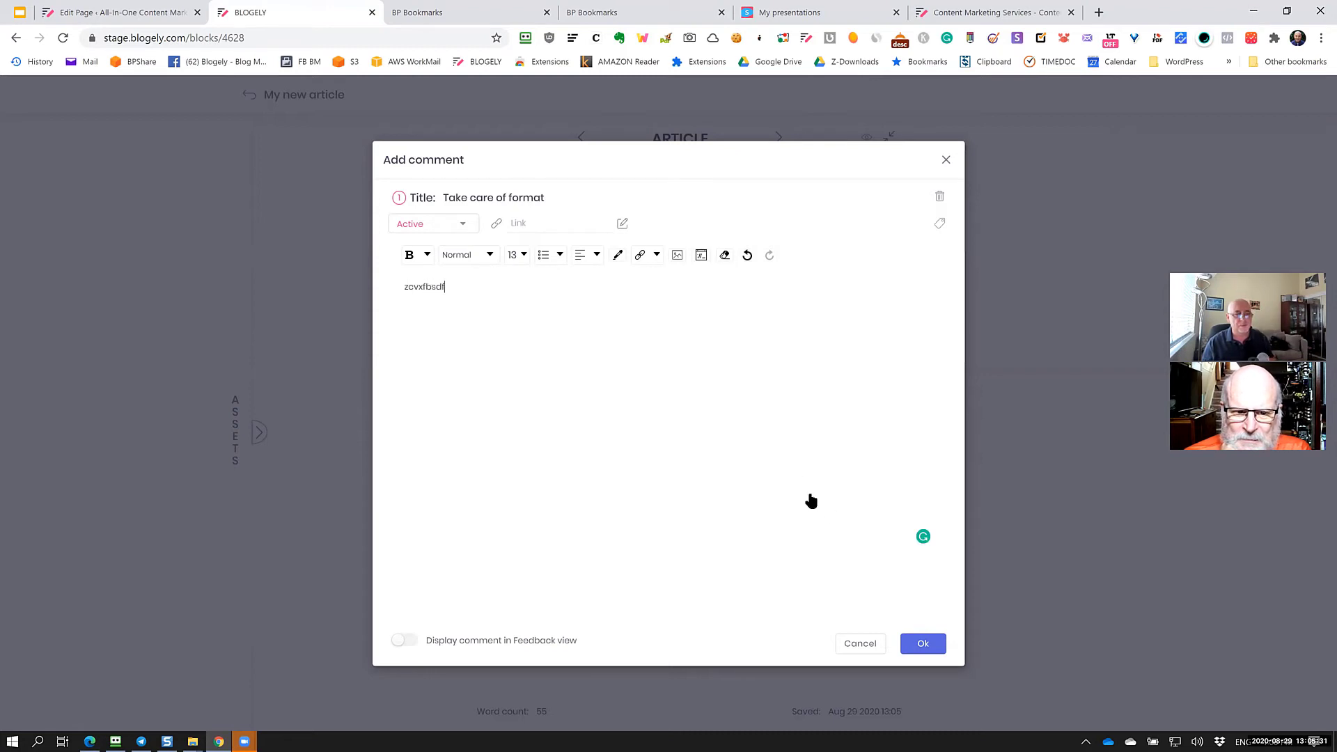
{"action": "left_click", "coordinate": [924, 644]}
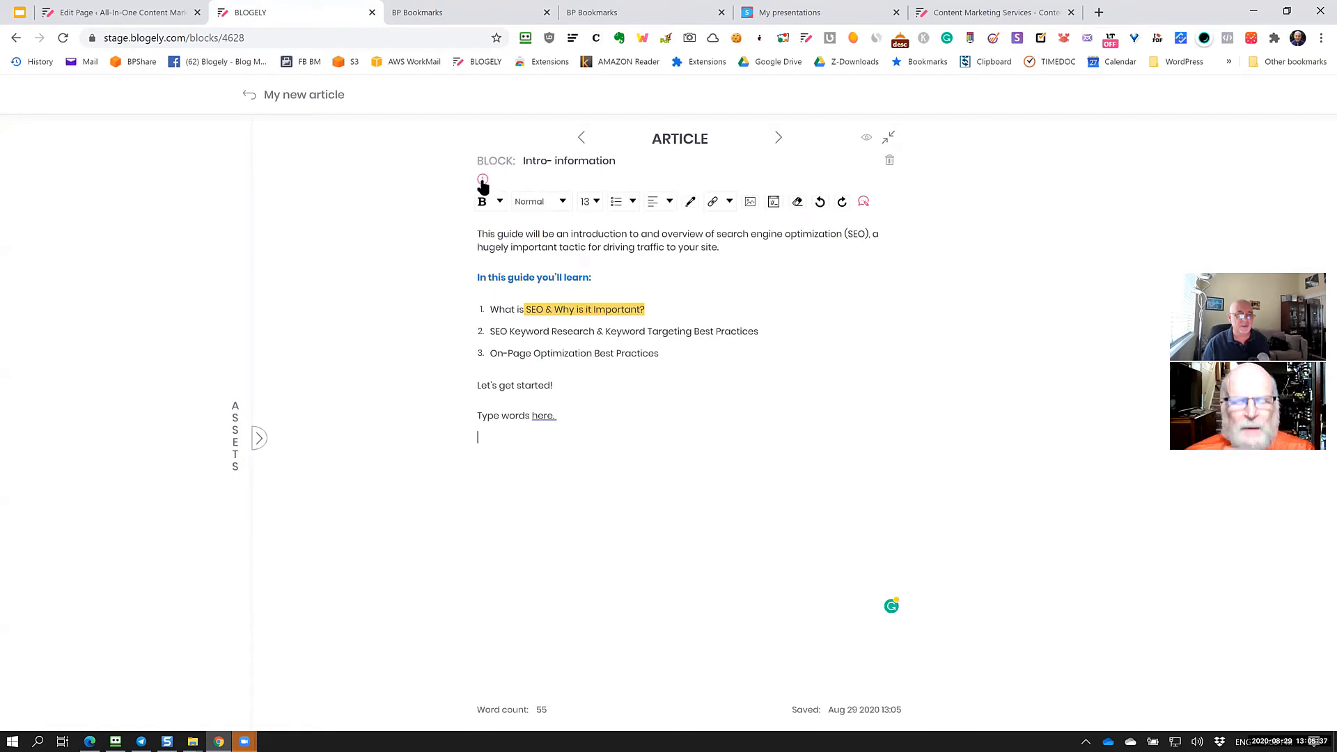
View the block's first comment and close it without changes, returning to the block's text.
{"action": "left_click", "coordinate": [482, 179]}
{"action": "left_click", "coordinate": [861, 645]}
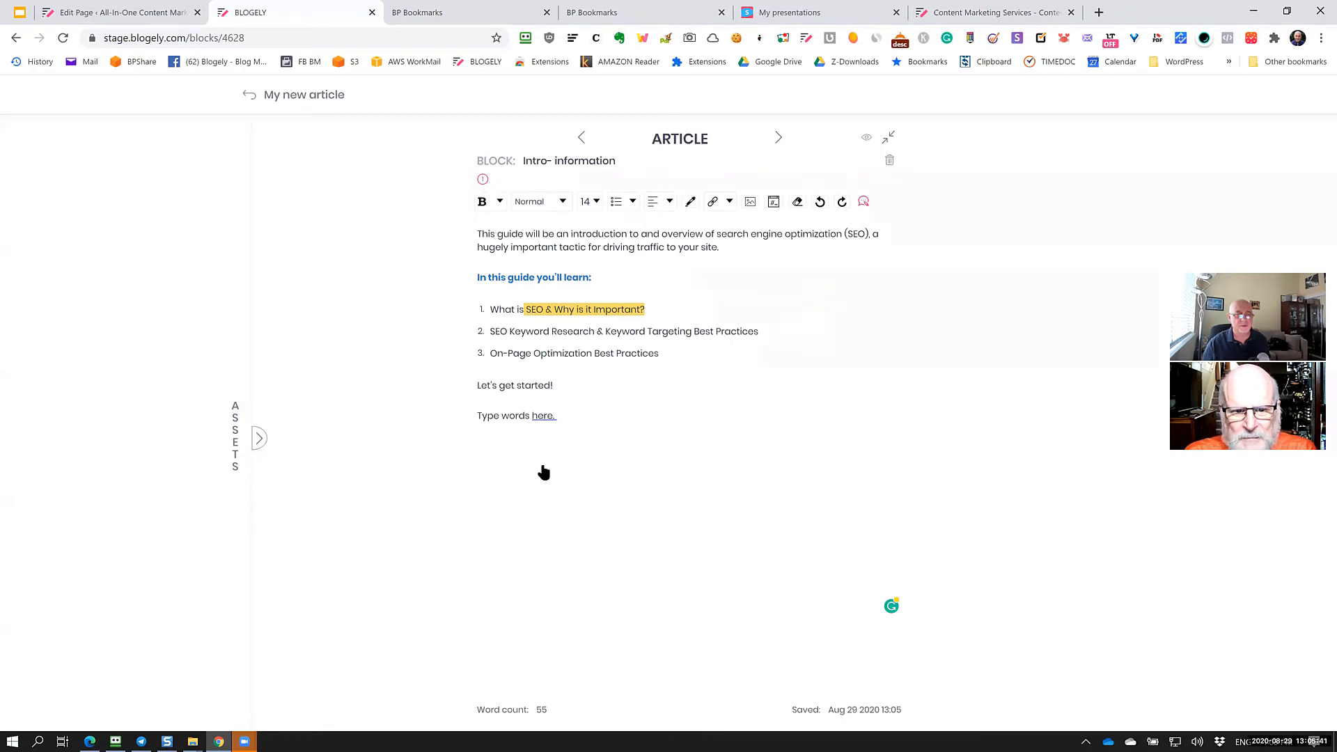
{"action": "left_click", "coordinate": [624, 489]}
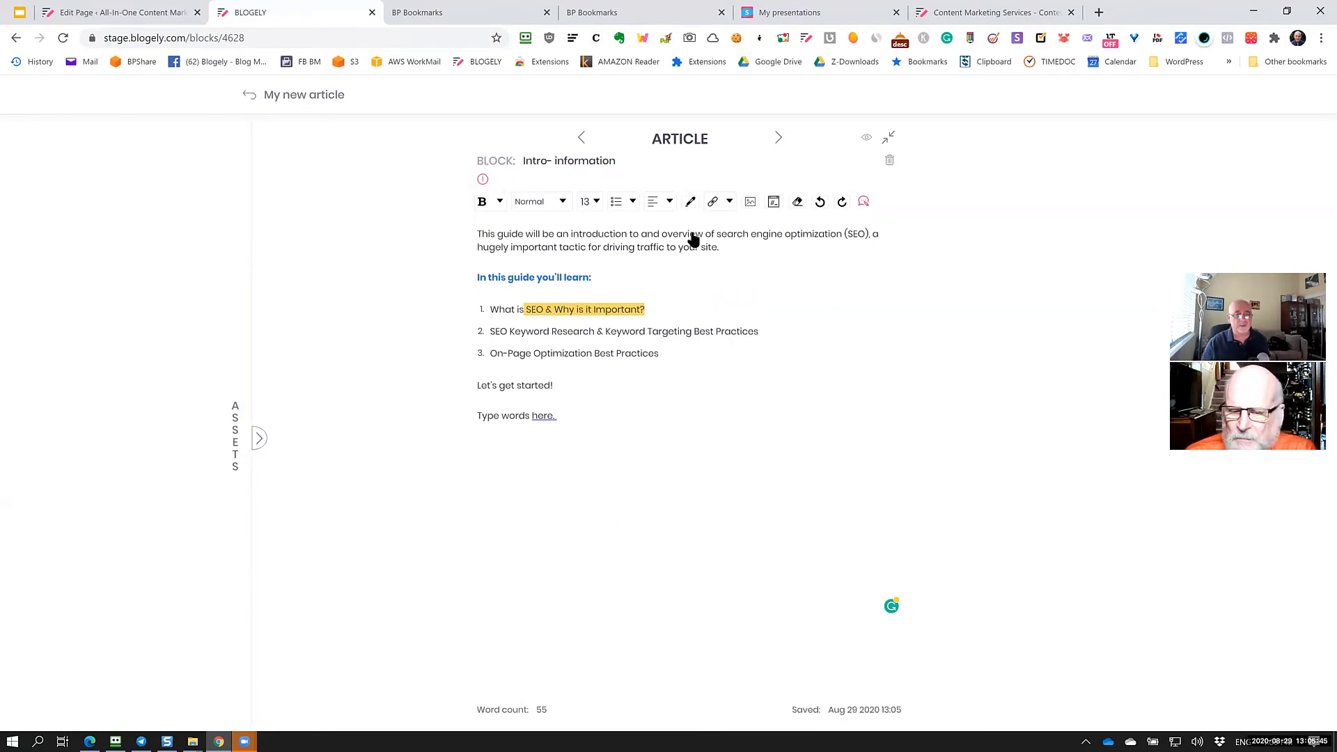
{"action": "left_click", "coordinate": [676, 415]}
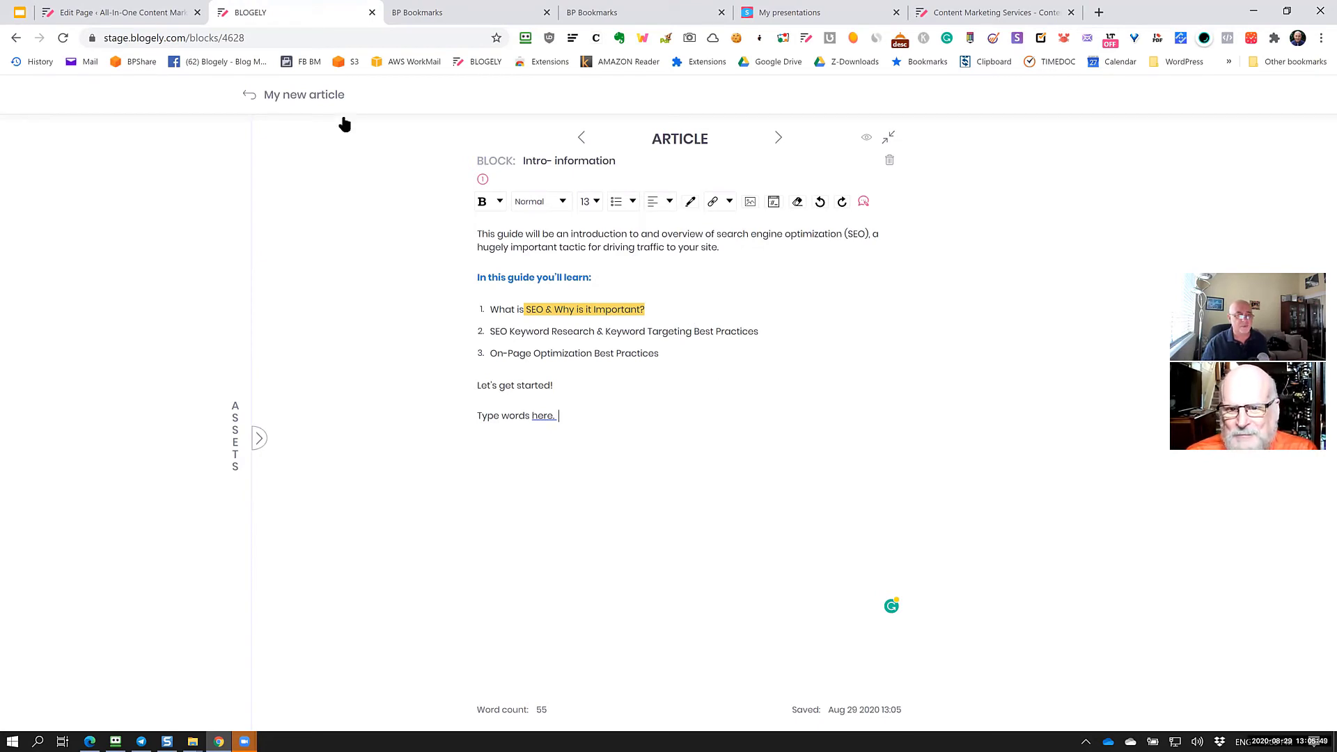
Go back to the article overview, reopen the Intro- information block and view its comment without changing it.
{"action": "left_click", "coordinate": [251, 96]}
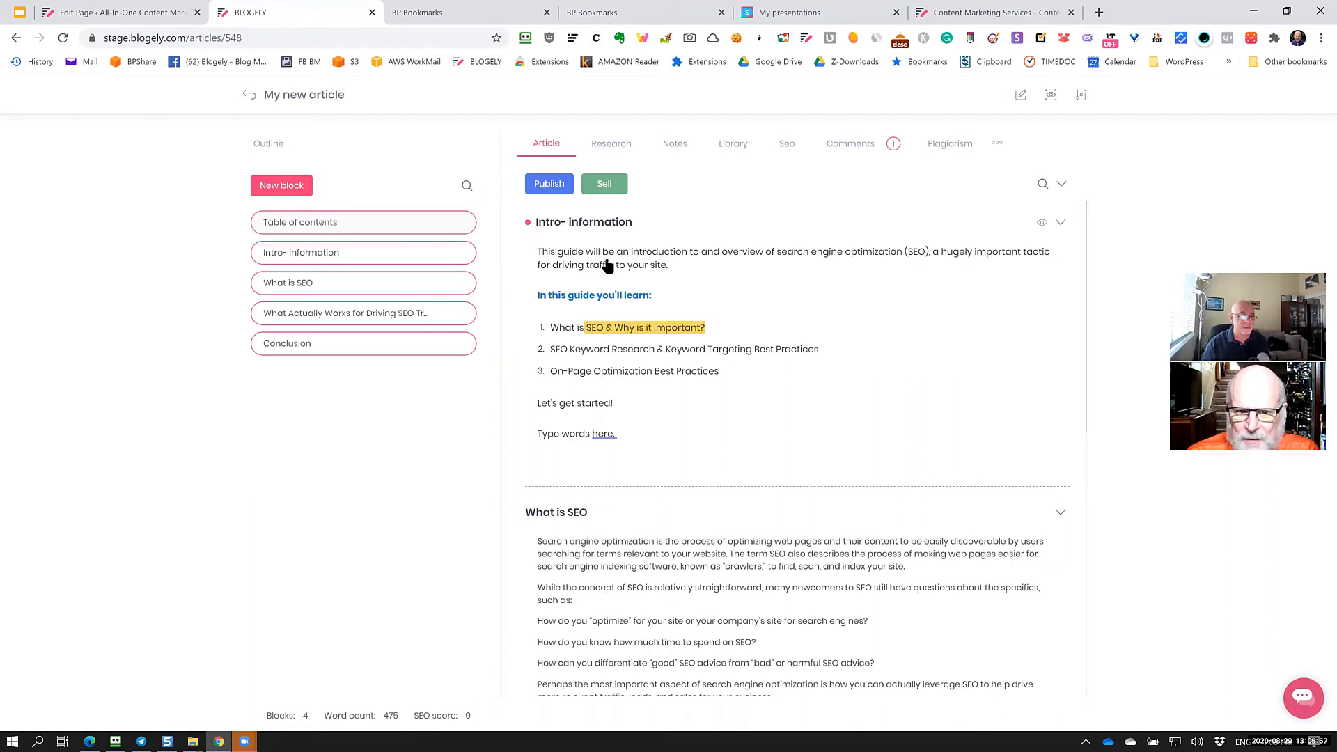
{"action": "left_click", "coordinate": [597, 227]}
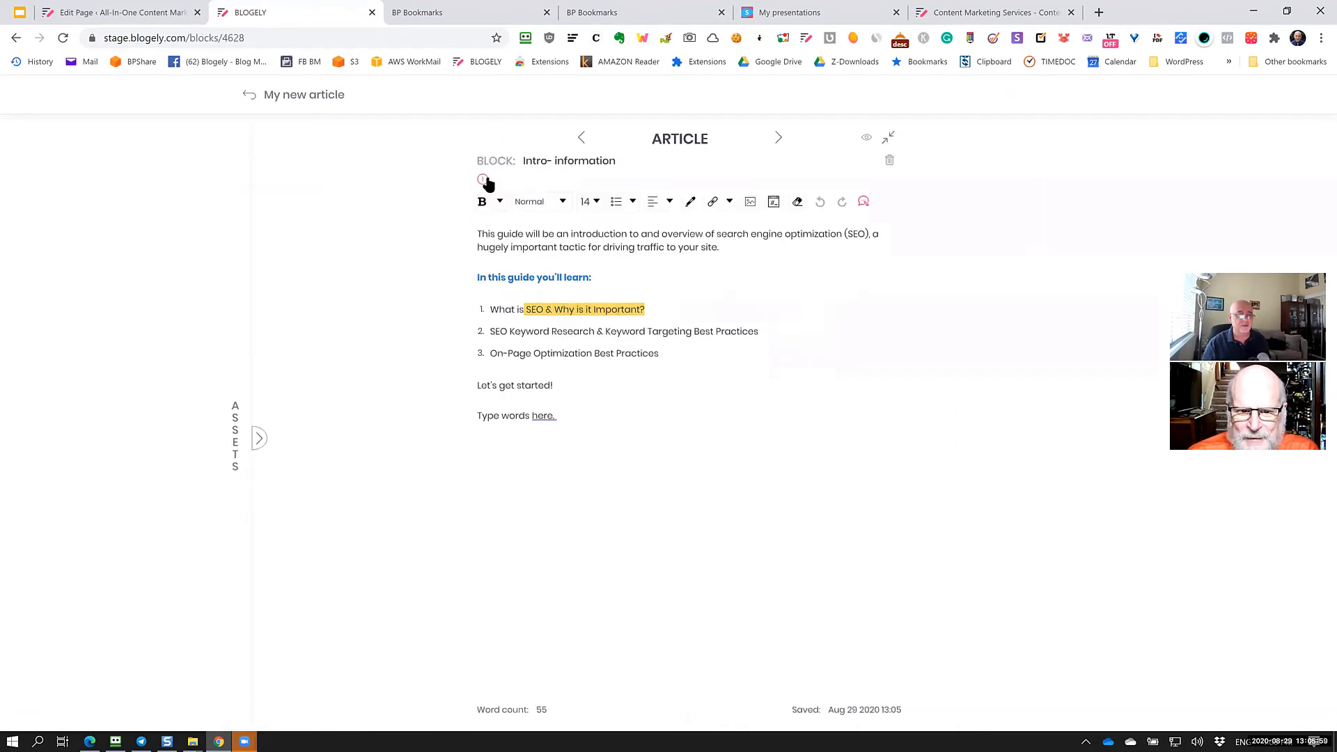
{"action": "left_click", "coordinate": [481, 182]}
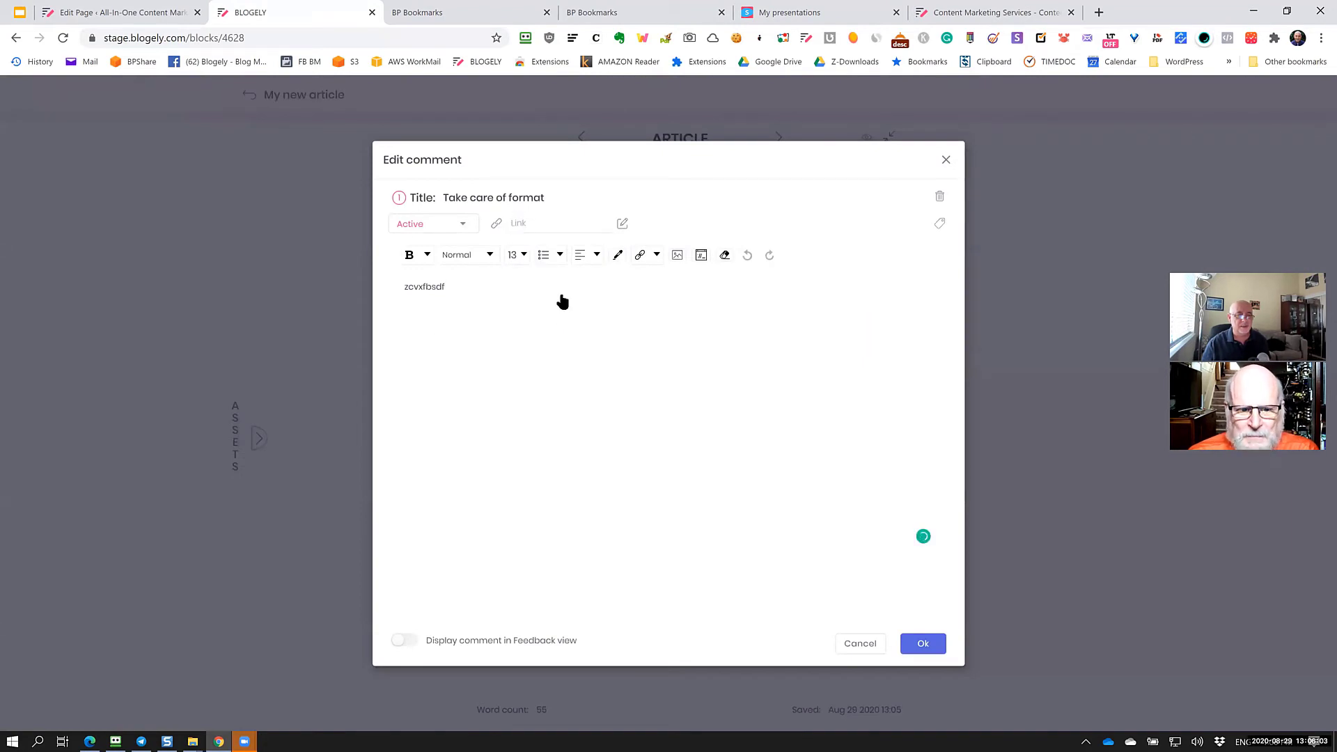
{"action": "left_click", "coordinate": [865, 645]}
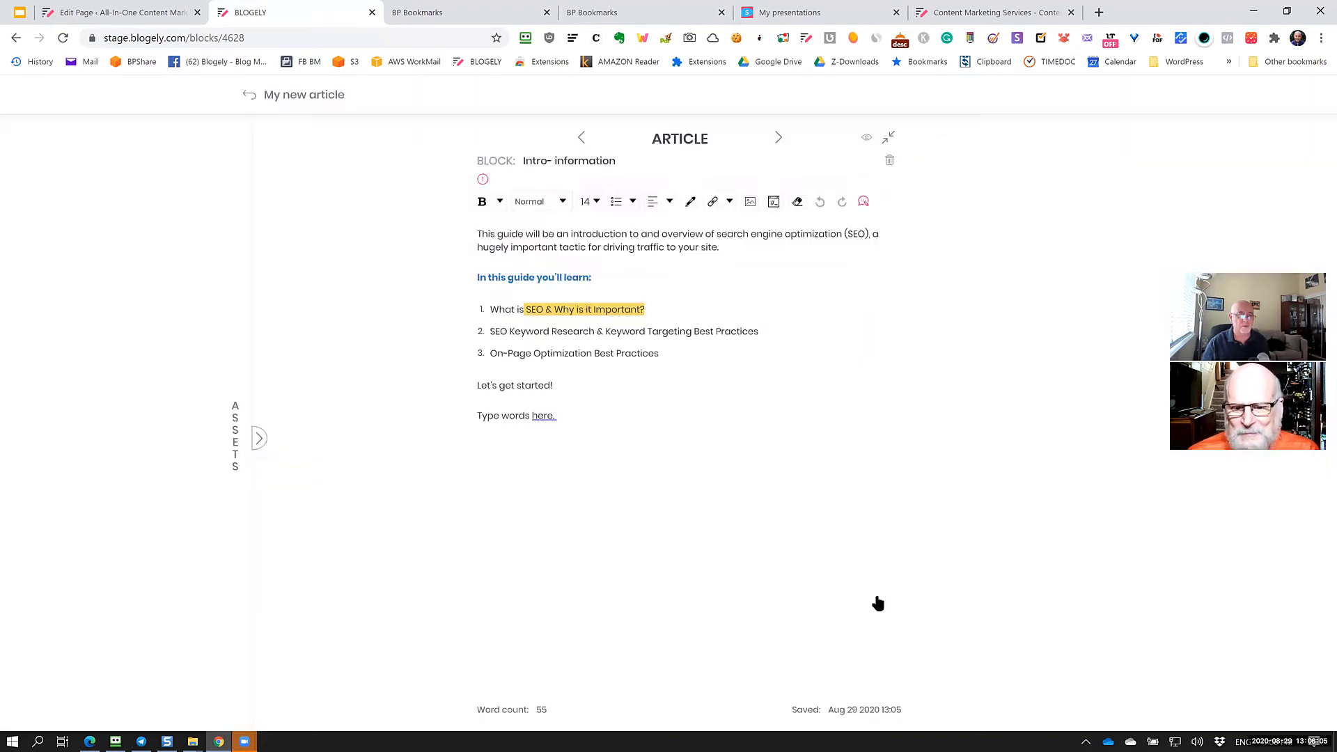
Add a second comment titled "My response" with the text "dfghertg" to the Intro- information block.
{"action": "left_click", "coordinate": [867, 211]}
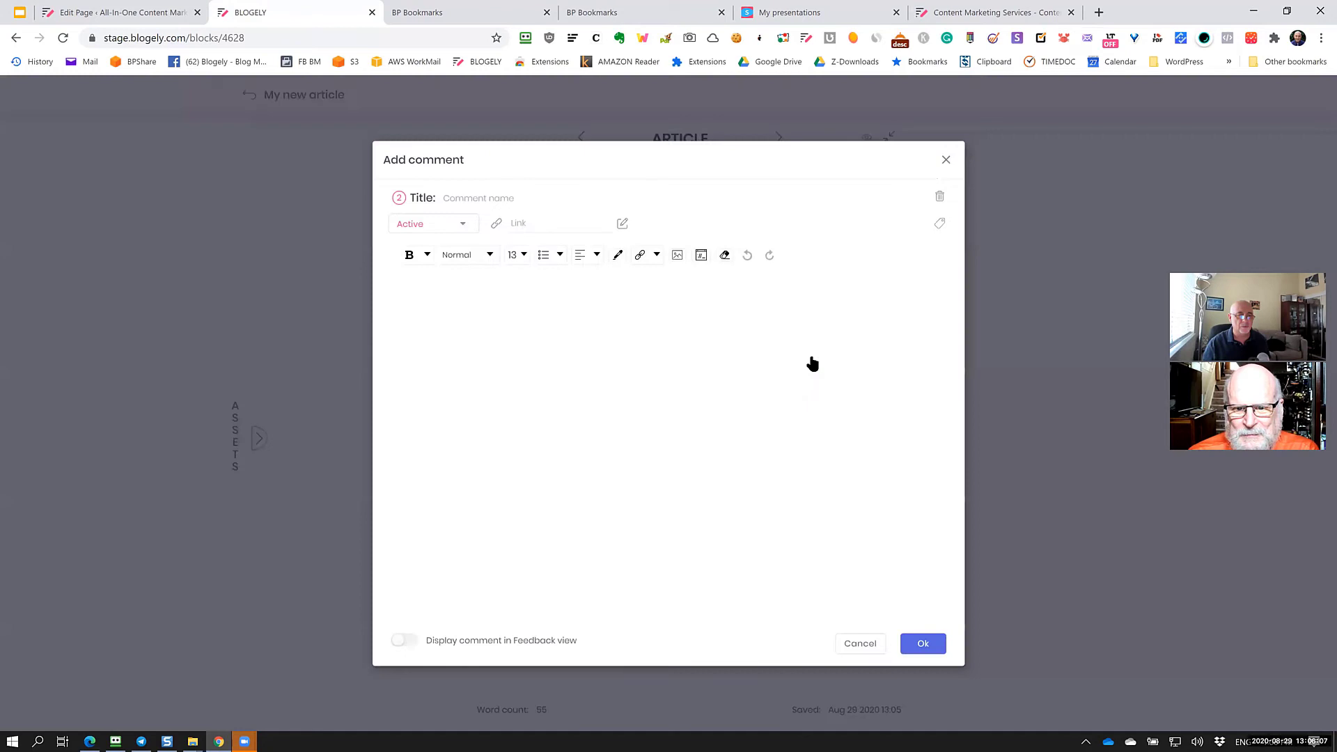
{"action": "left_click", "coordinate": [465, 197]}
{"action": "type", "text": "My respon"}
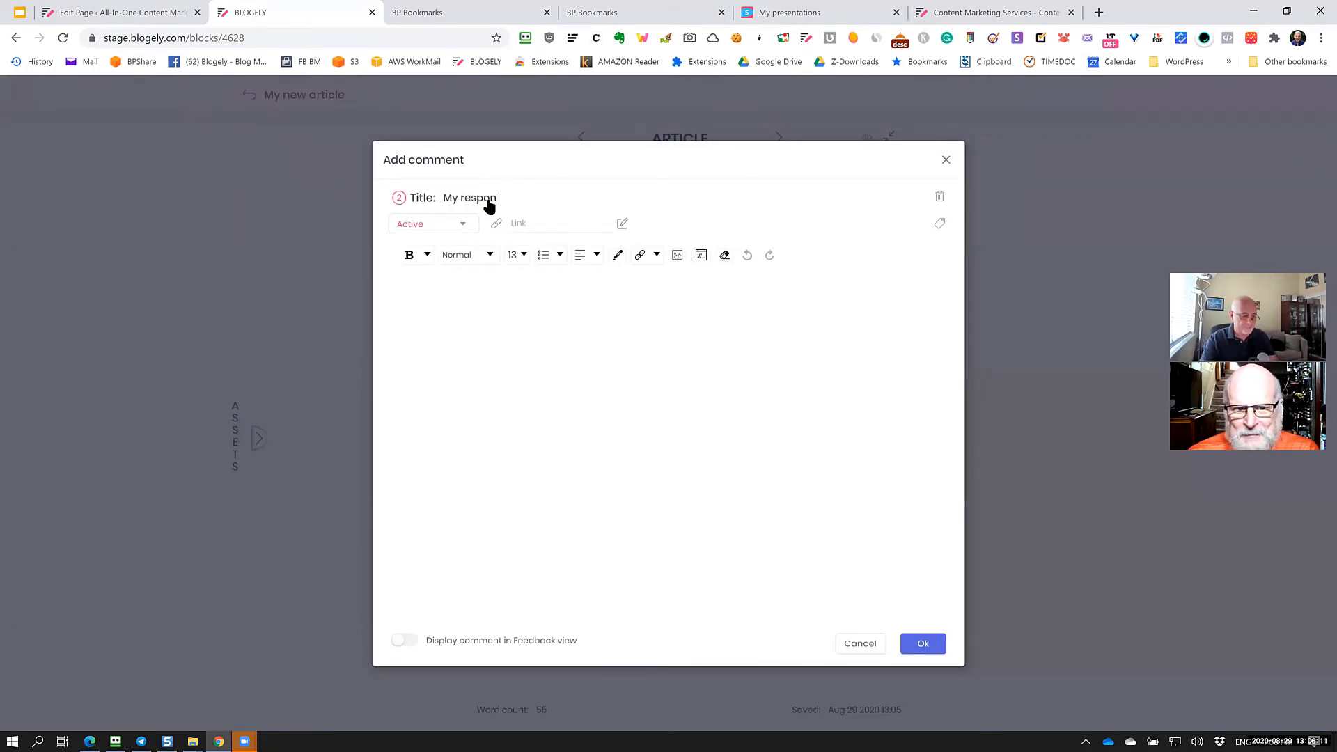
{"action": "type", "text": "se"}
{"action": "left_click", "coordinate": [526, 374]}
{"action": "type", "text": "dfghertg"}
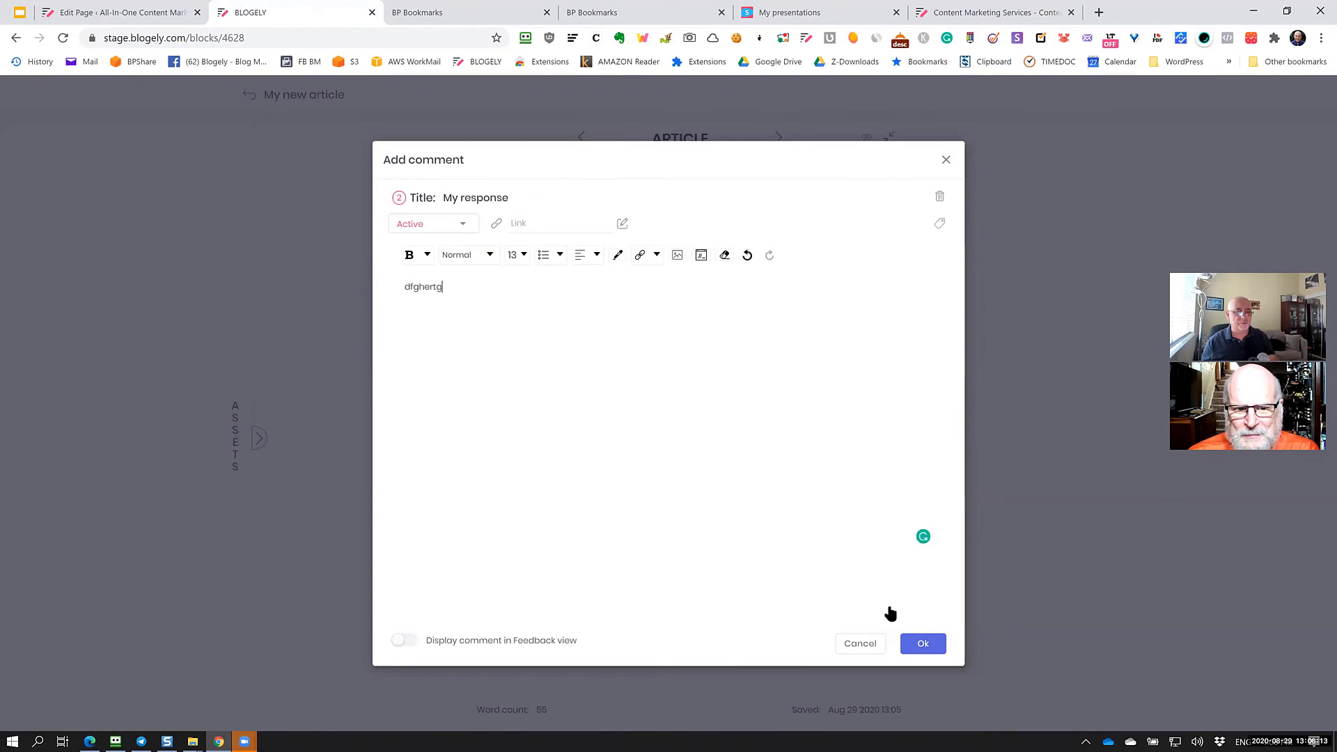
{"action": "left_click", "coordinate": [923, 644]}
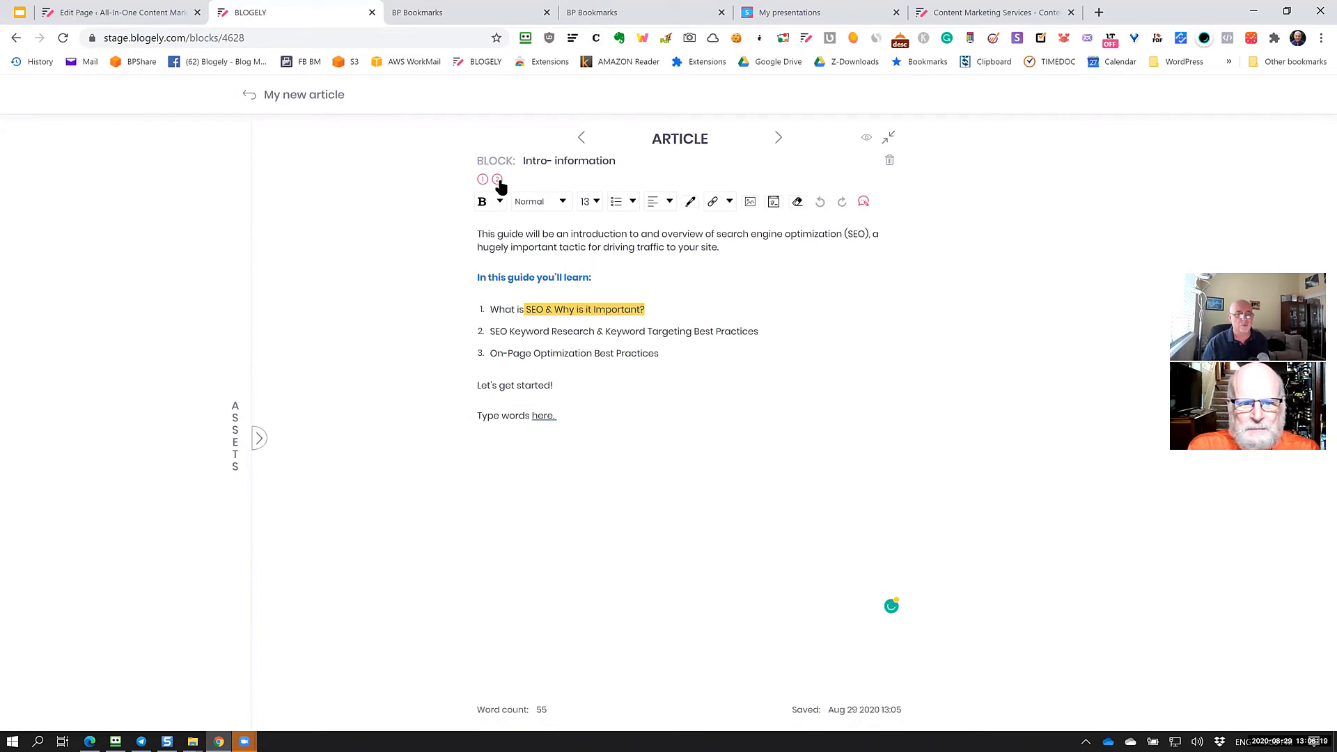
{"action": "left_click", "coordinate": [815, 363]}
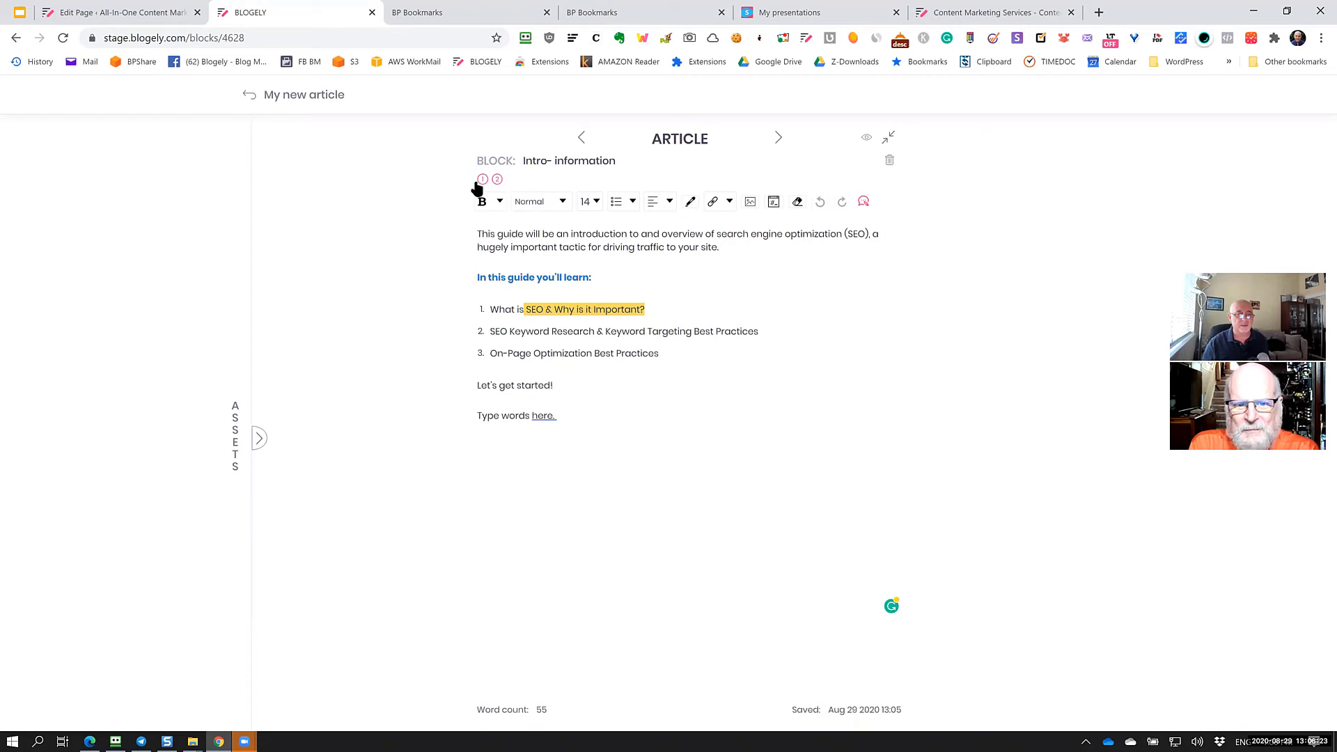
Set the status of the "Take care of format" comment to Resolved and save it.
{"action": "left_click", "coordinate": [483, 180]}
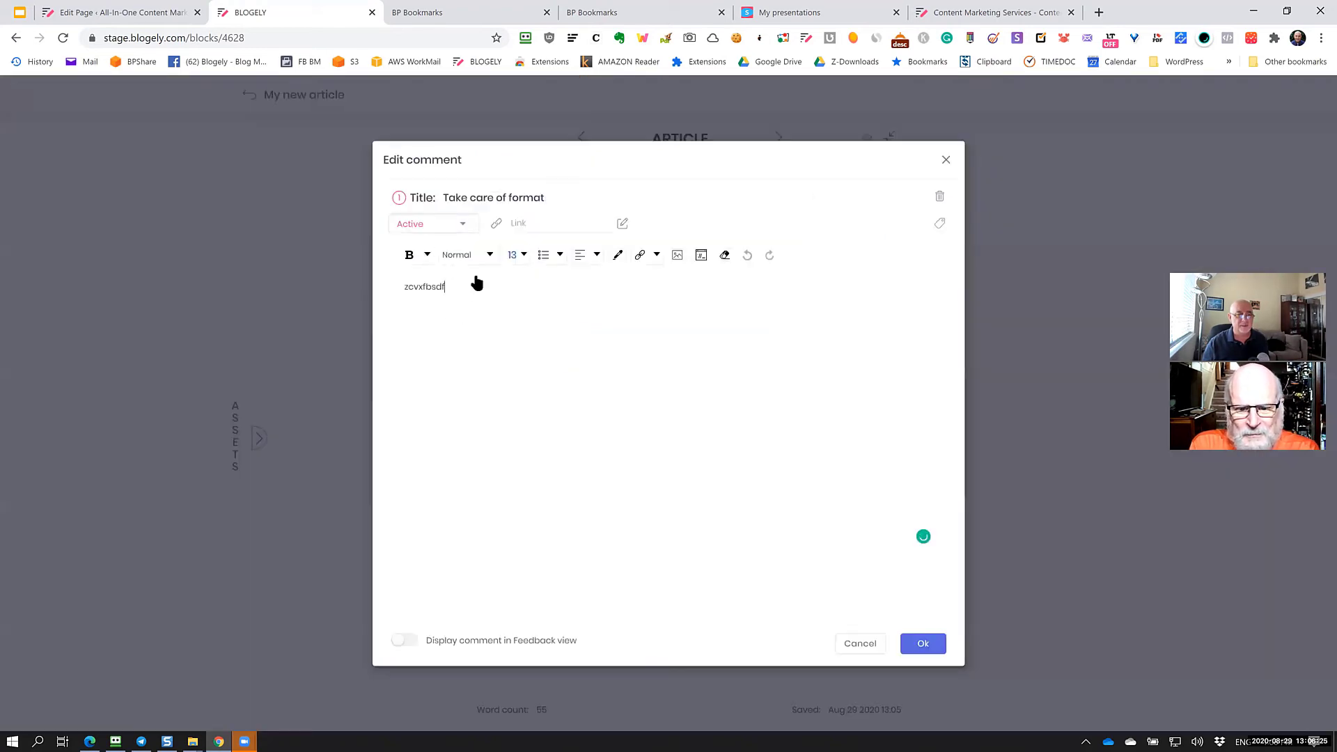
{"action": "left_click", "coordinate": [460, 232]}
{"action": "left_click", "coordinate": [437, 279]}
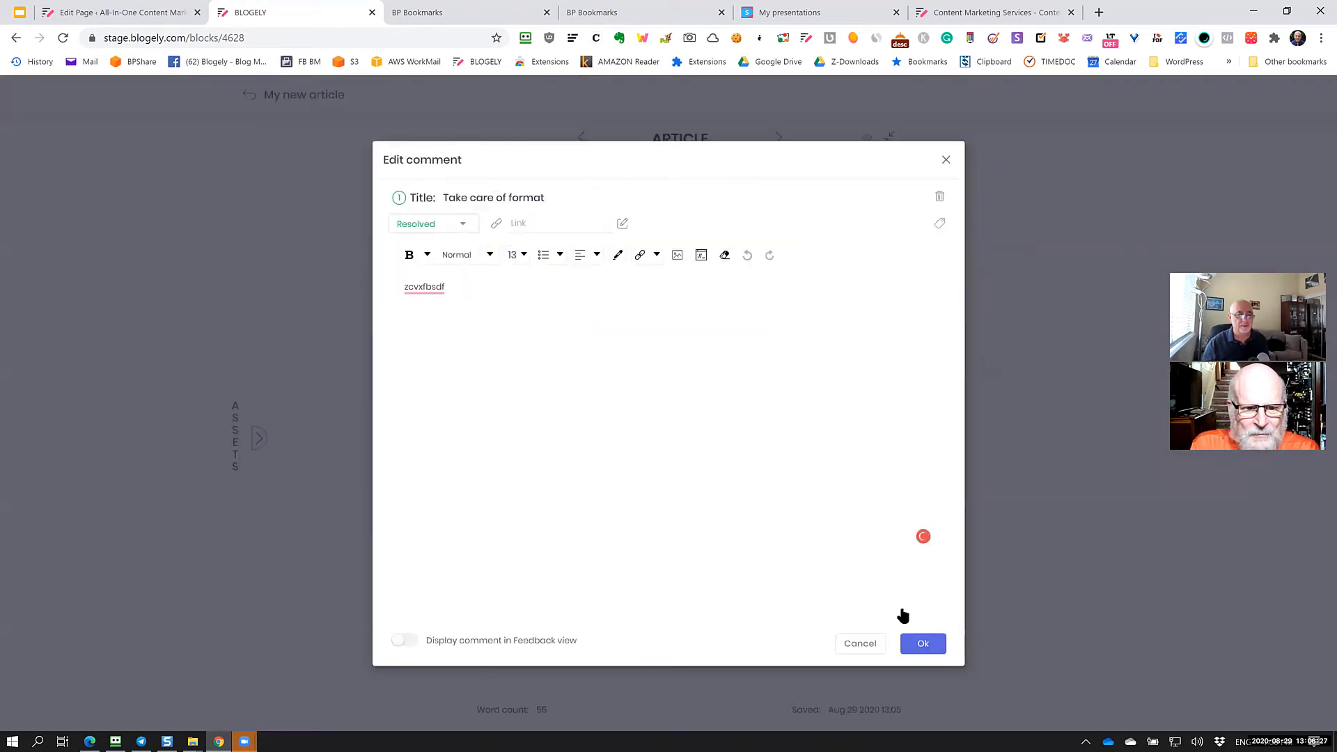
{"action": "left_click", "coordinate": [924, 644]}
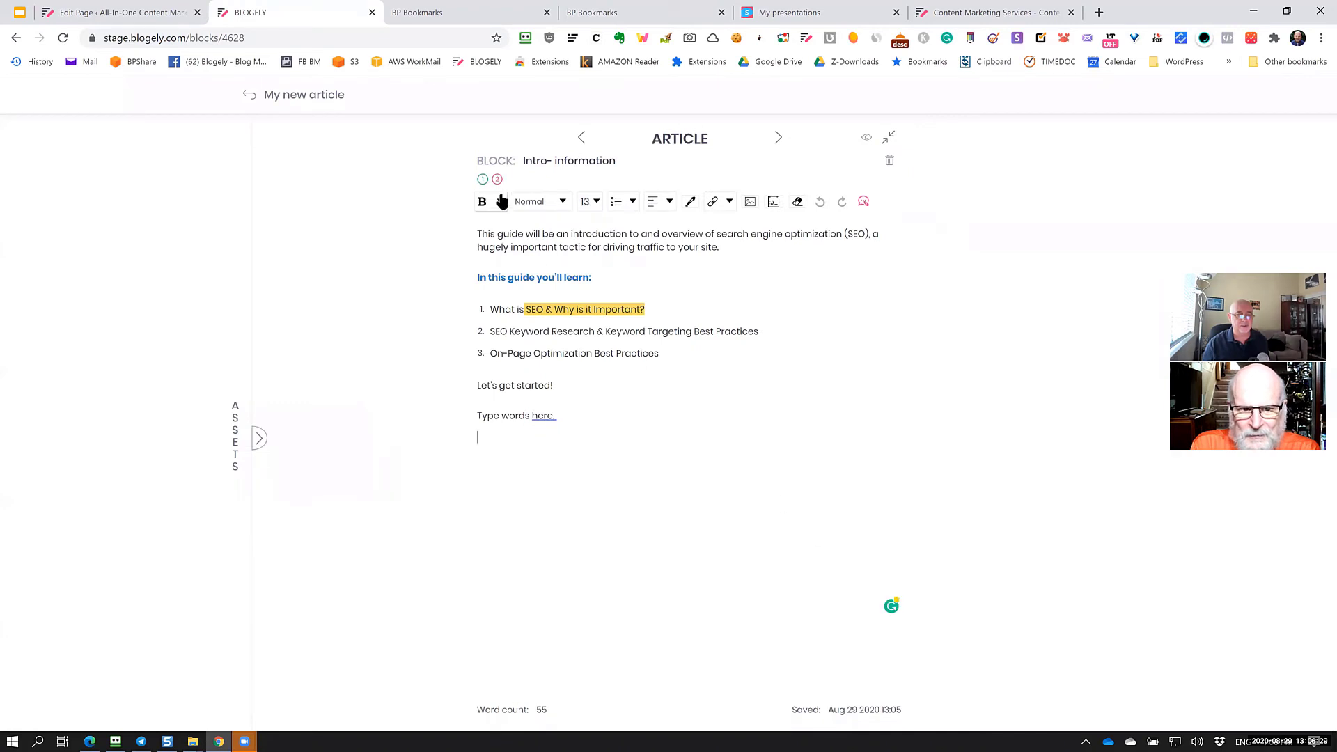
{"action": "left_click", "coordinate": [554, 388]}
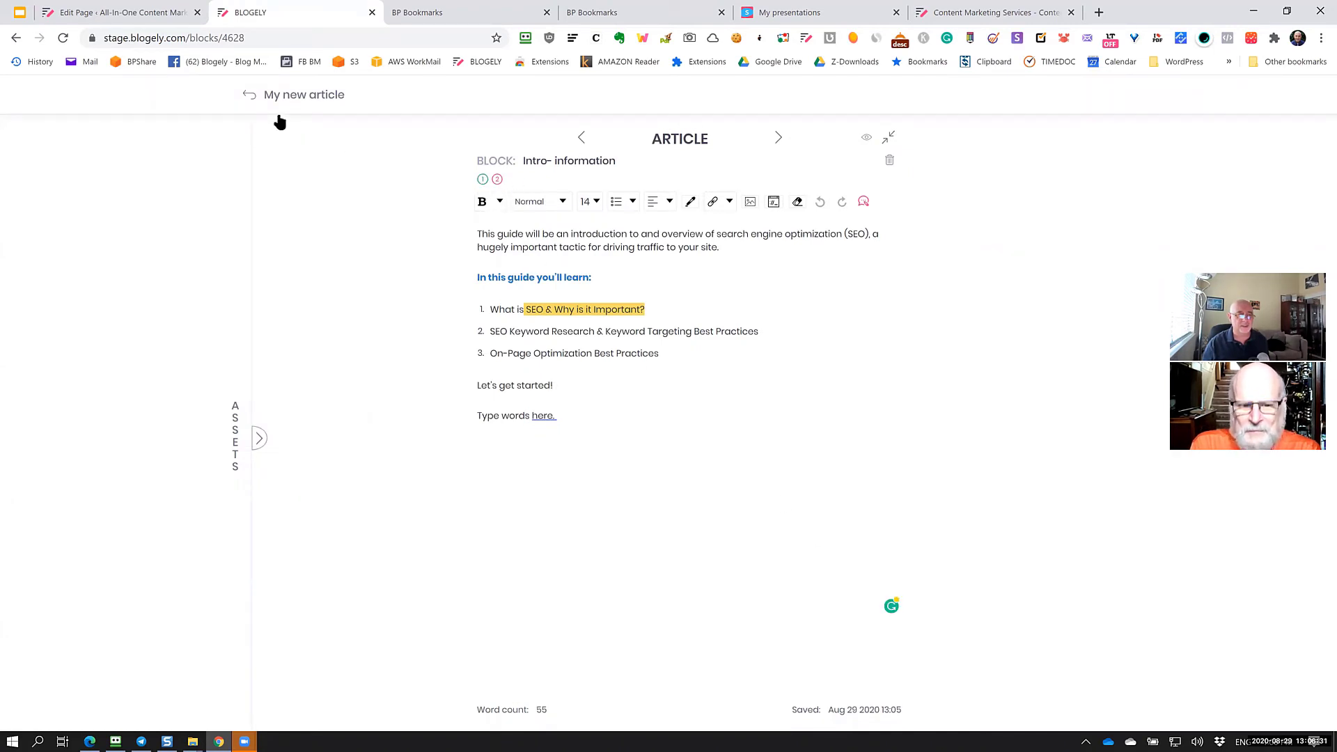
{"action": "triple_click", "coordinate": [866, 298]}
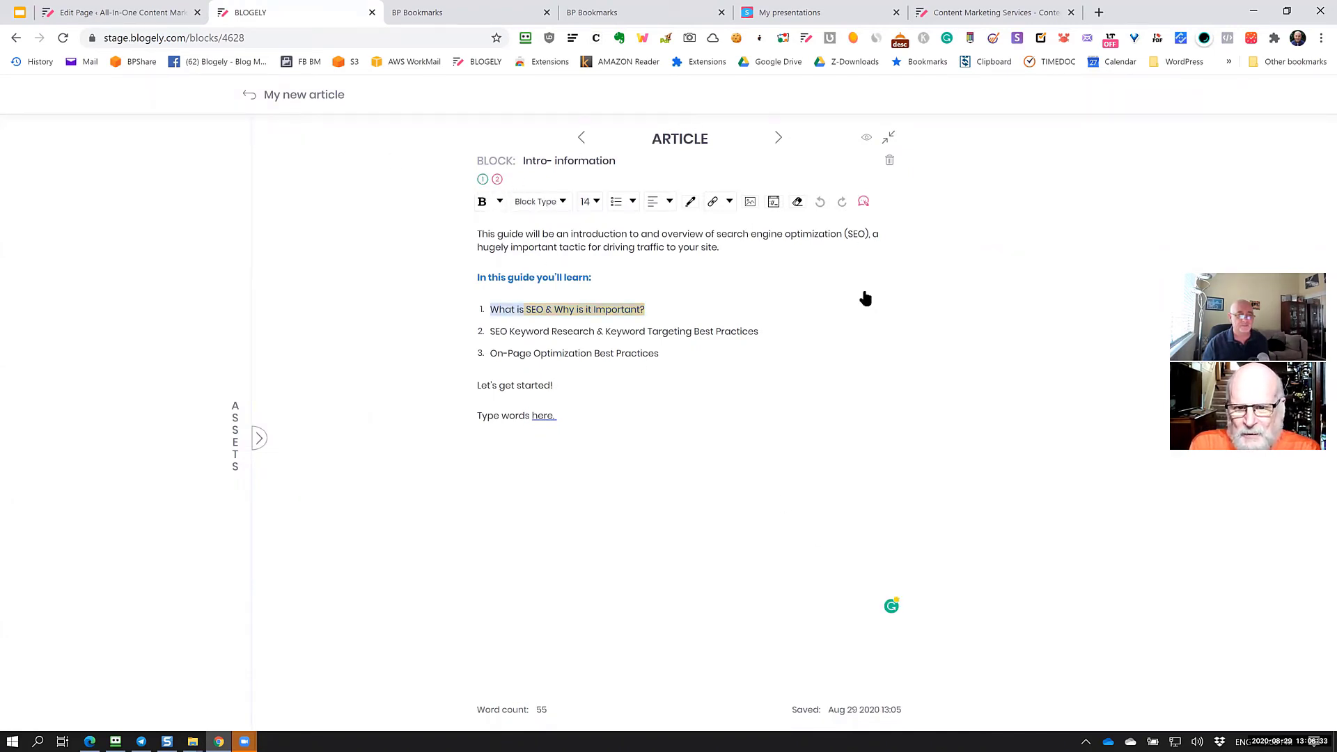
{"action": "left_click", "coordinate": [866, 298]}
Add an empty line below "Type words here." and place the cursor there.
{"action": "left_click", "coordinate": [715, 426]}
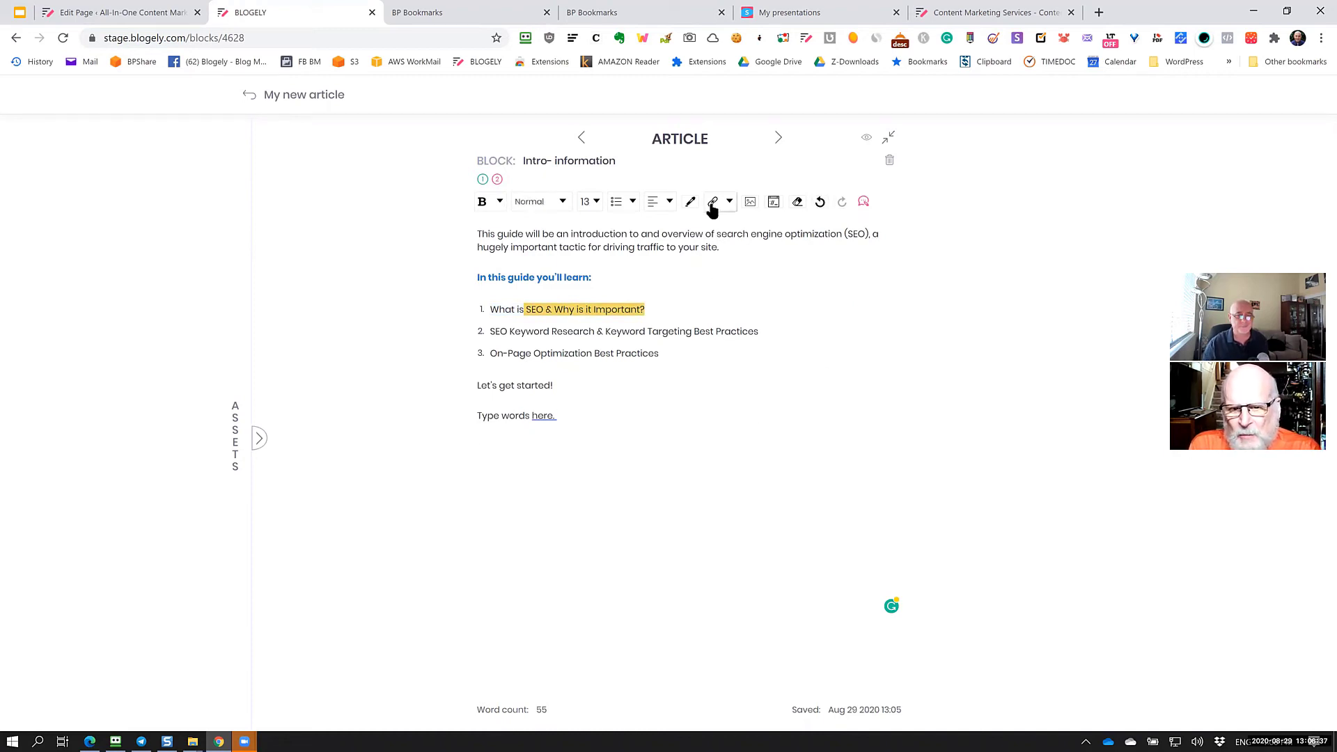
{"action": "key", "text": "Return"}
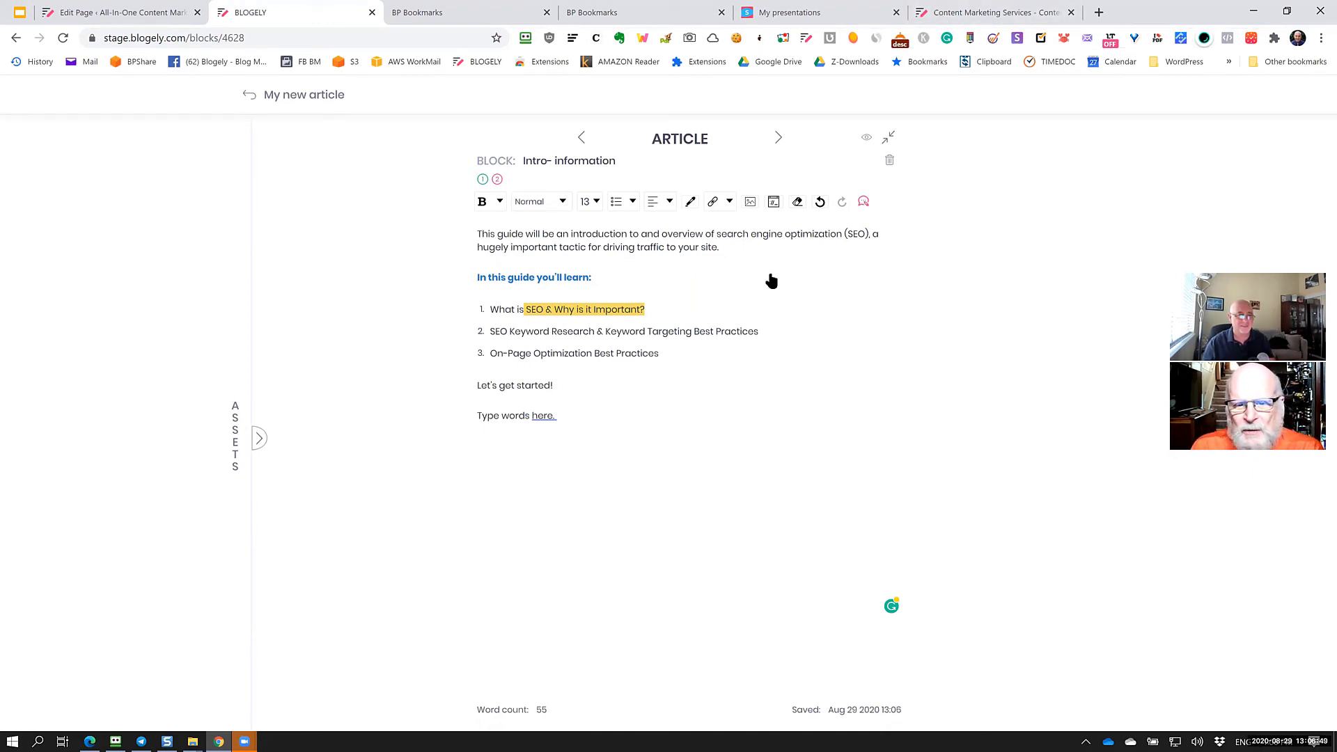
{"action": "left_click", "coordinate": [582, 467]}
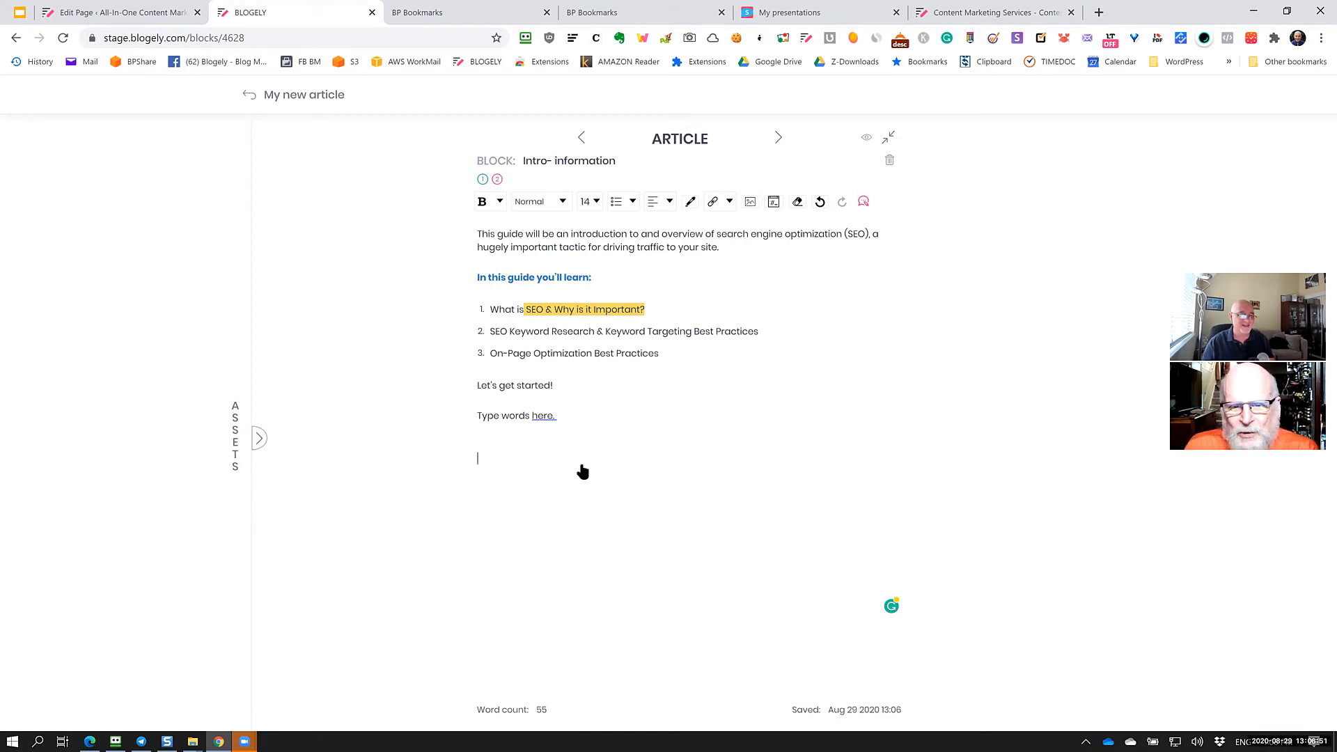
Start inserting an image and examine the URL option before returning to File Upload.
{"action": "left_click", "coordinate": [749, 202]}
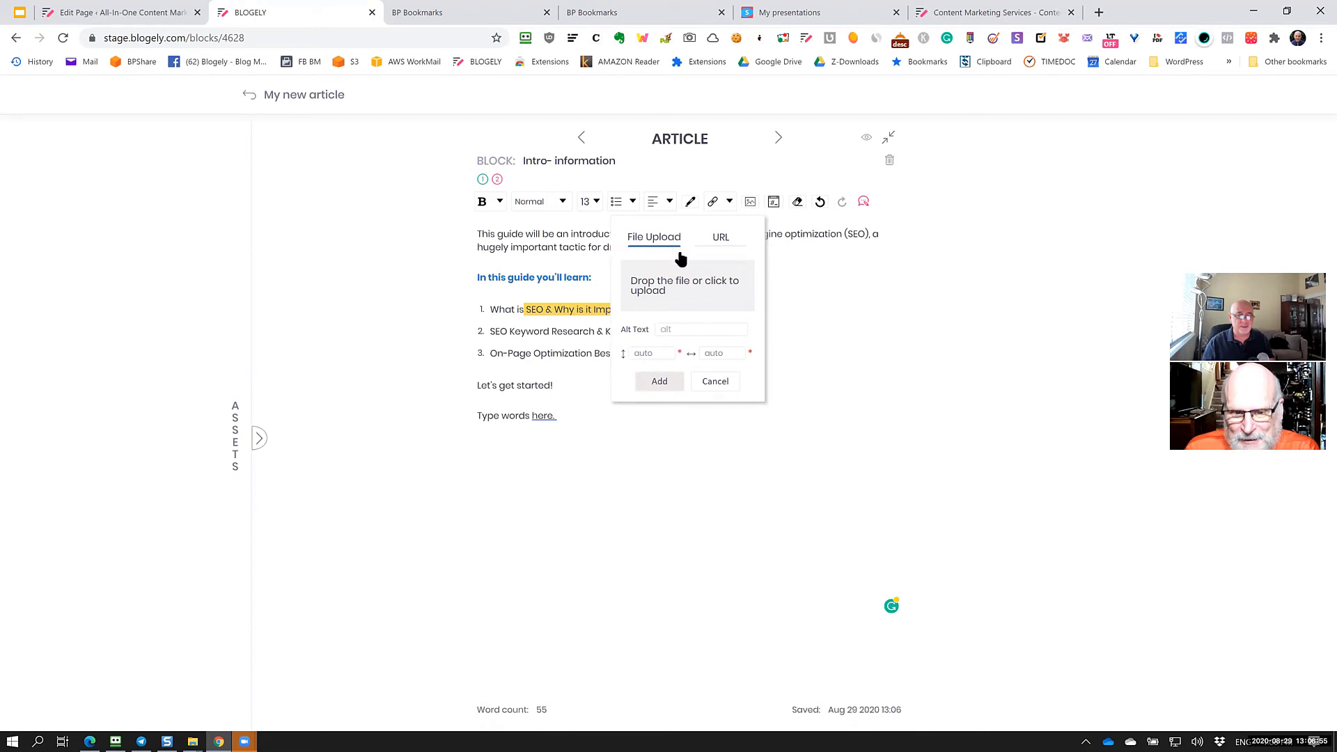
{"action": "left_click", "coordinate": [727, 244]}
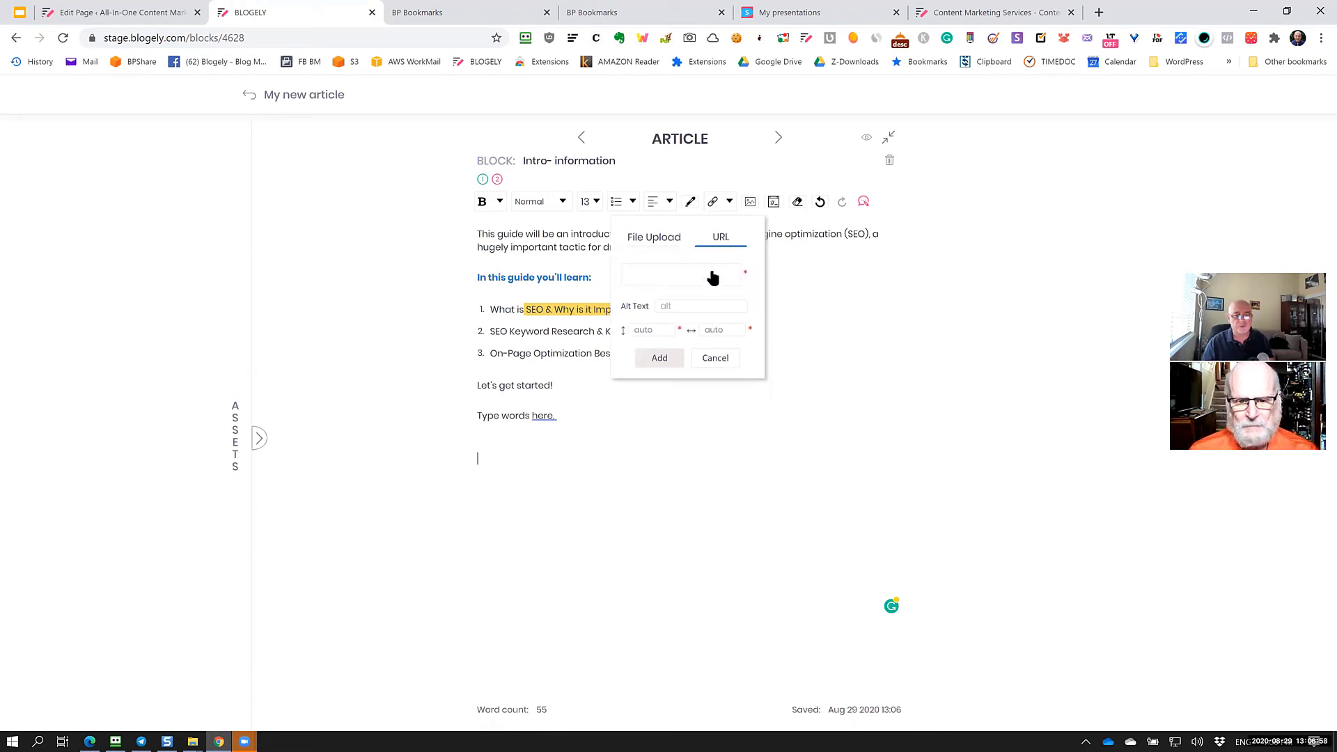
{"action": "left_click", "coordinate": [666, 280]}
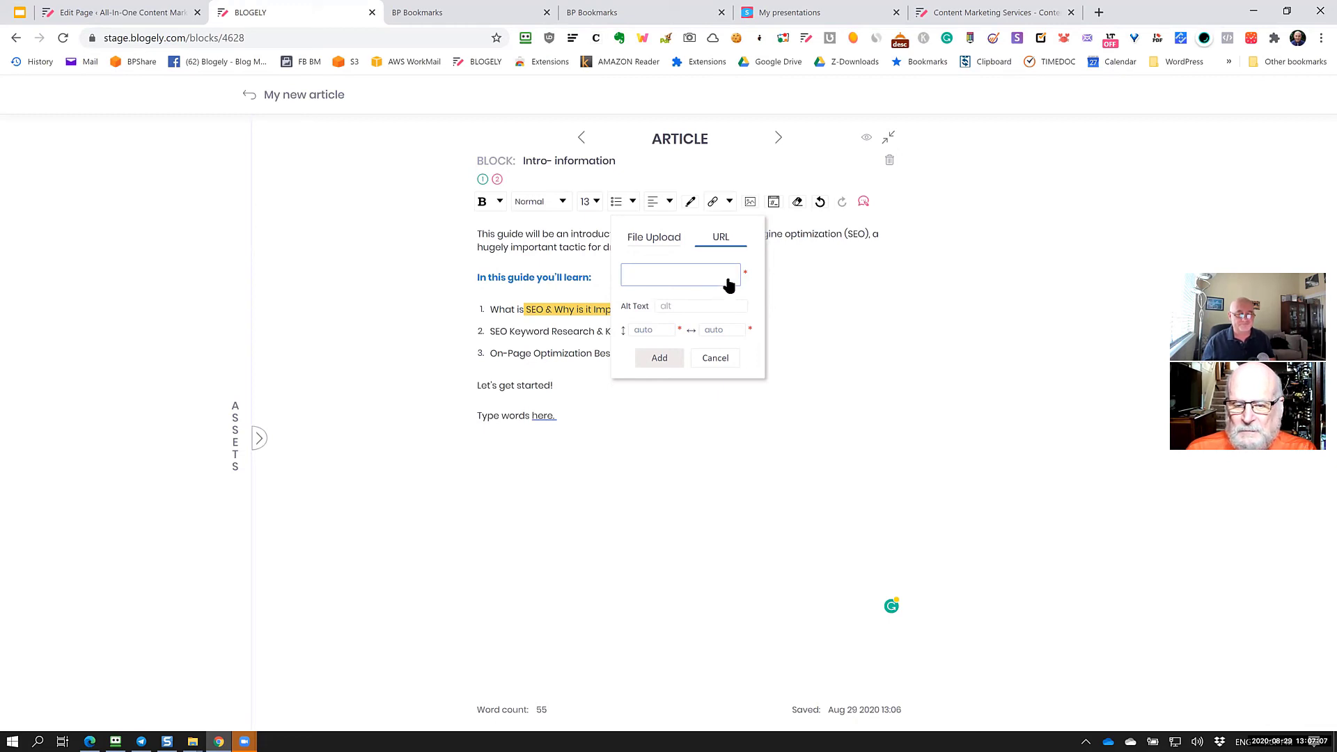
{"action": "left_click", "coordinate": [659, 245]}
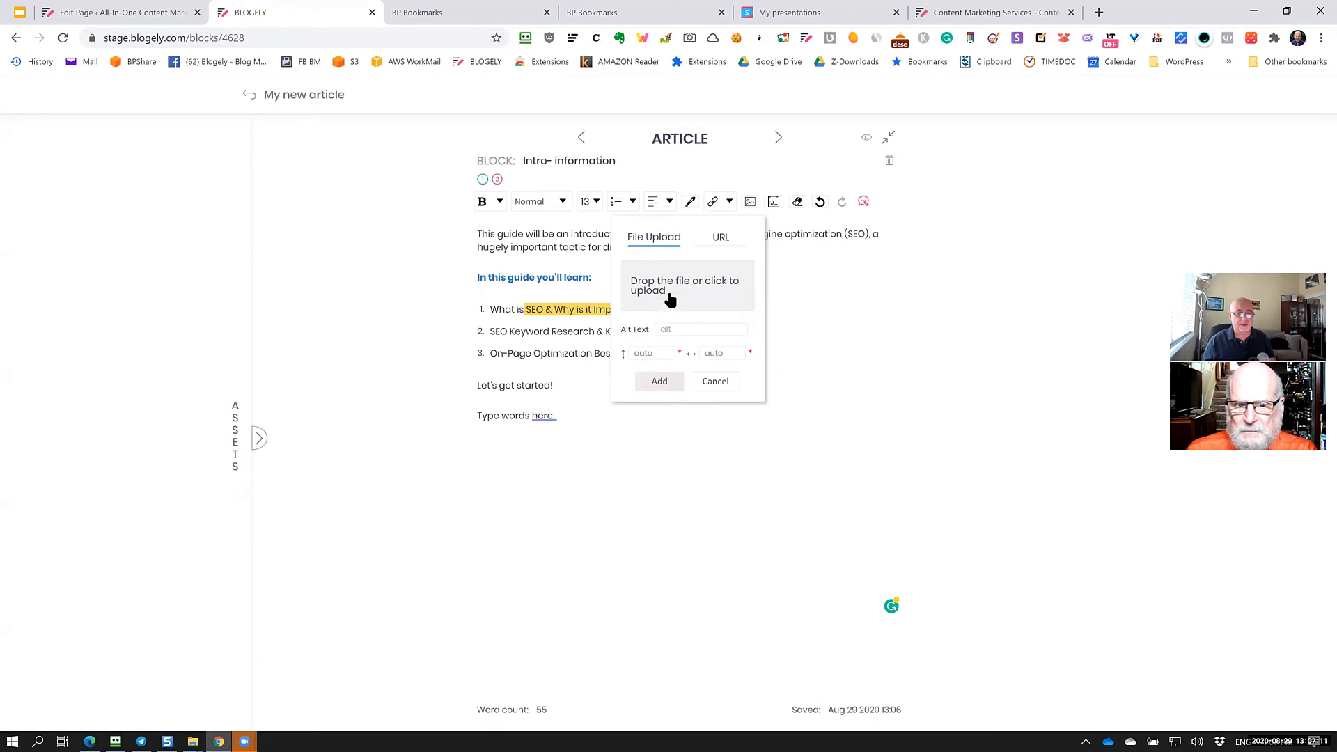
Upload Cover-Short-02.jpeg from the parent SHORT-02-Outline folder and insert it with automatic height and width and no alt text.
{"action": "left_click", "coordinate": [667, 290]}
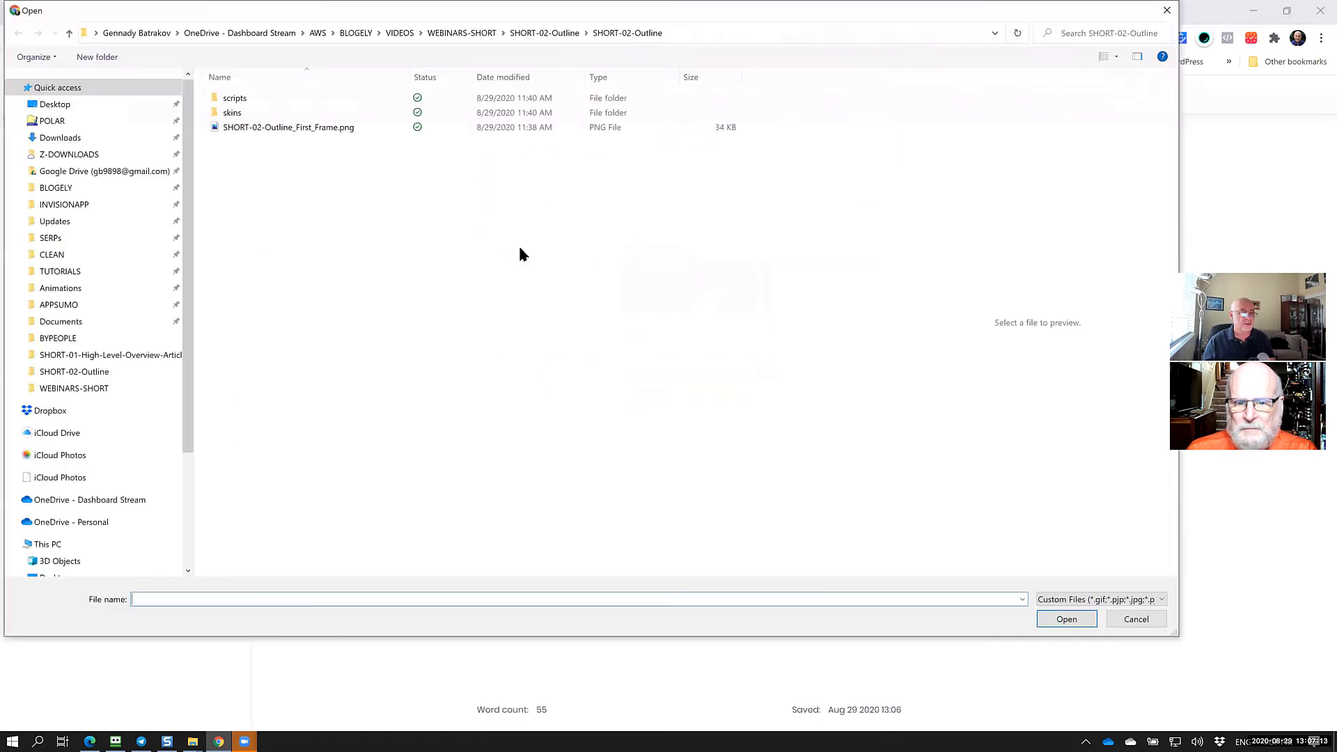
{"action": "left_click", "coordinate": [545, 33]}
{"action": "left_click", "coordinate": [321, 128]}
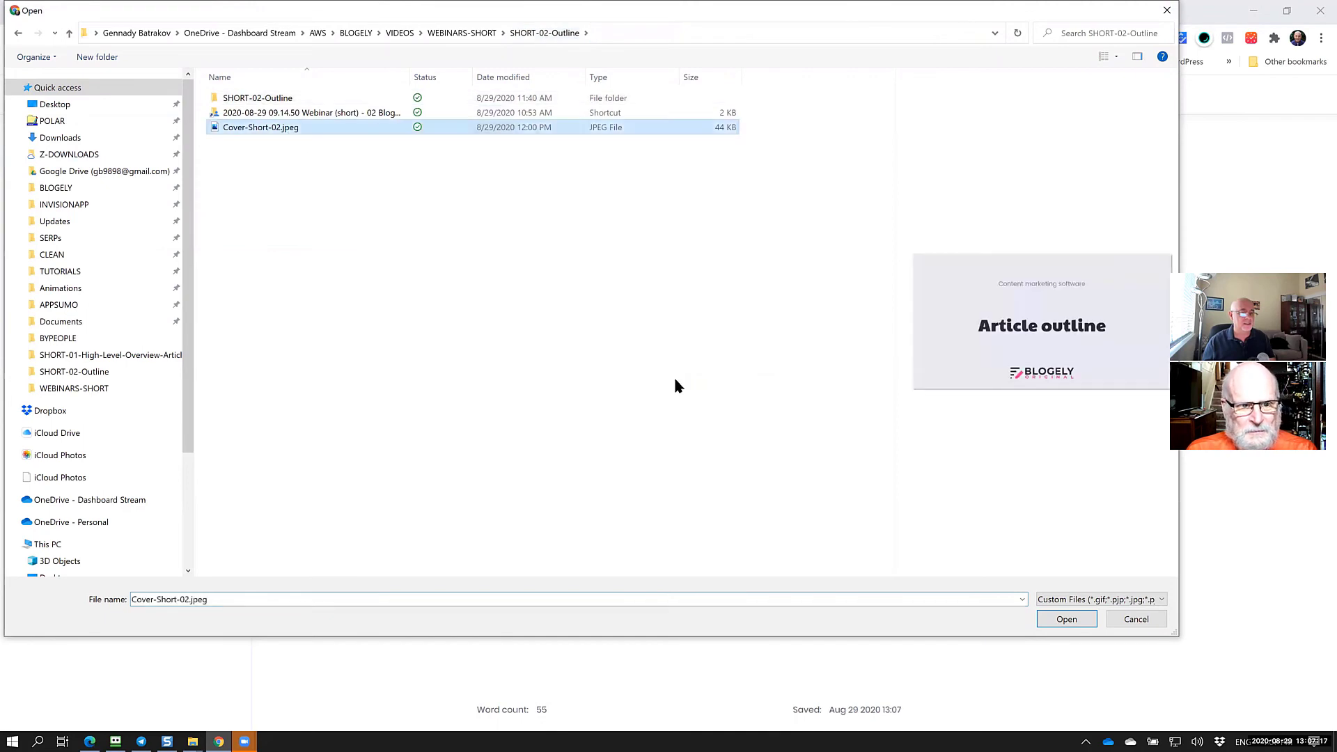
{"action": "left_click", "coordinate": [1066, 618]}
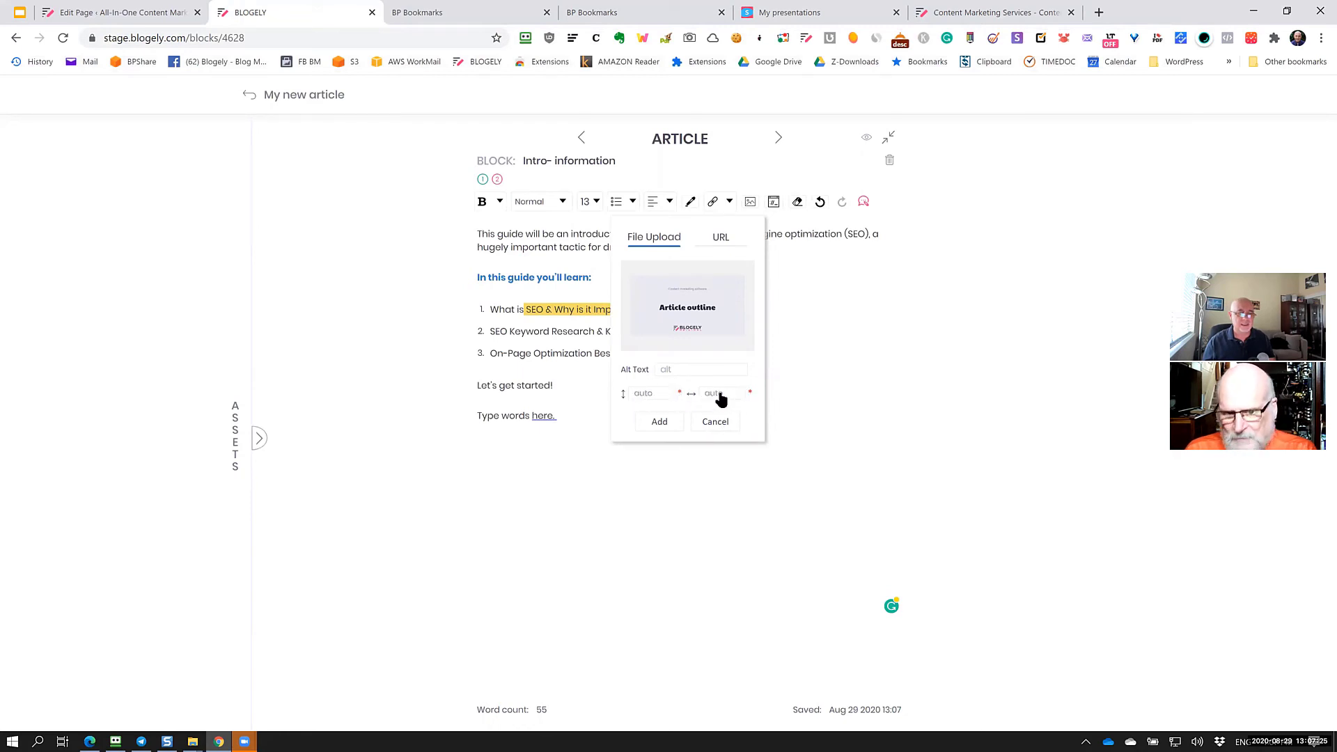
{"action": "left_click", "coordinate": [679, 373]}
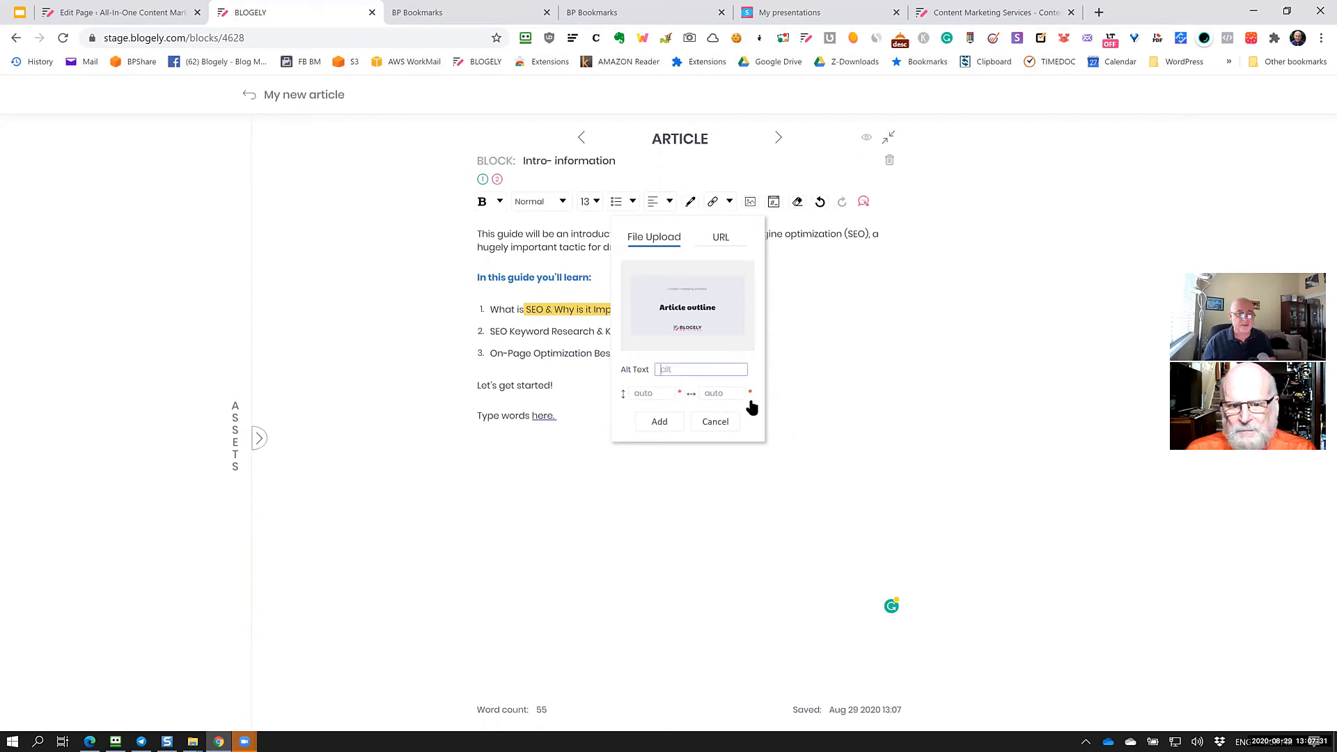
{"action": "left_click", "coordinate": [666, 432]}
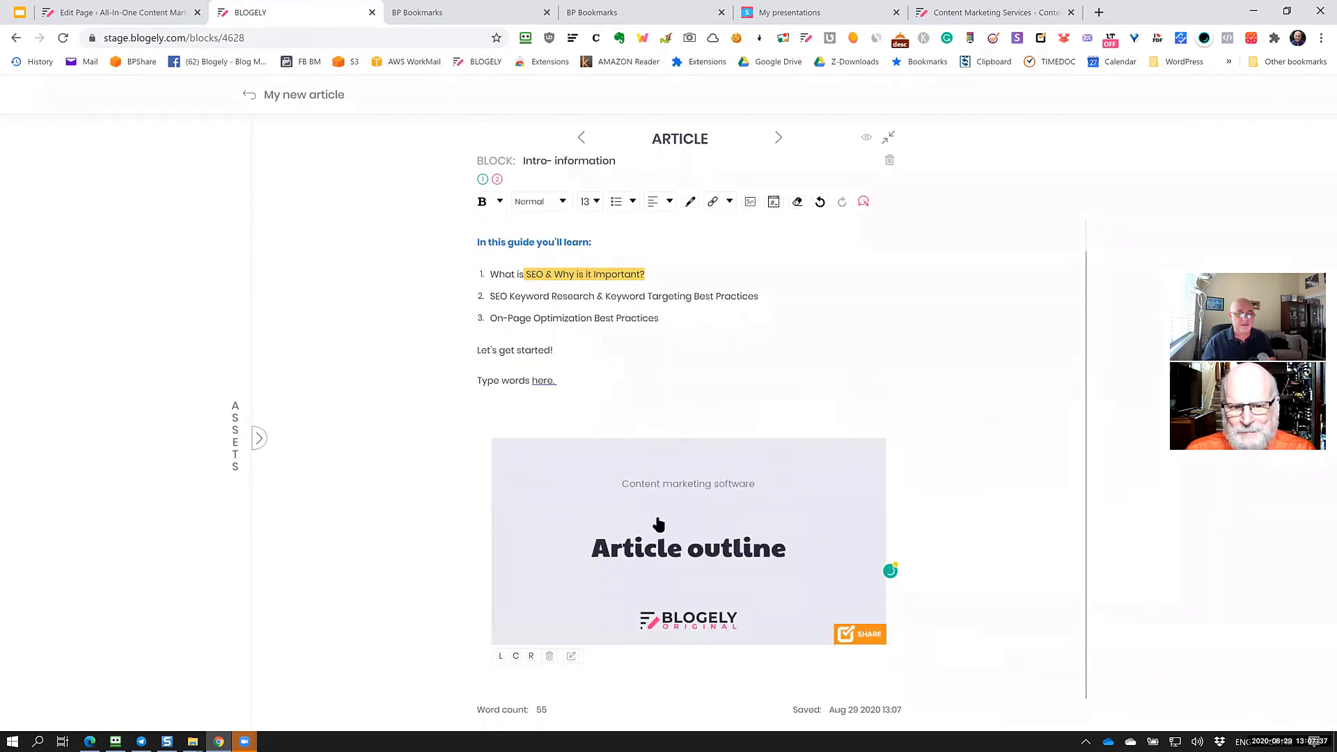
Open the assets and compare the library files for all articles with those related to this article.
{"action": "left_click", "coordinate": [260, 440]}
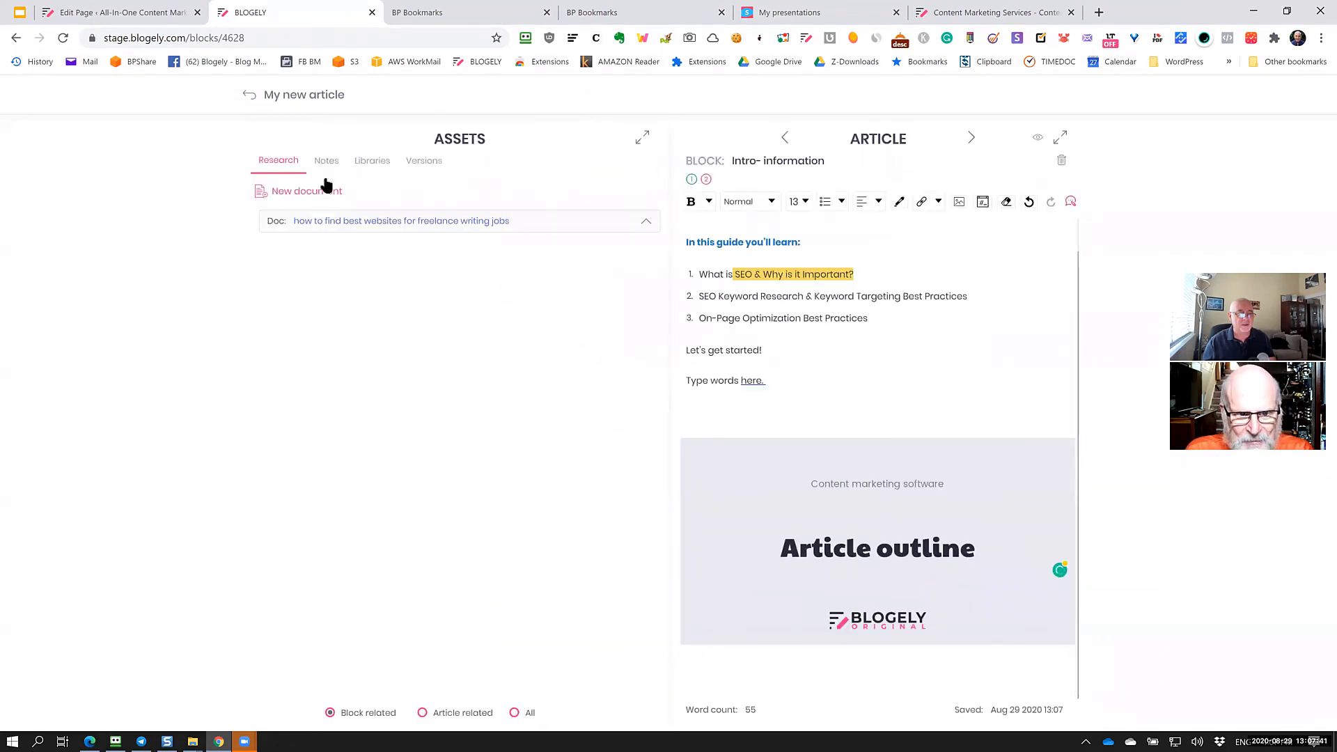
{"action": "left_click", "coordinate": [380, 163]}
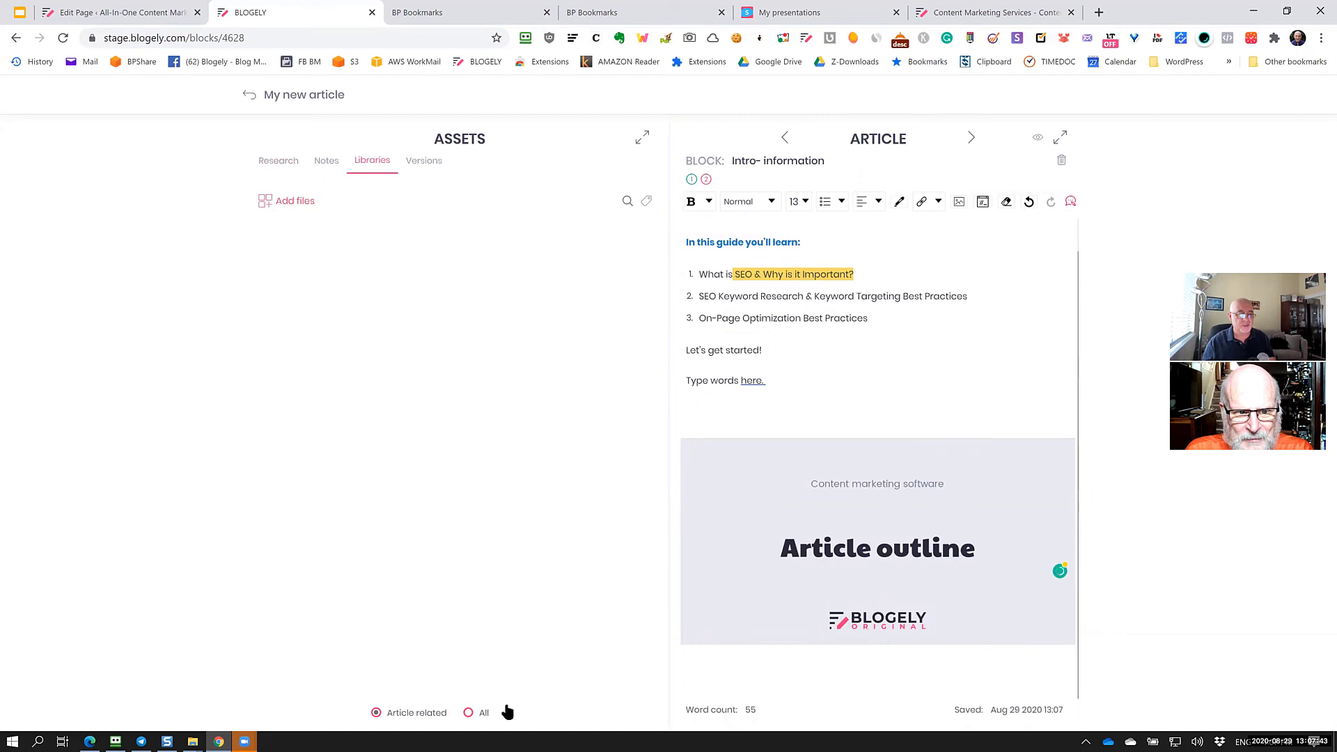
{"action": "left_click", "coordinate": [468, 713]}
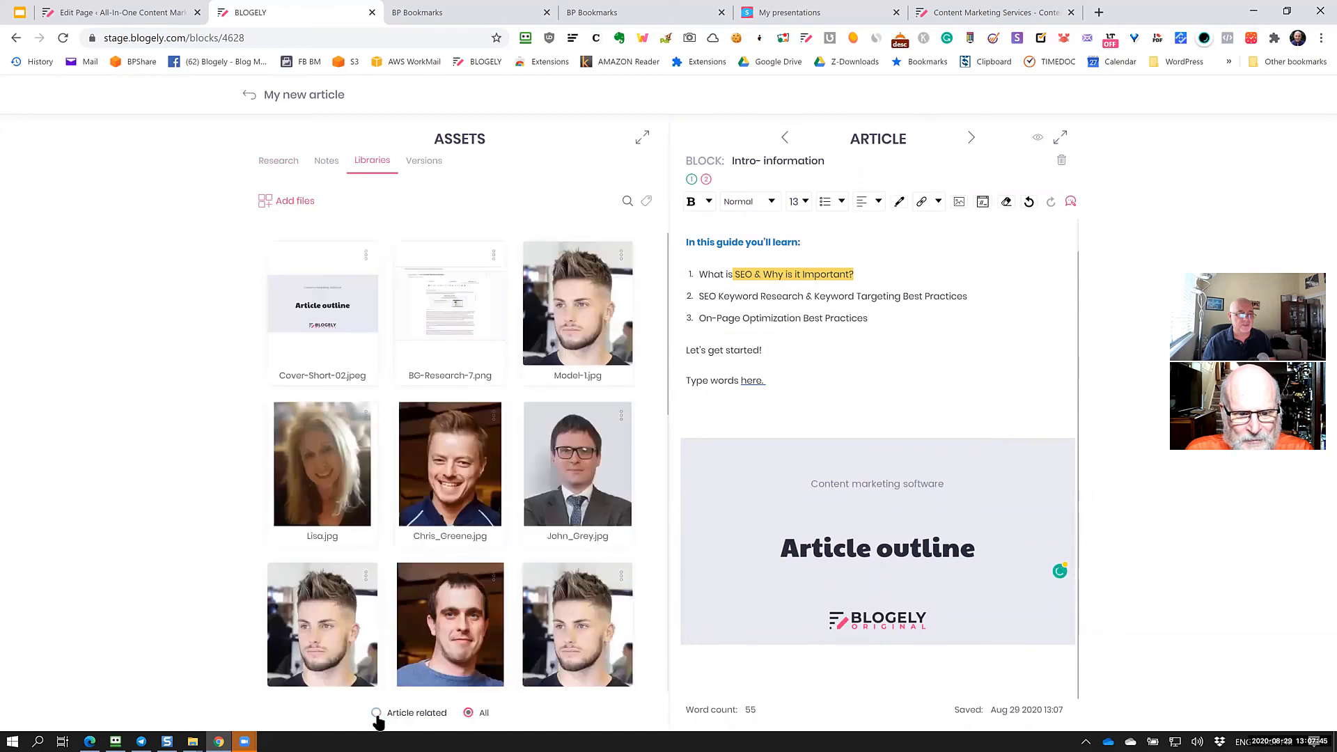
{"action": "left_click", "coordinate": [376, 713]}
{"action": "left_click", "coordinate": [468, 713]}
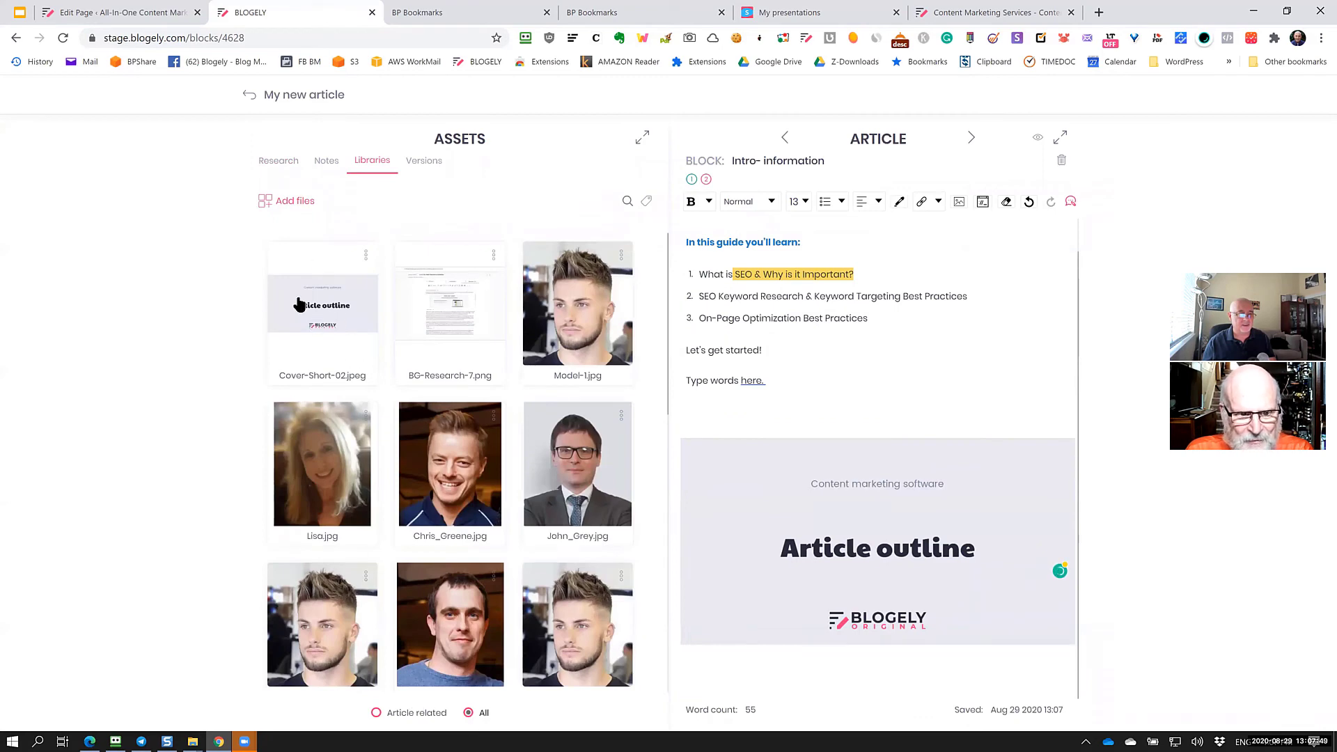
{"action": "left_click", "coordinate": [377, 714]}
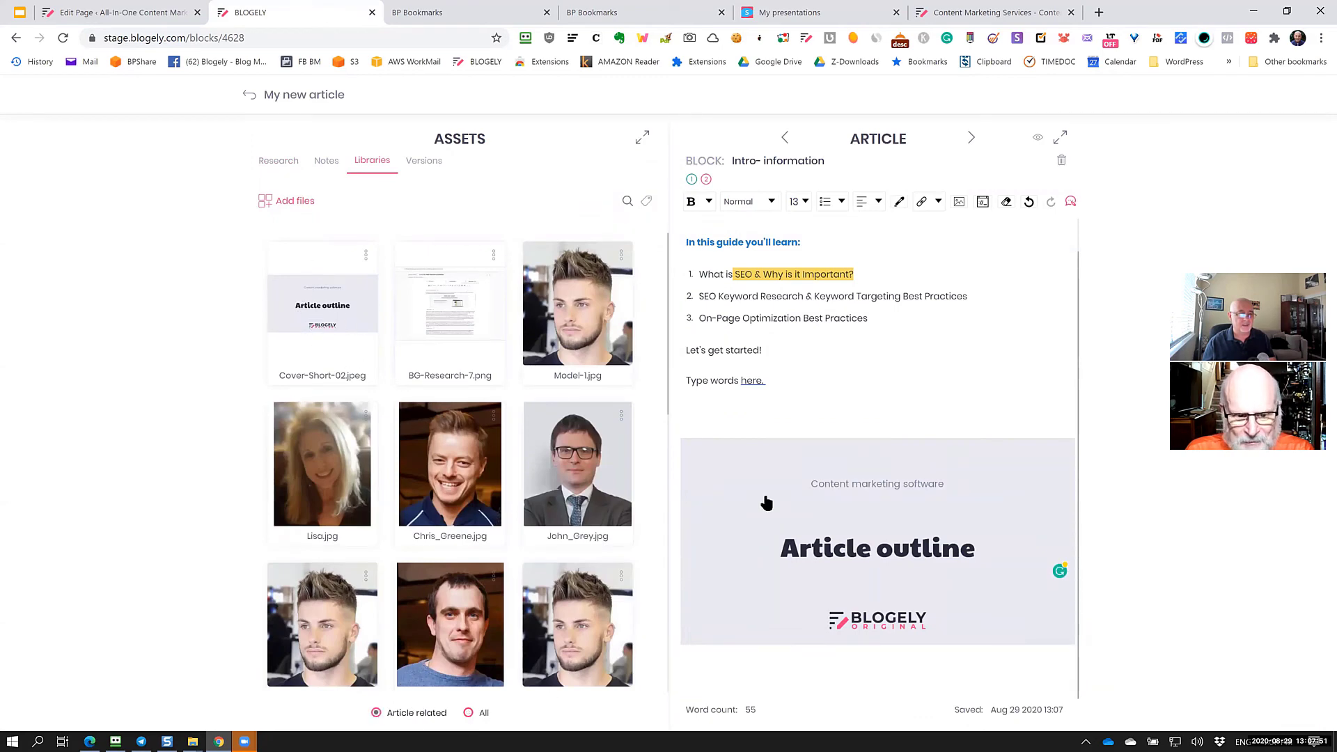
Edit the inserted "Article outline" image and set its width to 300 px, leaving the alternative name and URL empty.
{"action": "mouse_move", "coordinate": [907, 450]}
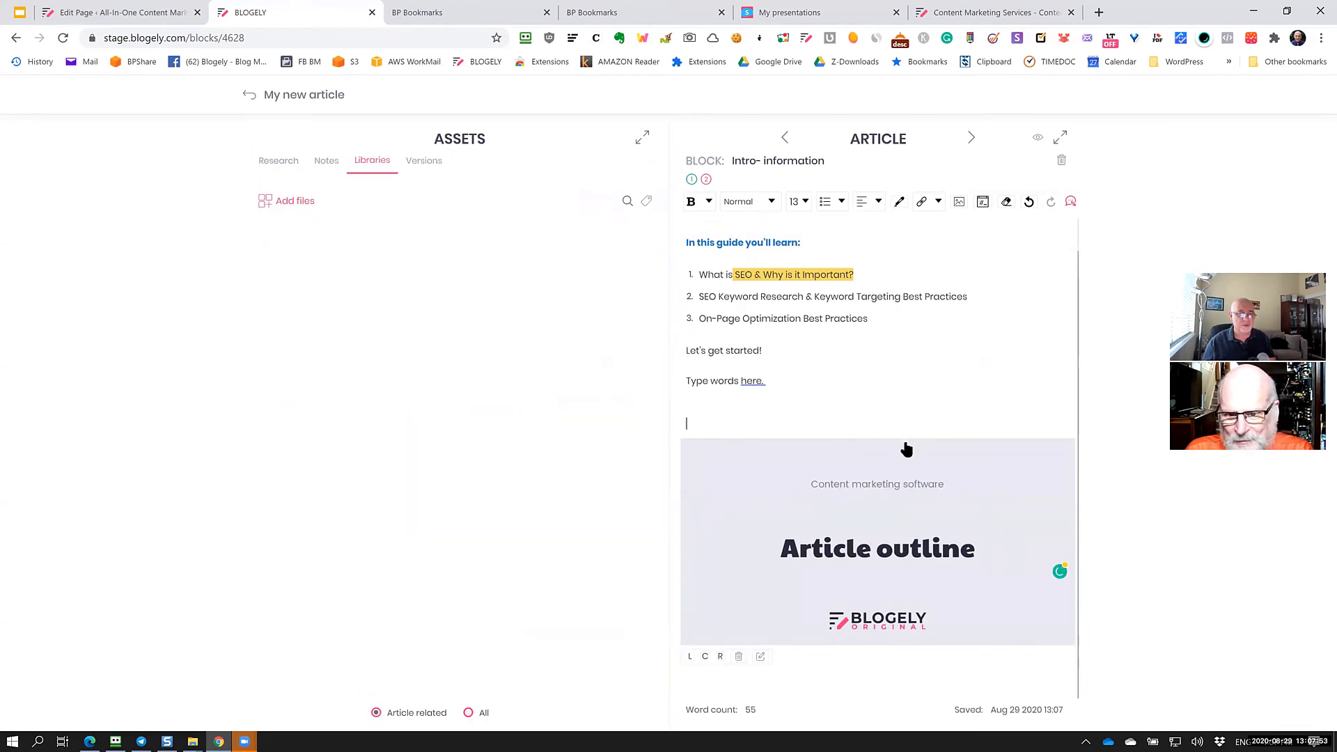
{"action": "scroll", "coordinate": [906, 449], "scroll_direction": "up", "scroll_amount": 1}
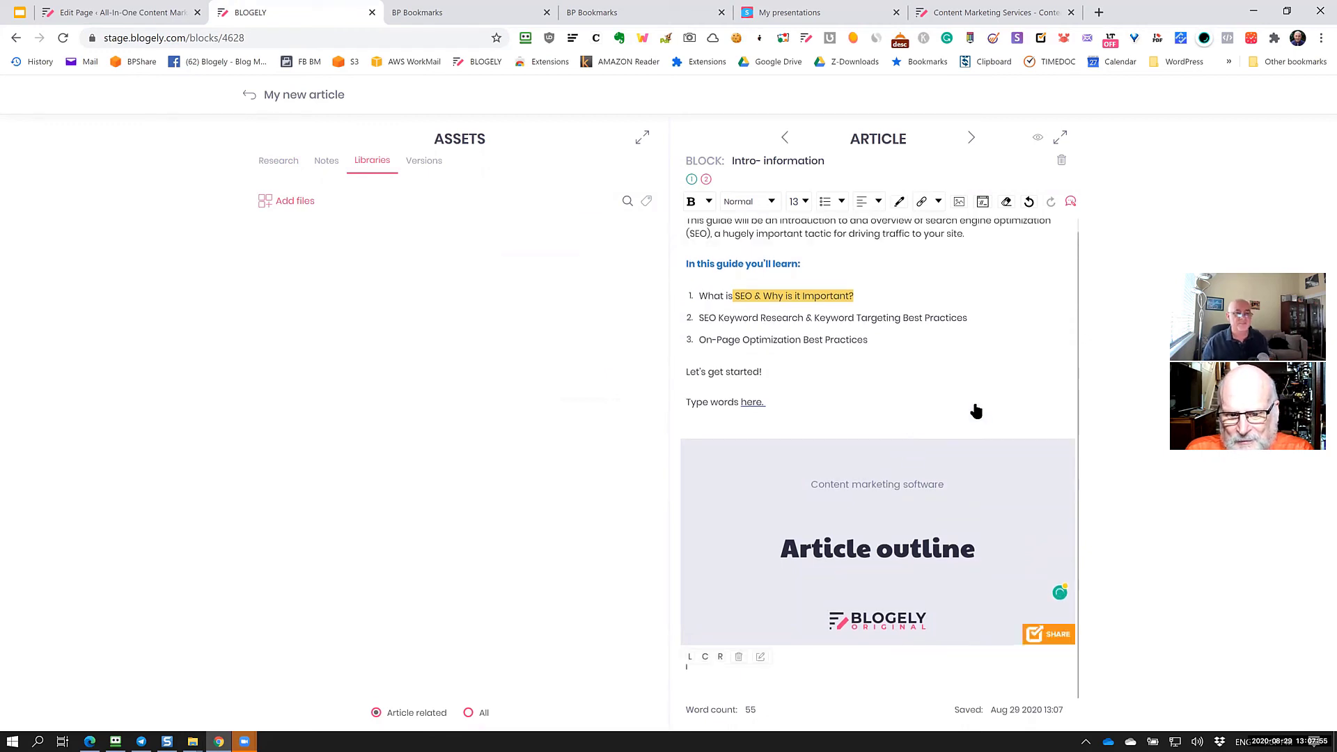
{"action": "mouse_move", "coordinate": [748, 628]}
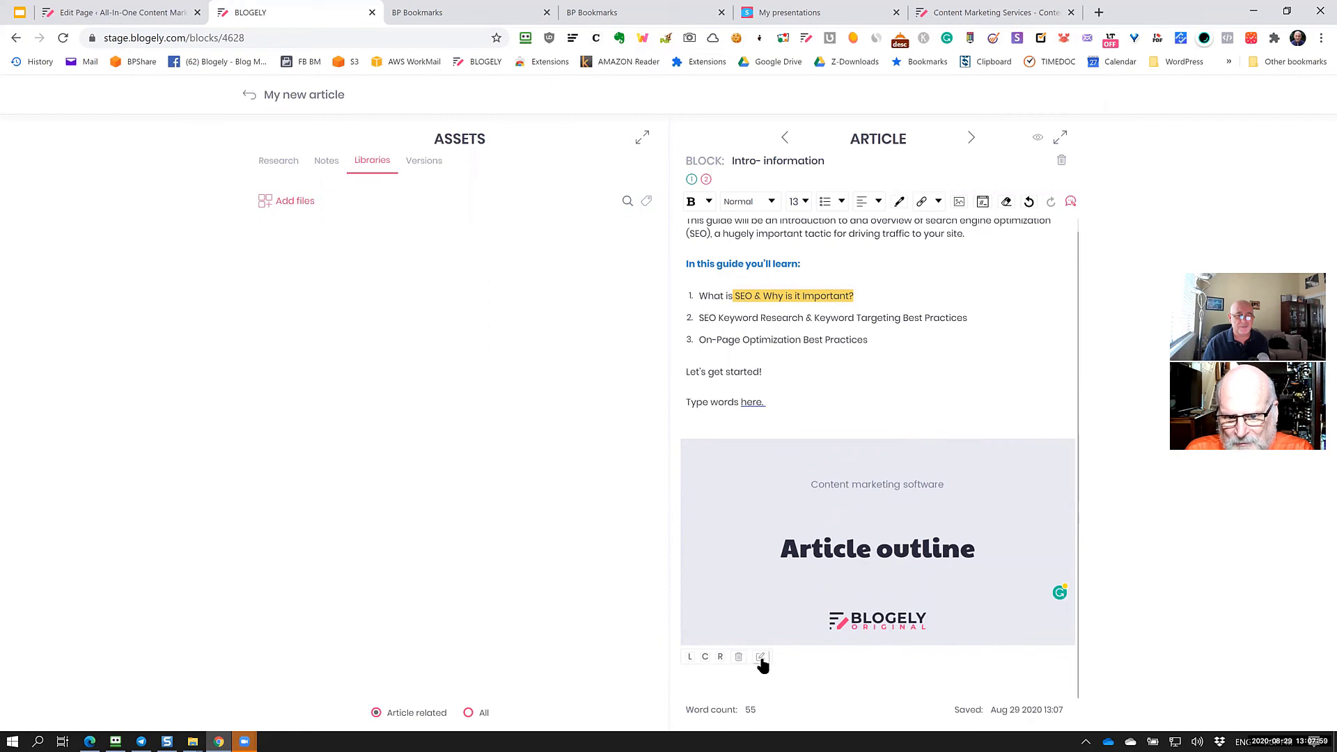
{"action": "left_click", "coordinate": [761, 658]}
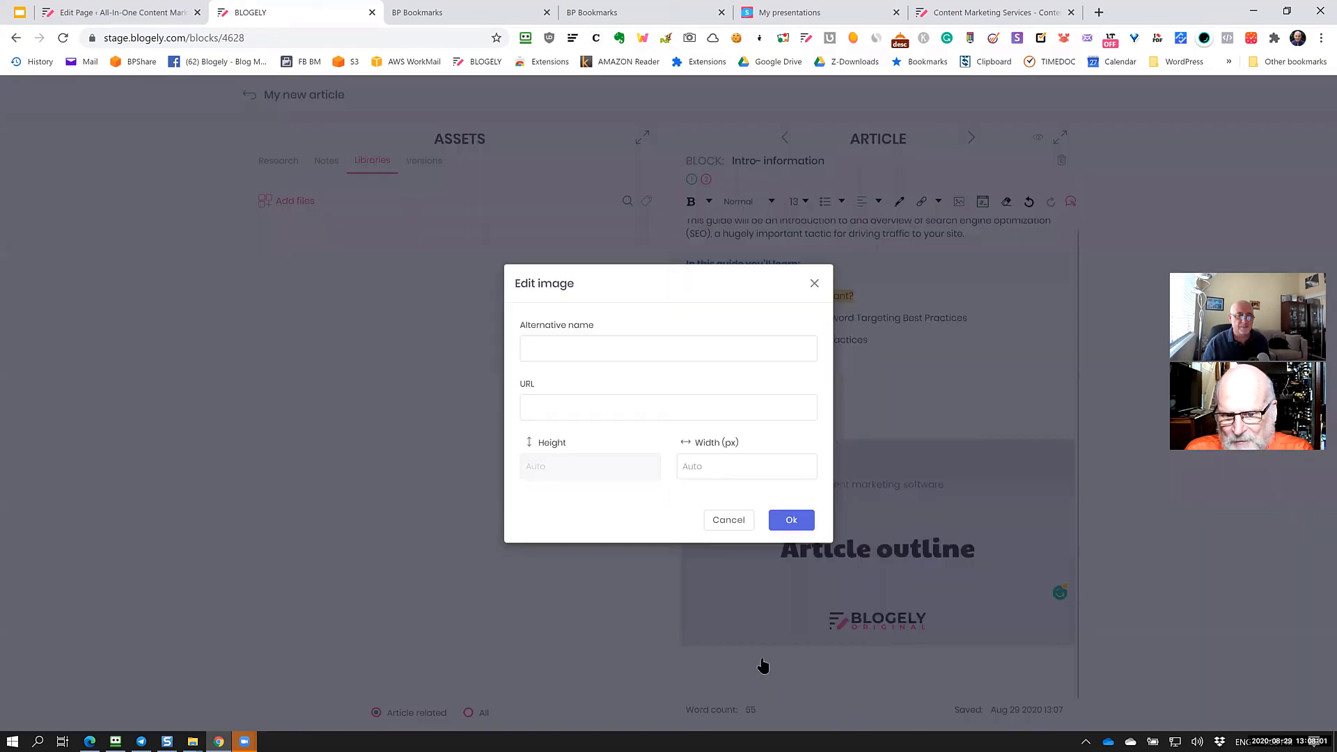
{"action": "left_click", "coordinate": [532, 357]}
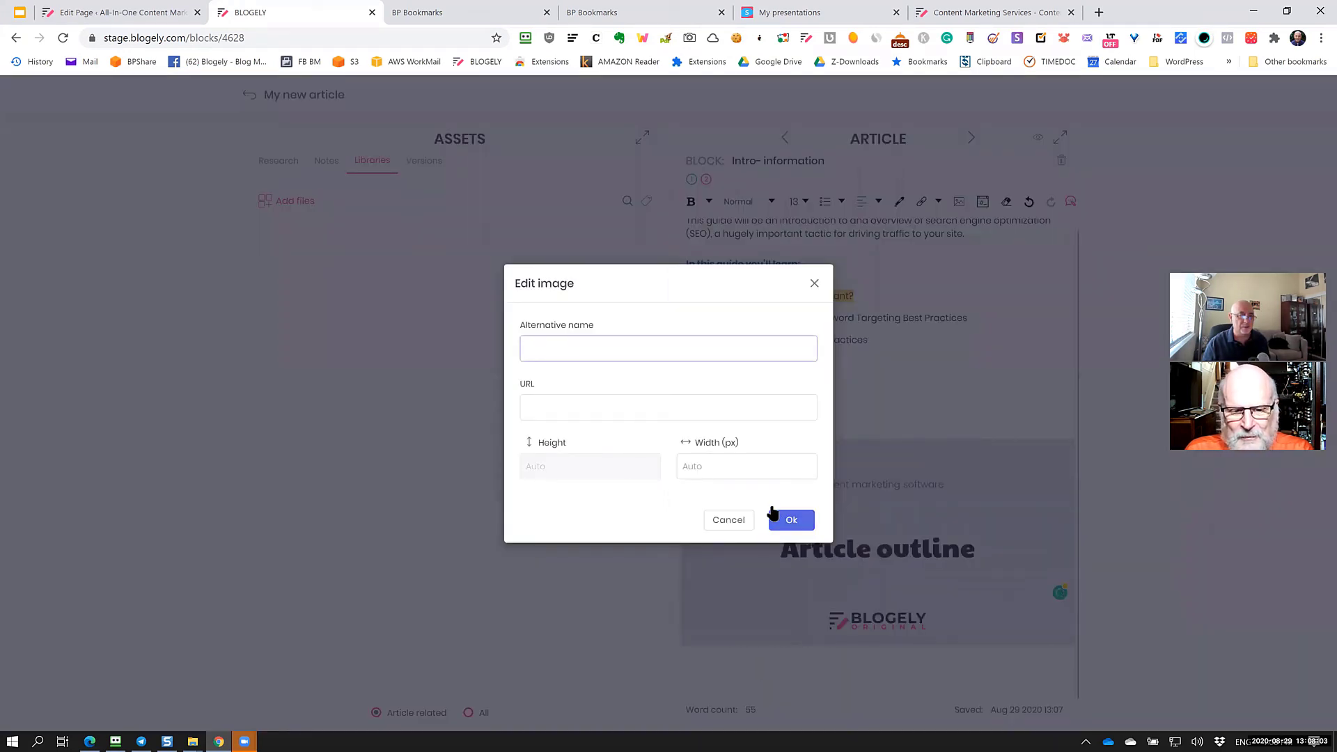
{"action": "left_click", "coordinate": [546, 410]}
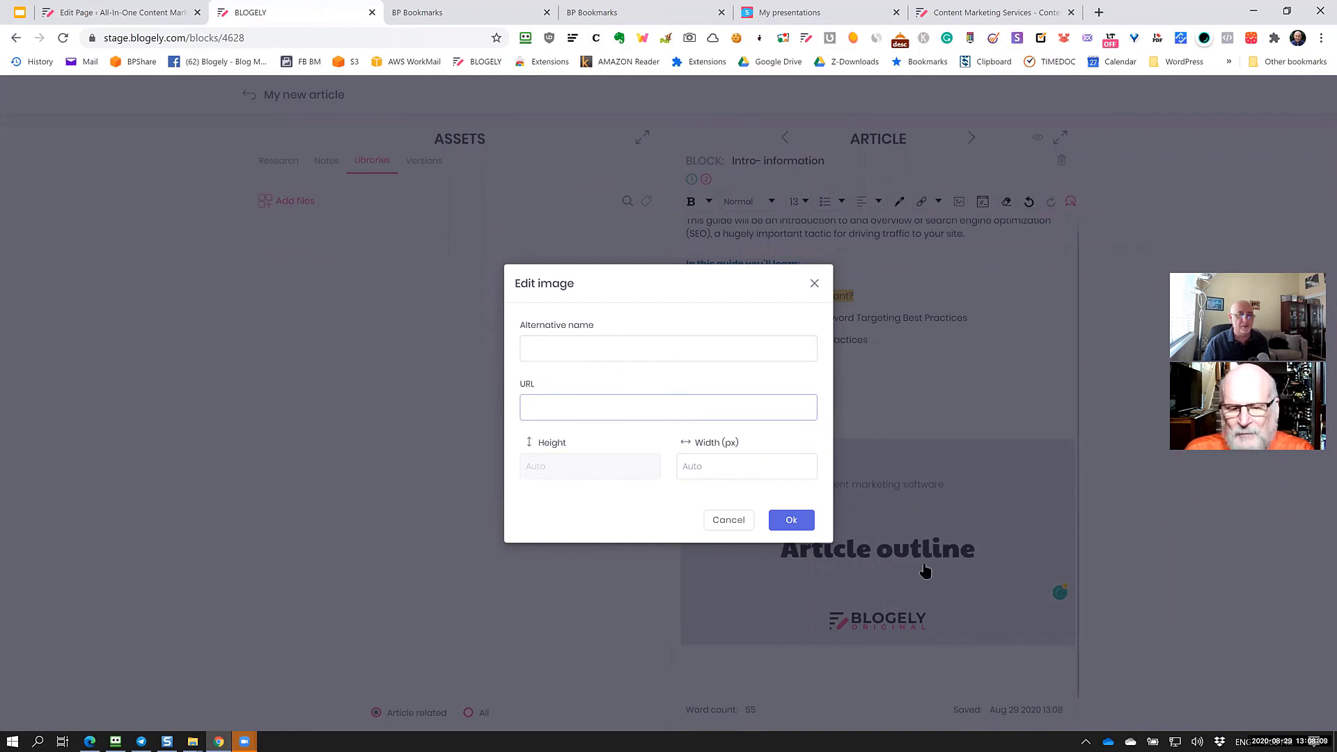
{"action": "left_click", "coordinate": [710, 470]}
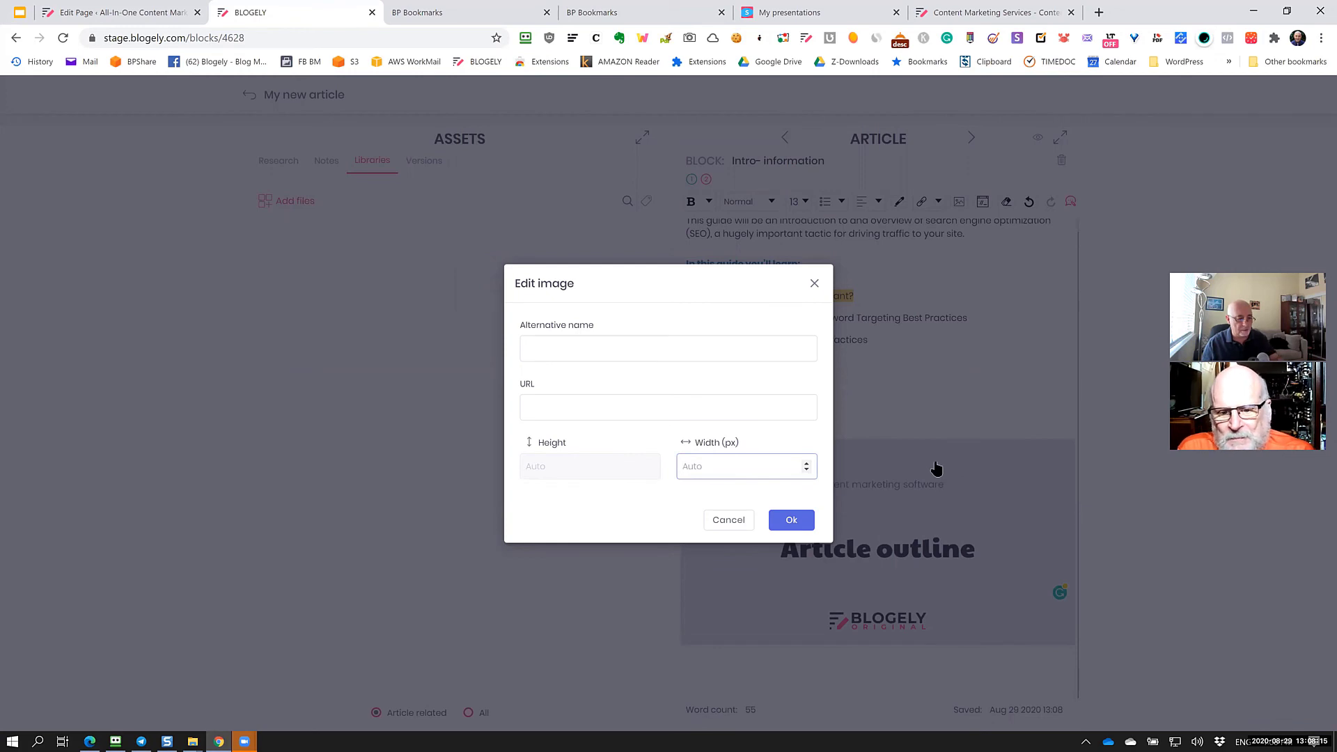
{"action": "type", "text": "300"}
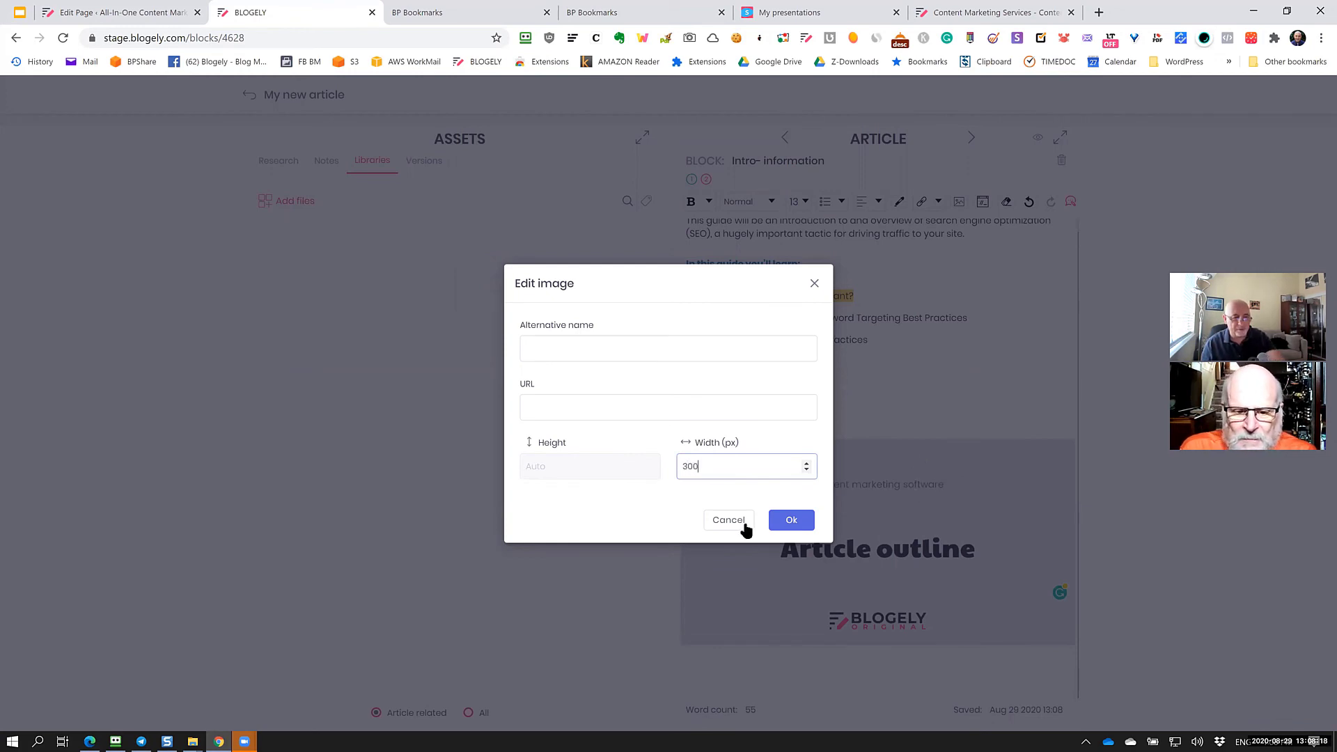
{"action": "left_click", "coordinate": [655, 532]}
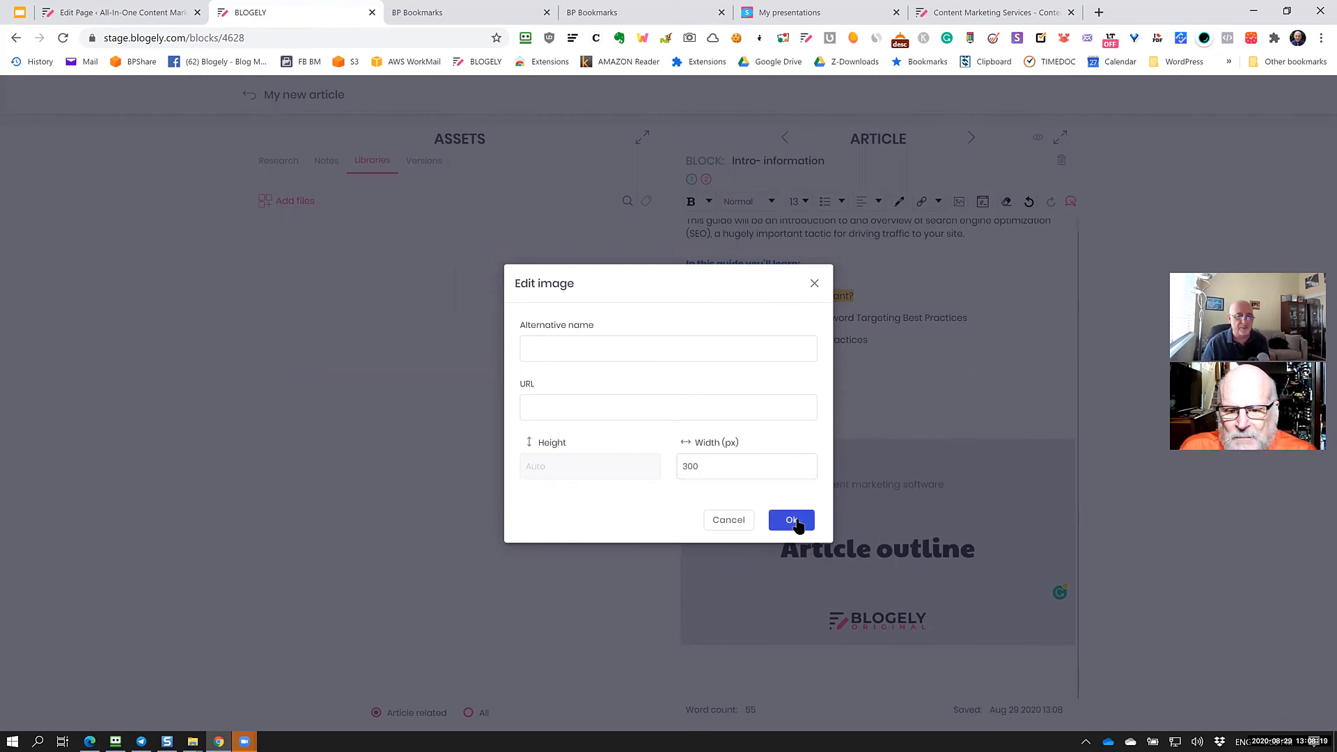
{"action": "left_click", "coordinate": [792, 520]}
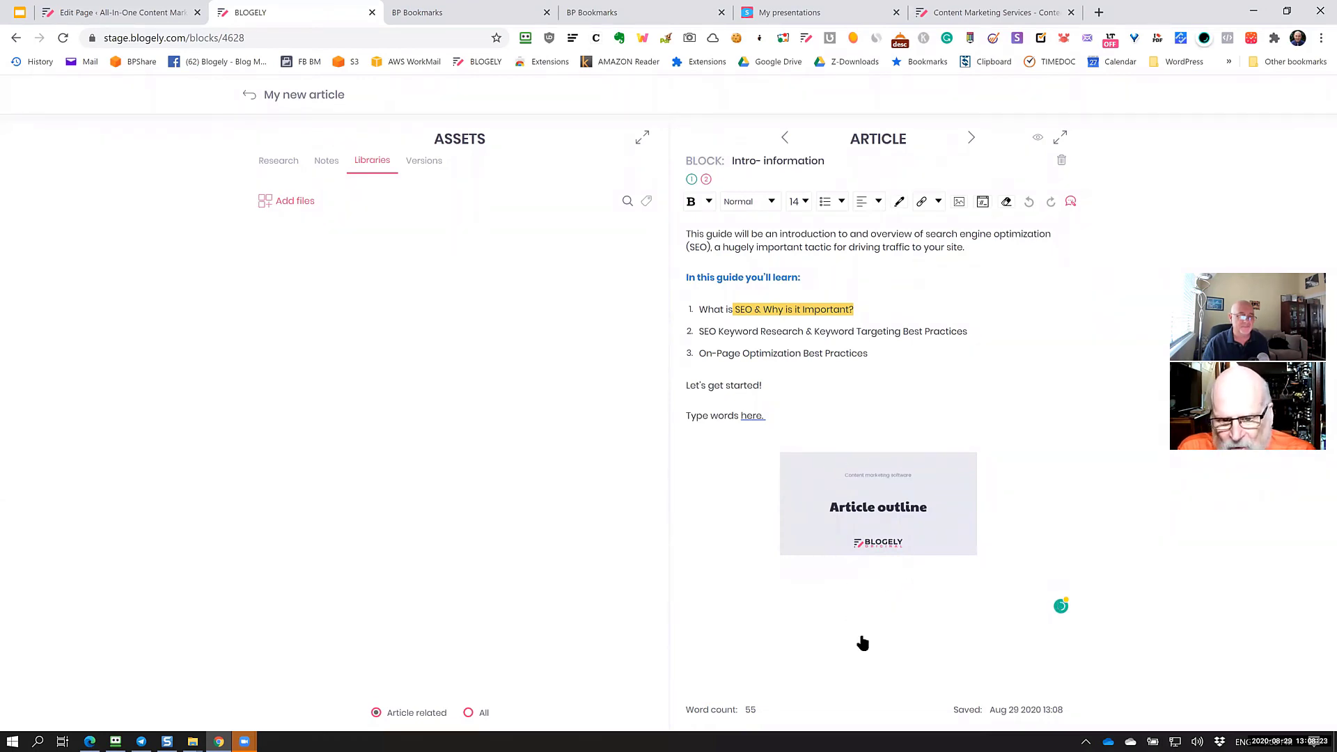
Try right and left alignment on the "Article outline" image and return it to centered.
{"action": "left_click", "coordinate": [880, 421]}
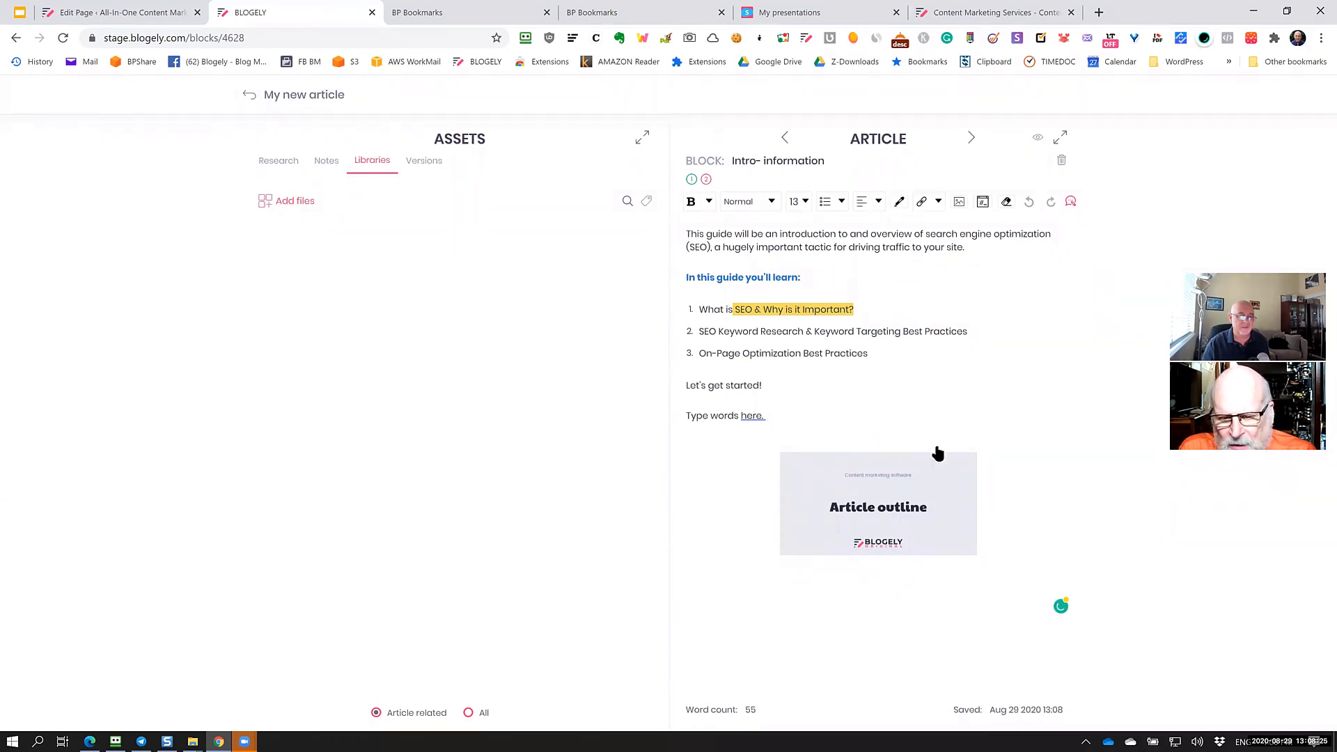
{"action": "left_click", "coordinate": [819, 568]}
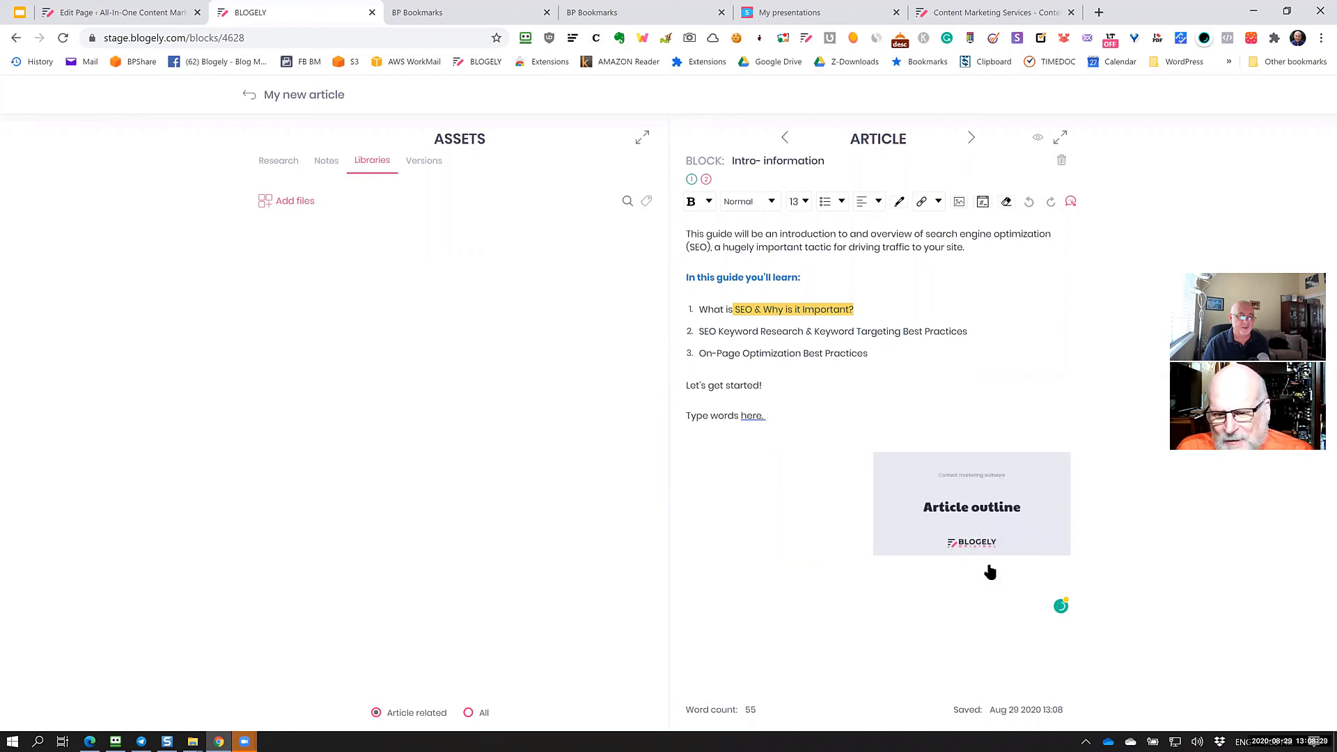
{"action": "left_click", "coordinate": [989, 568]}
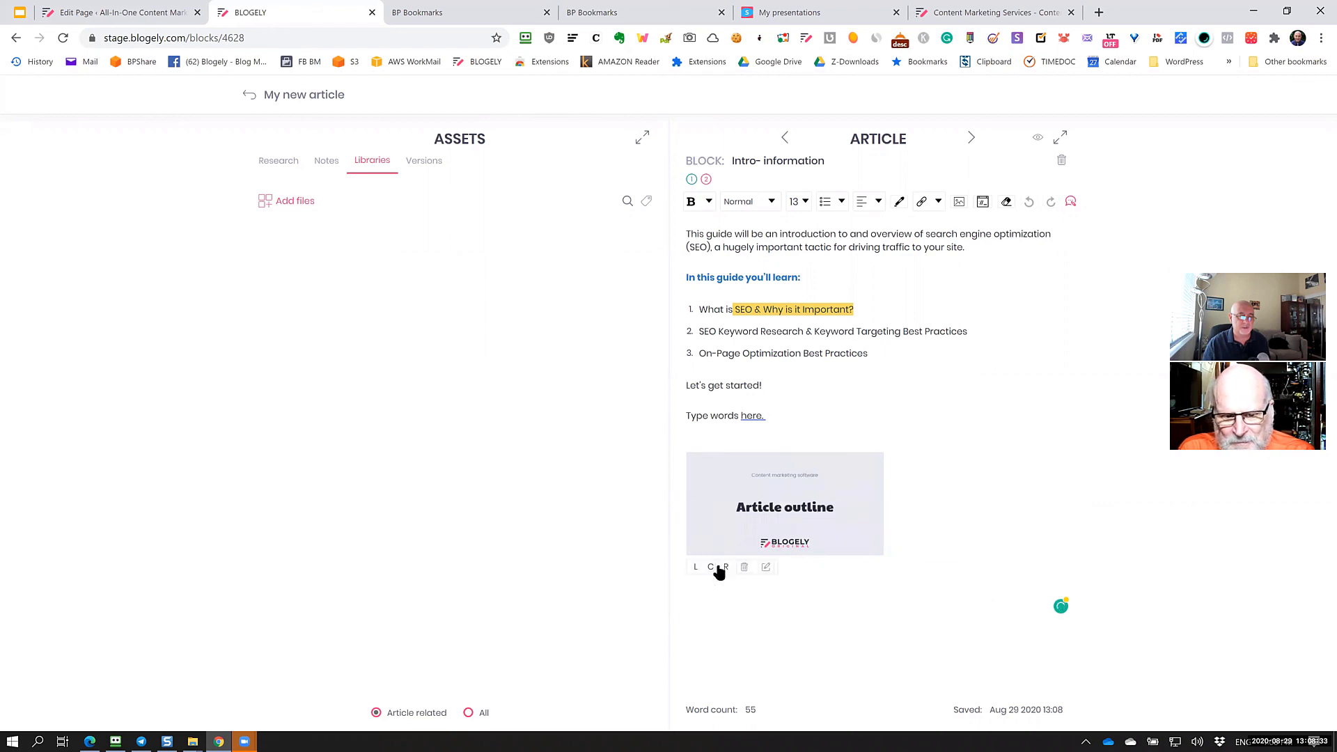
{"action": "left_click", "coordinate": [711, 568]}
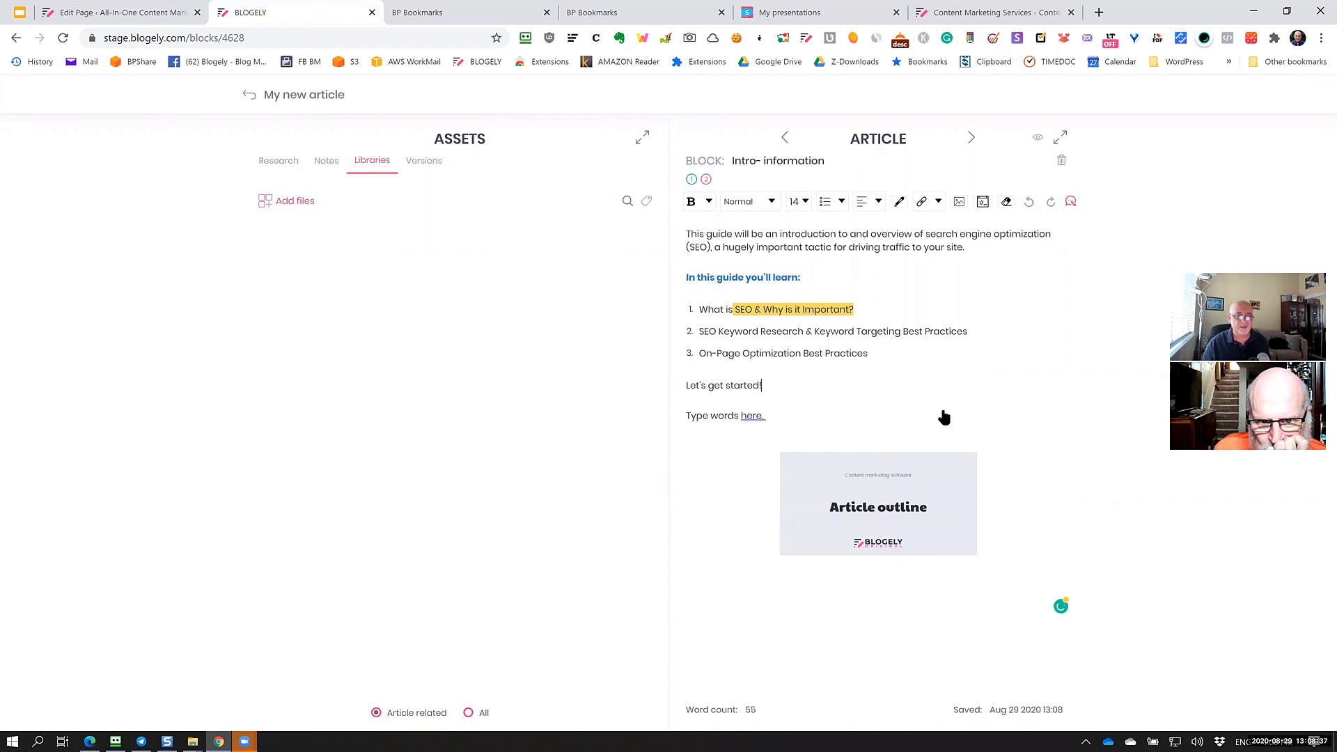
Expand the article editor over the assets and open the Intro block's text in the grammar checker for review.
{"action": "left_click", "coordinate": [1061, 137]}
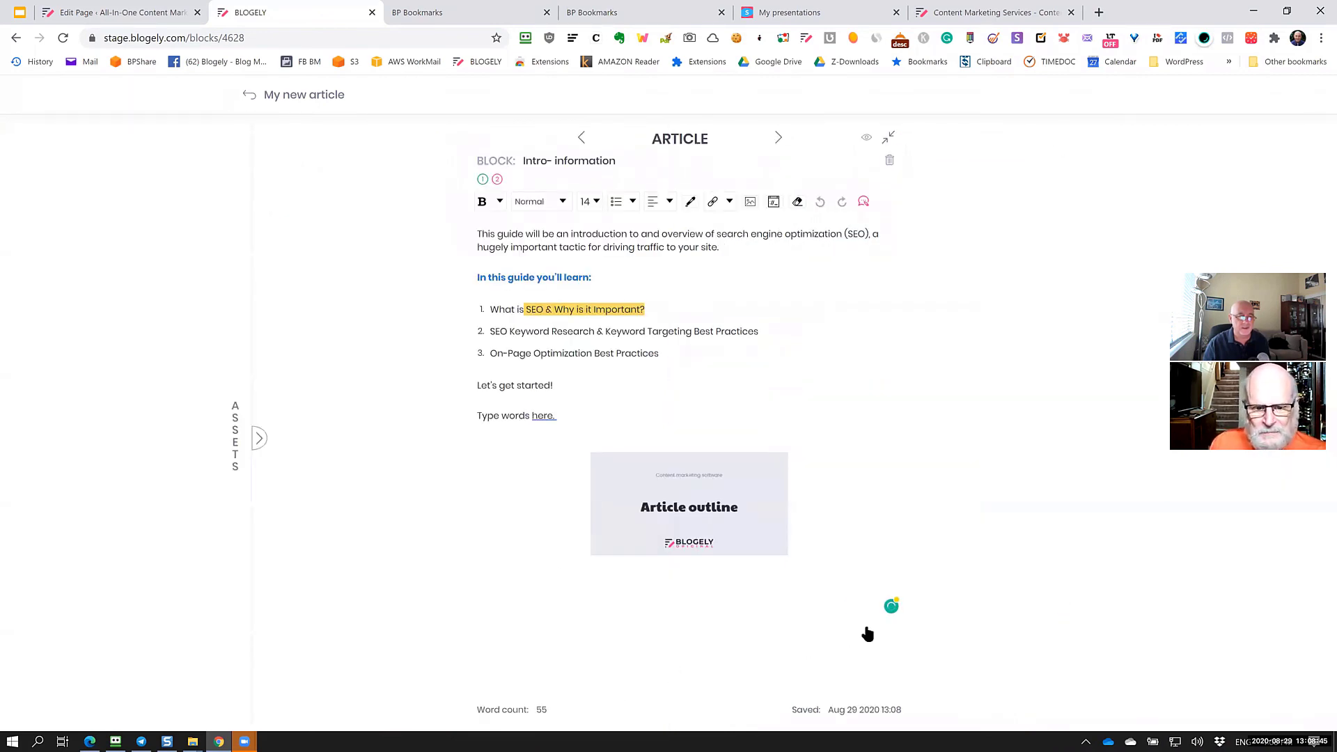
{"action": "mouse_move", "coordinate": [895, 608]}
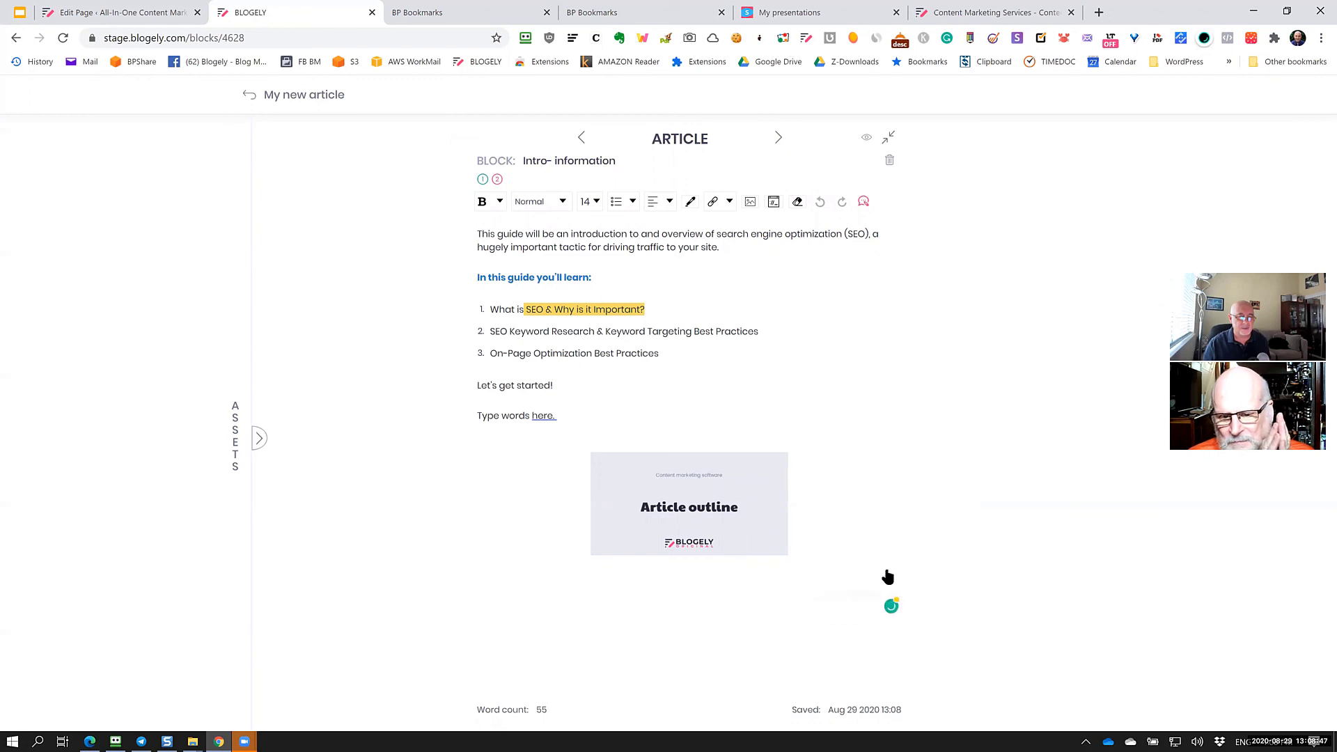
{"action": "left_click", "coordinate": [892, 606]}
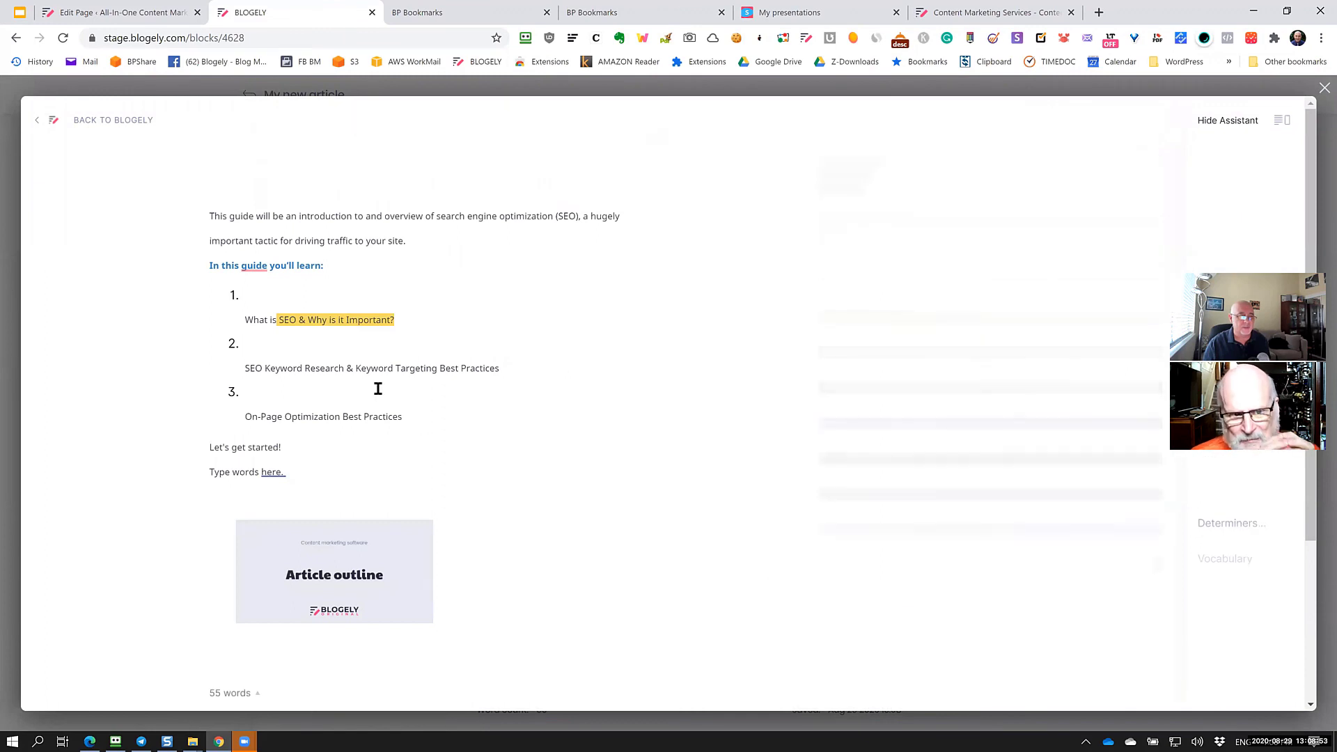
{"action": "left_click", "coordinate": [307, 448]}
{"action": "scroll", "coordinate": [310, 448], "scroll_direction": "down", "scroll_amount": 3}
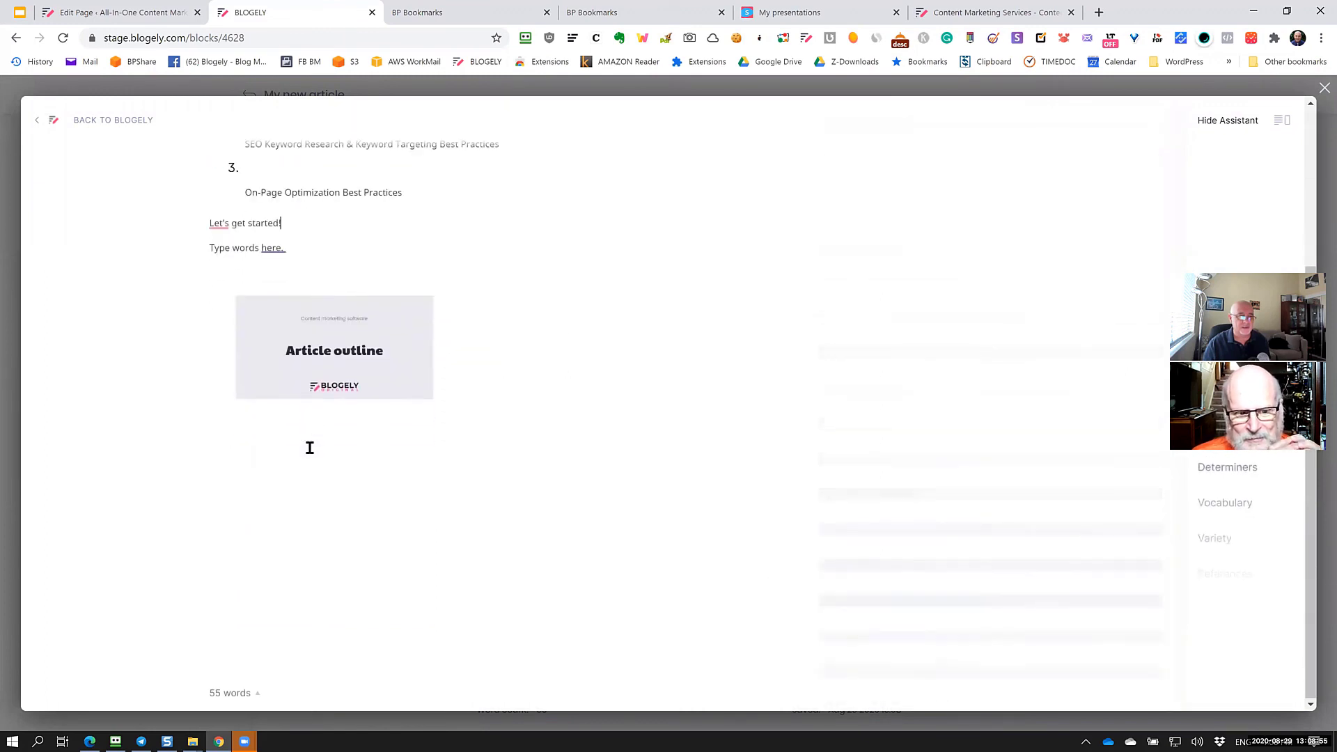
{"action": "scroll", "coordinate": [307, 448], "scroll_direction": "up", "scroll_amount": 3}
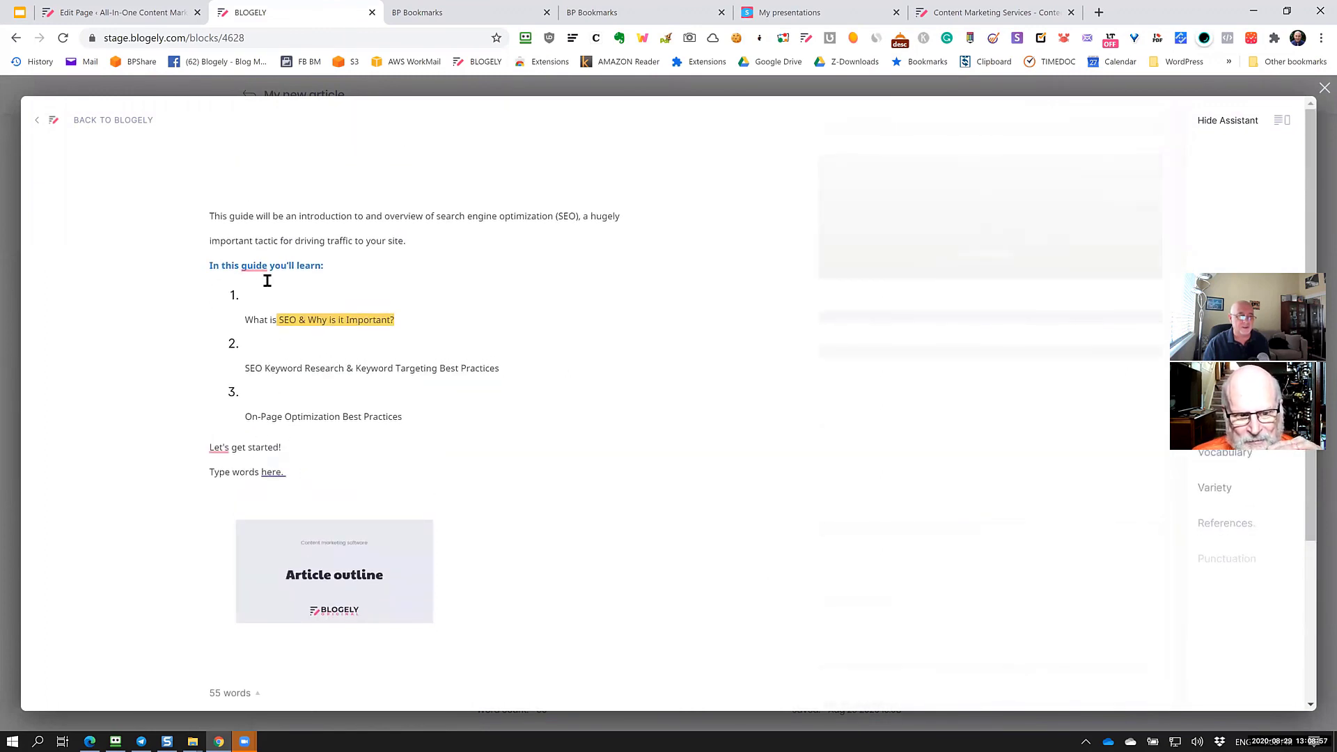
Accept the suggested comma after "guide" and update all inconsistent apostrophes to the straight style.
{"action": "left_click", "coordinate": [258, 267]}
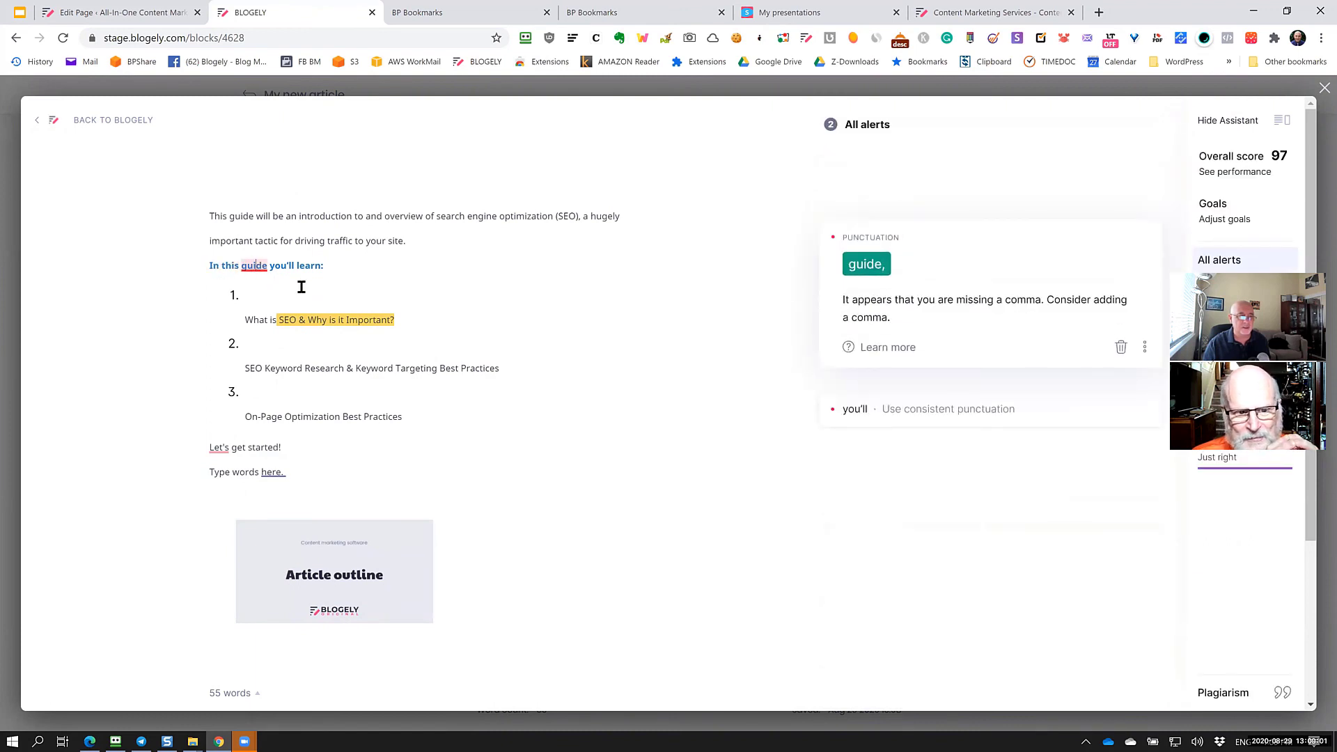
{"action": "left_click", "coordinate": [866, 265]}
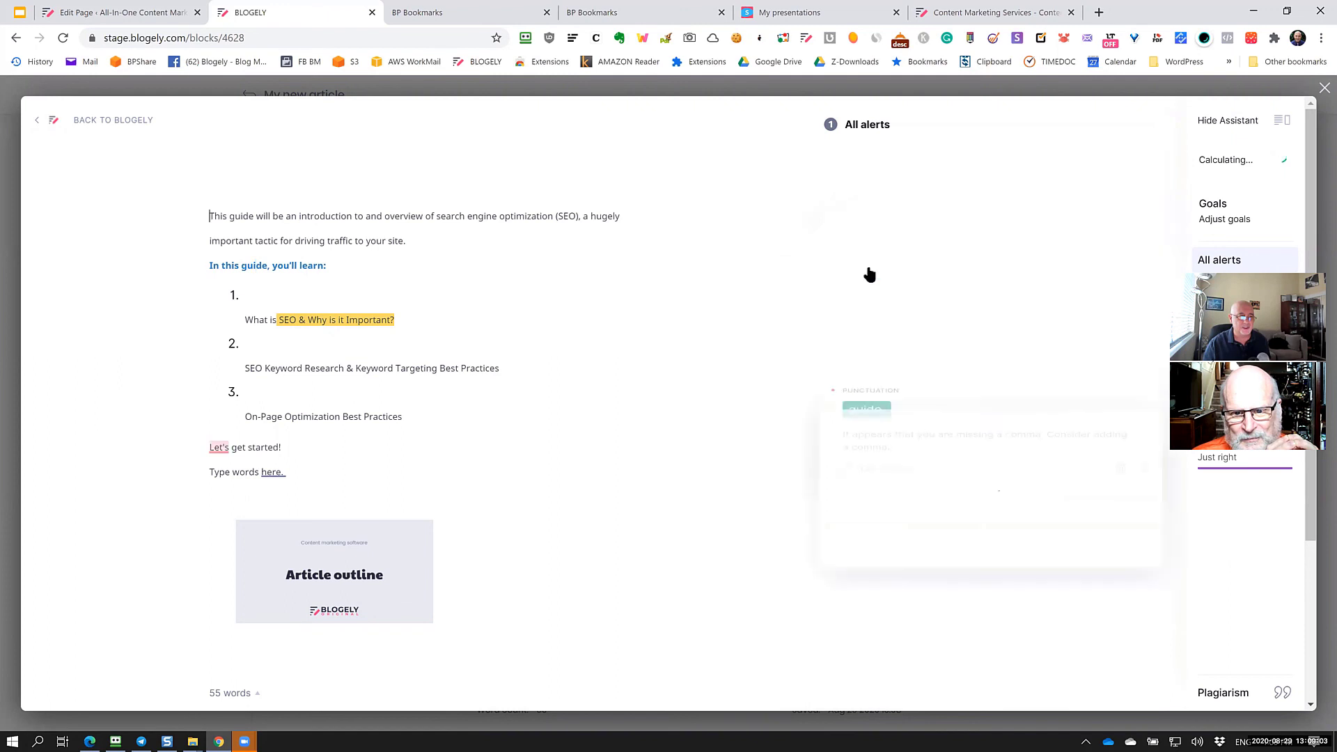
{"action": "scroll", "coordinate": [770, 321], "scroll_direction": "down", "scroll_amount": 3}
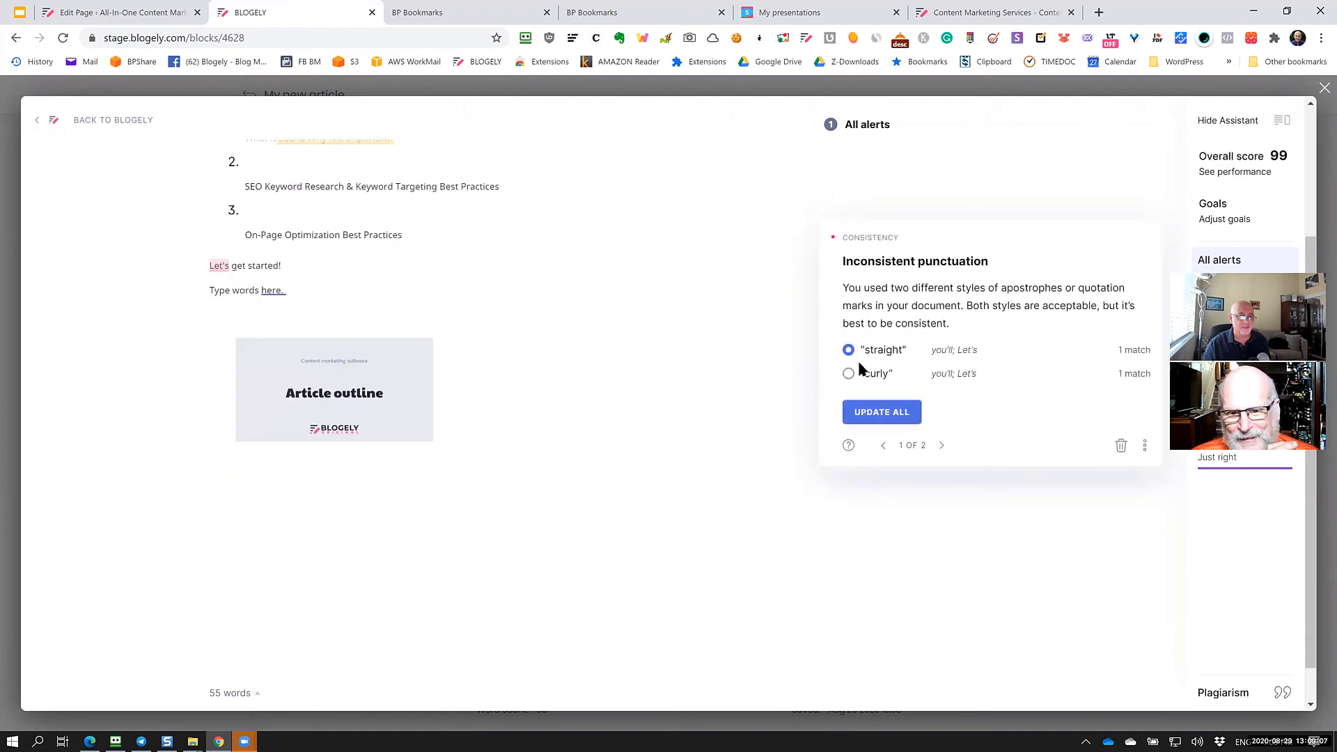
{"action": "left_click", "coordinate": [882, 412]}
{"action": "scroll", "coordinate": [474, 342], "scroll_direction": "up", "scroll_amount": 3}
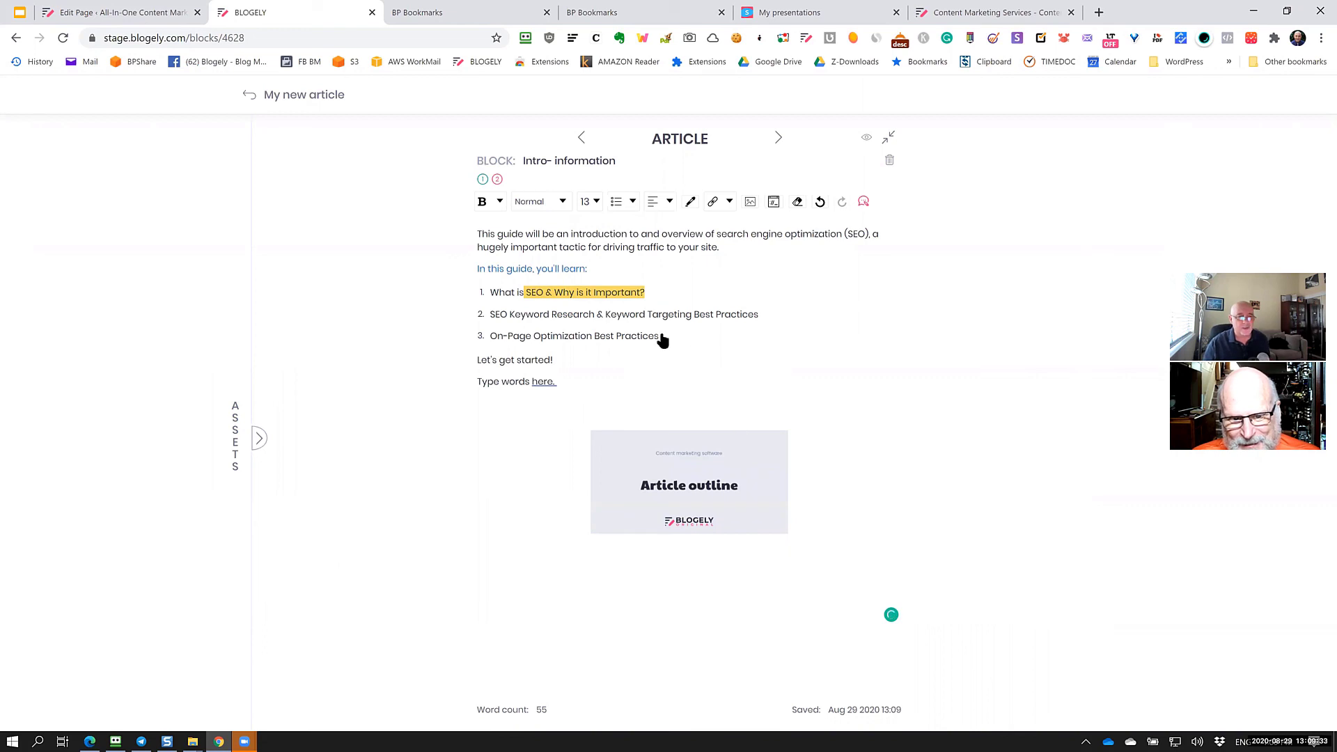
{"action": "left_click", "coordinate": [597, 418]}
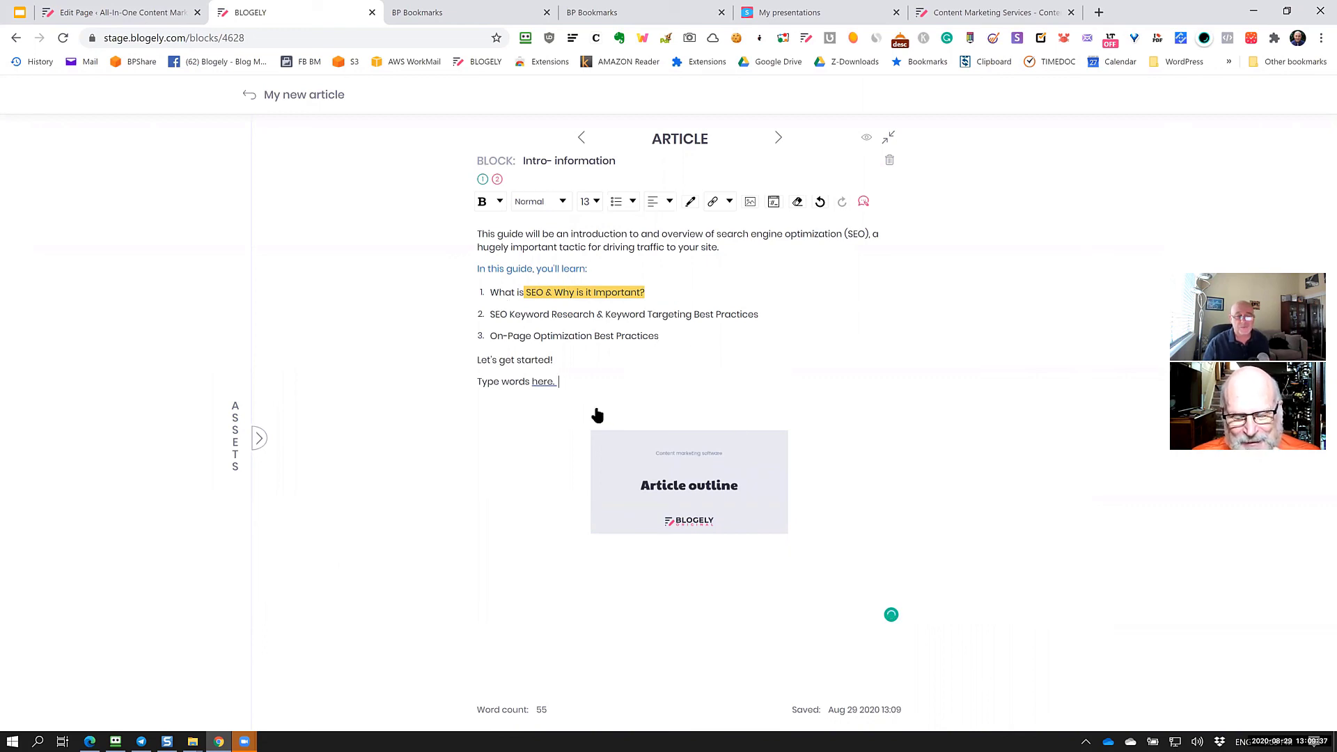
{"action": "left_click", "coordinate": [714, 361]}
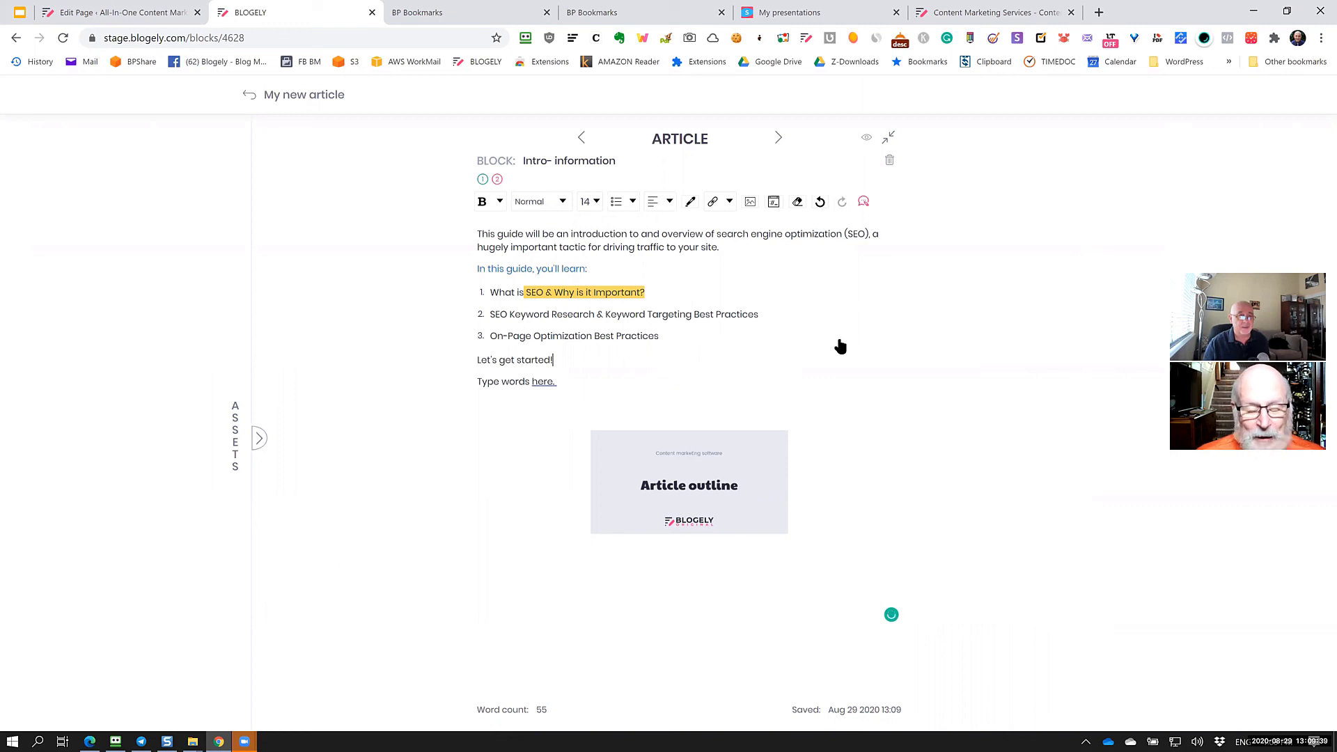